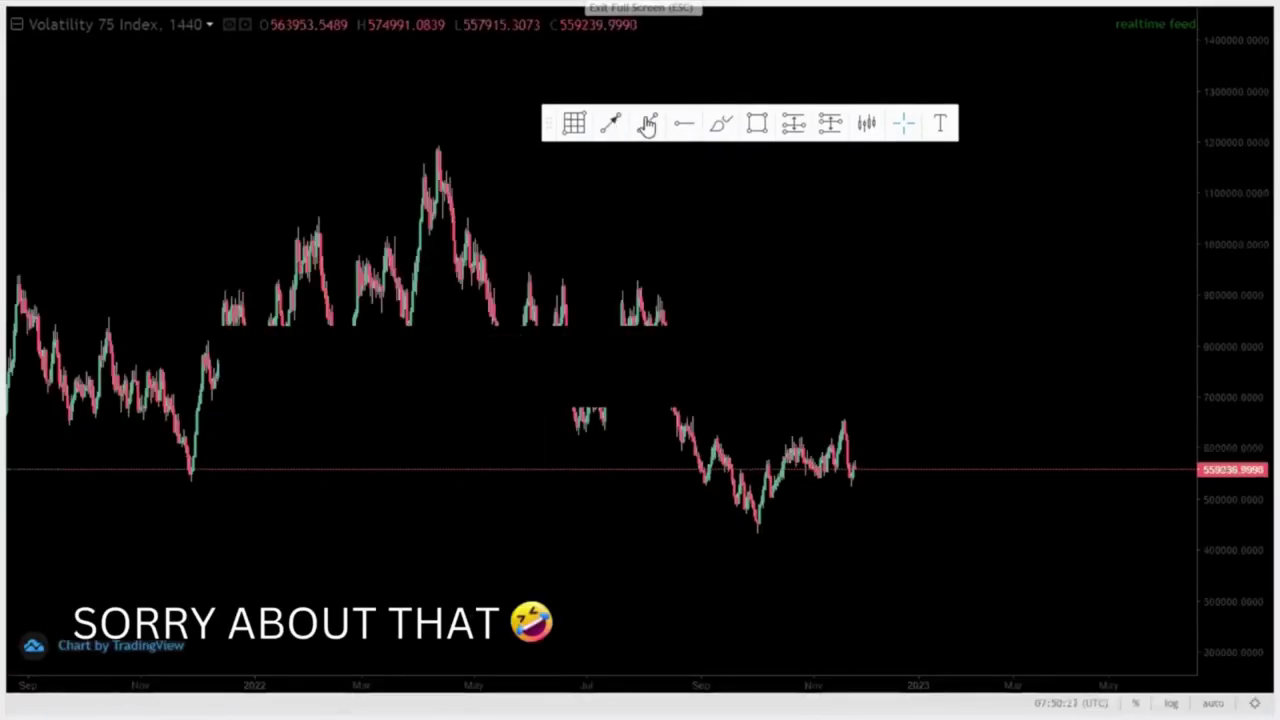
Step: Draw a yellow descending trend line from the mid-April 2022 peak across the lower highs to about 543,700 in January 2023
left_click(648, 134)
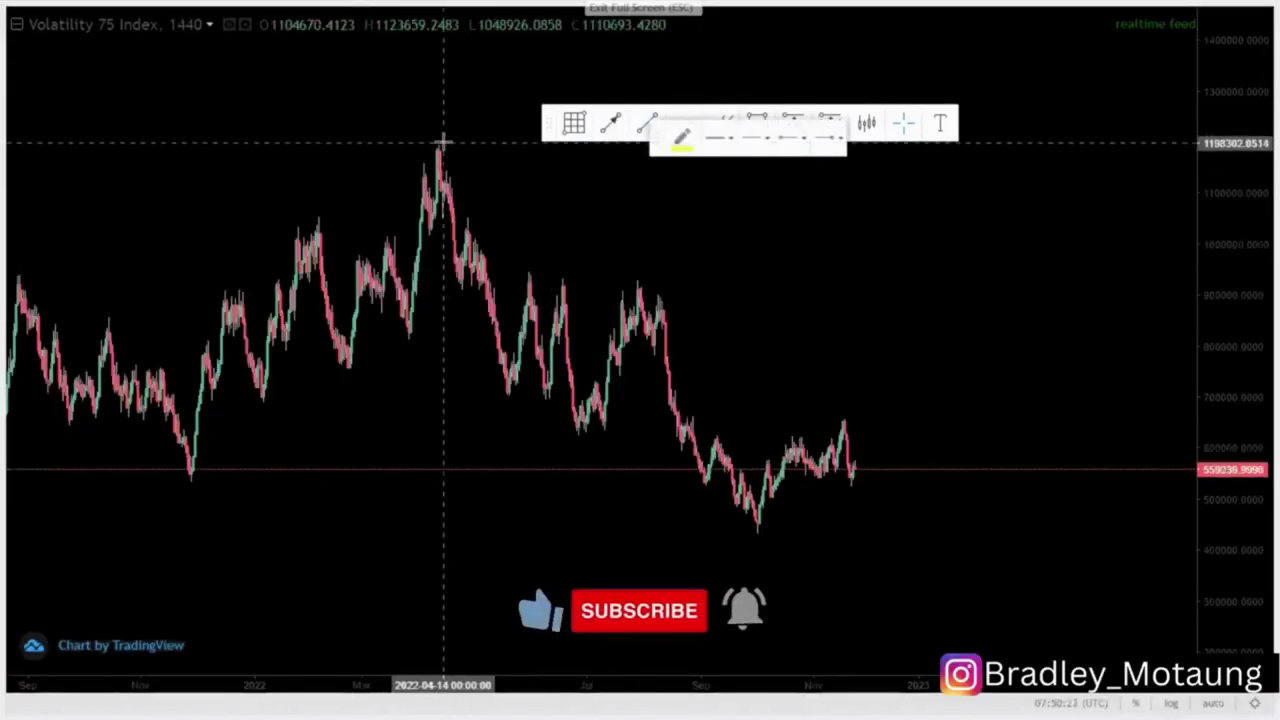
left_click(442, 143)
left_click_drag(785, 392, 929, 474)
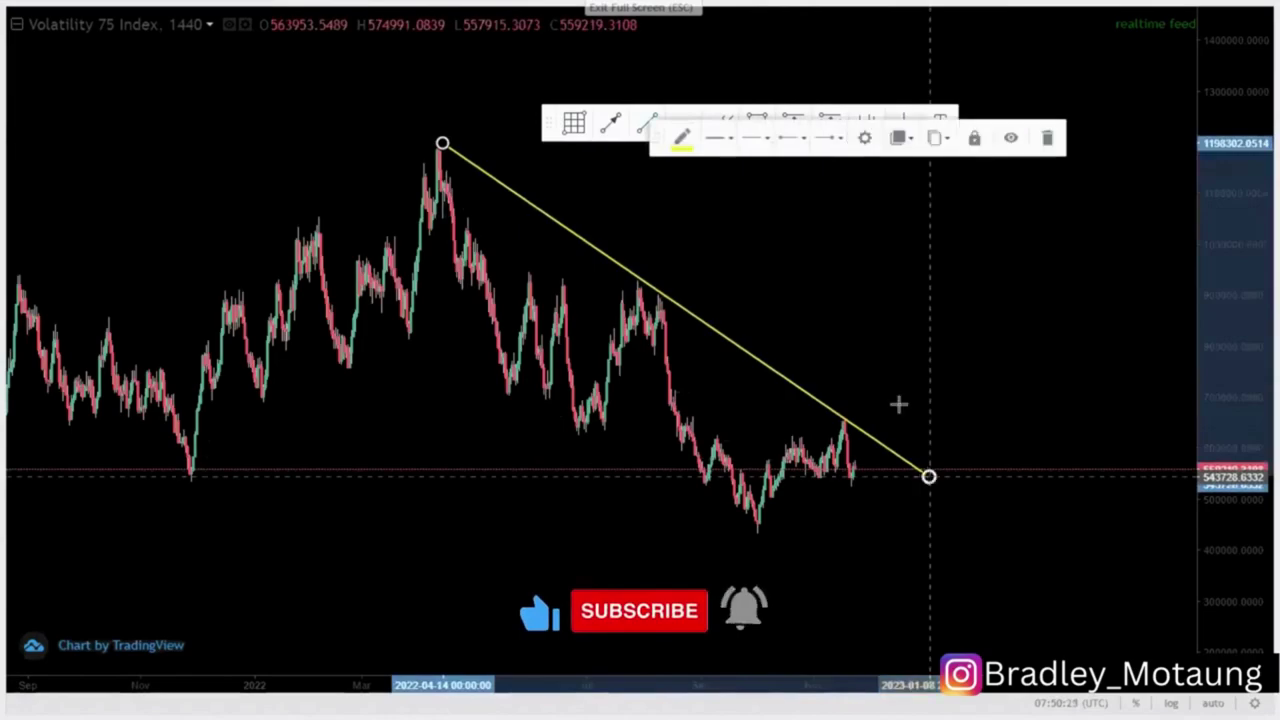
Step: Handwrite "LH" above the trend line and "LL" below the price lows with the Brush
left_click(721, 124)
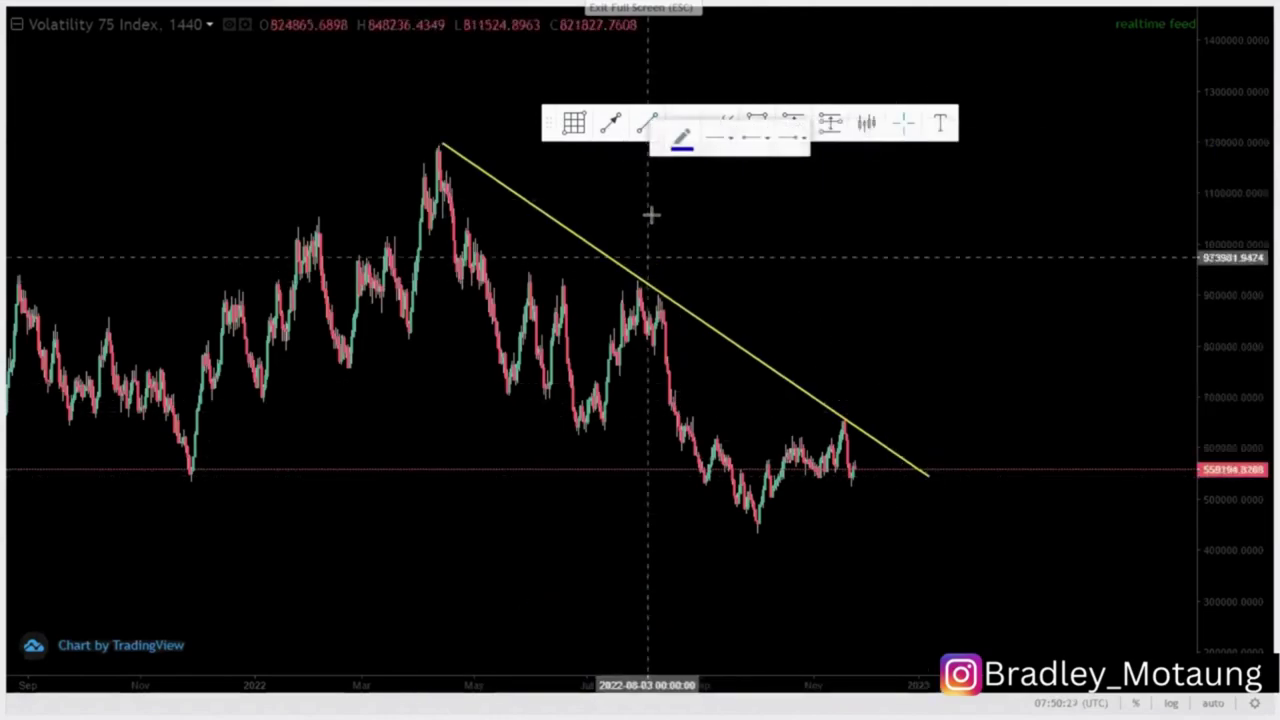
mouse_move(685, 218)
left_mouse_down()
mouse_move(688, 249)
mouse_move(699, 237)
left_mouse_up()
mouse_move(550, 487)
left_mouse_down()
mouse_move(571, 511)
mouse_move(618, 502)
left_mouse_up()
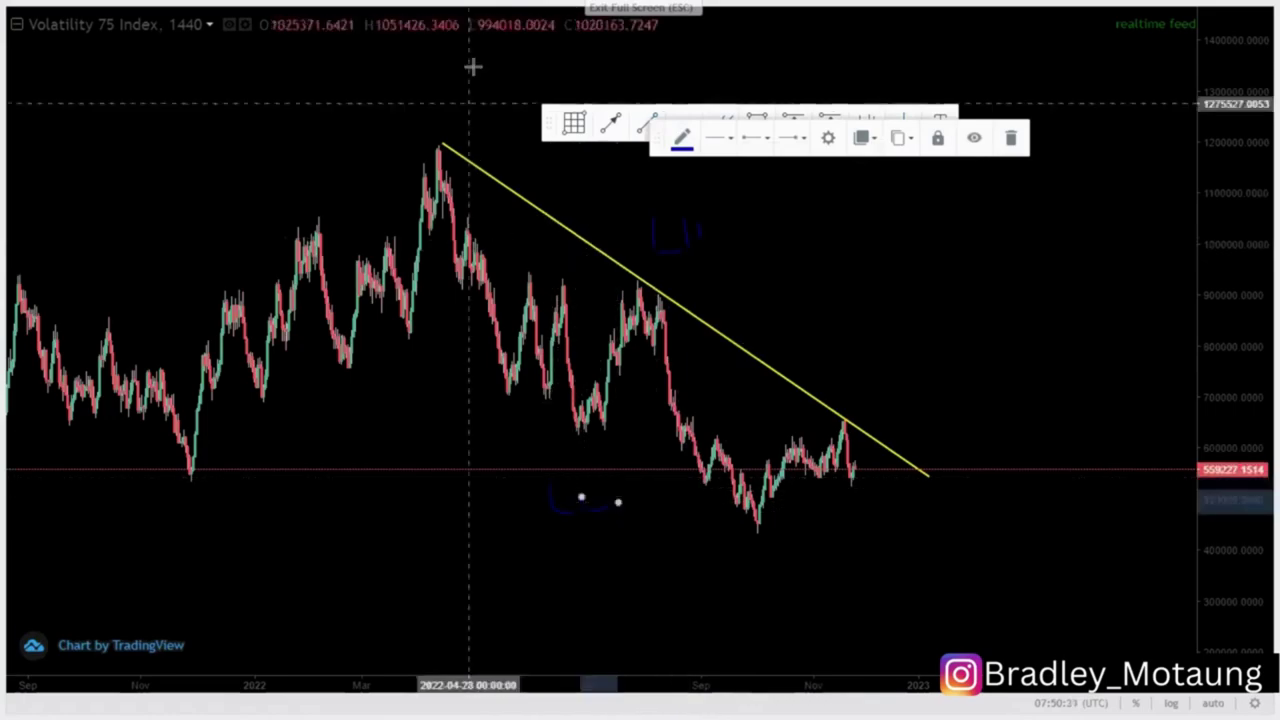
Step: Draw a lower yellow trend line from about 832,400 on the late-March 2022 low, under the lower lows, to early November 2022
left_click(645, 124)
left_click(400, 330)
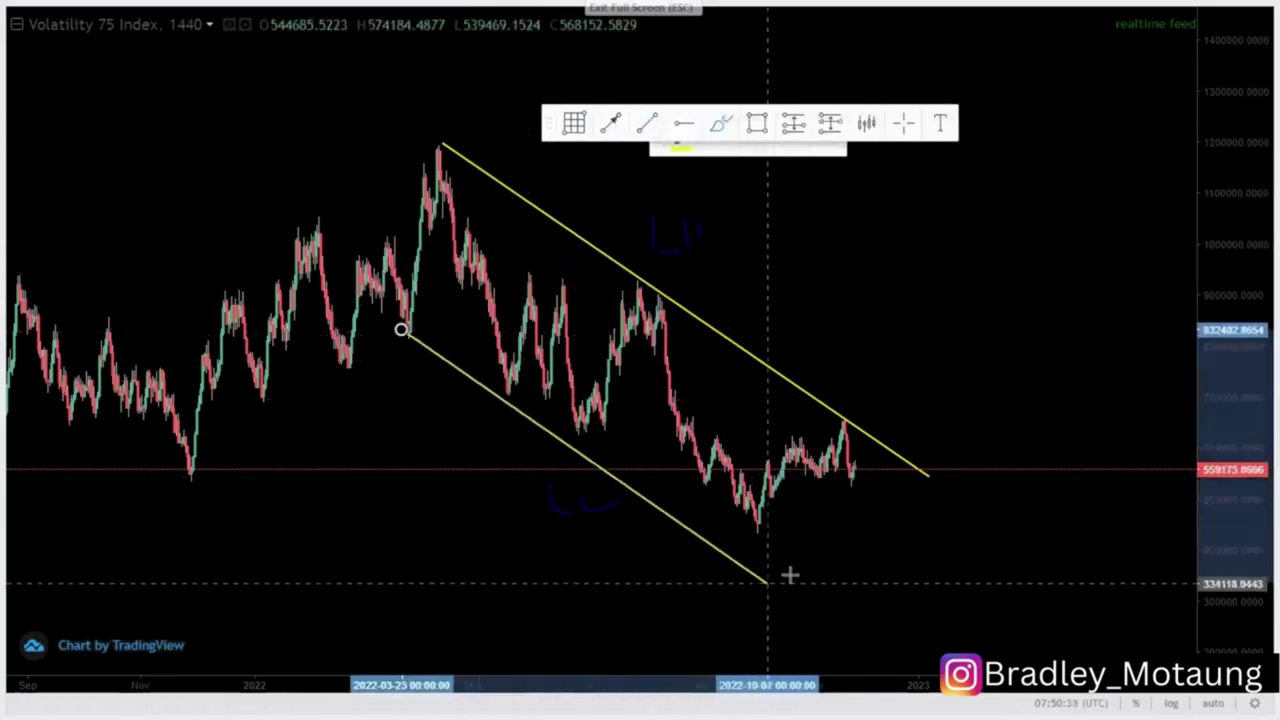
left_click(826, 580)
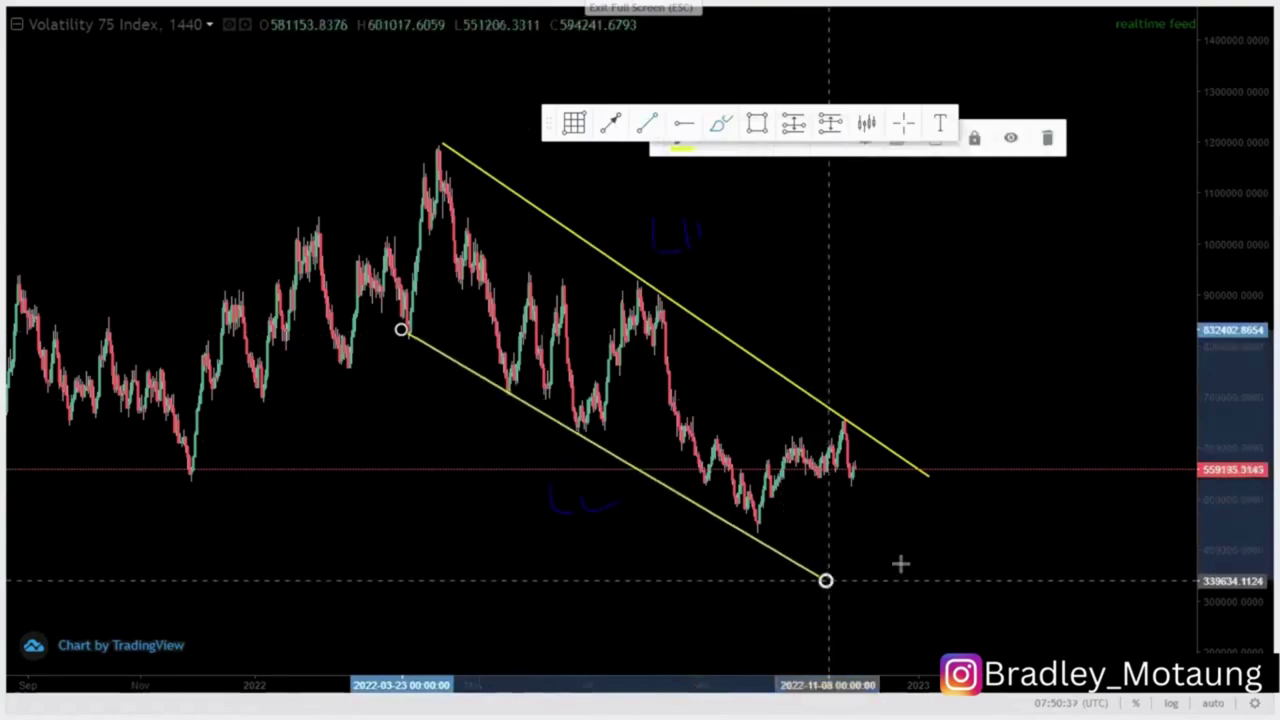
left_click_drag(879, 563, 826, 560)
left_click(612, 126)
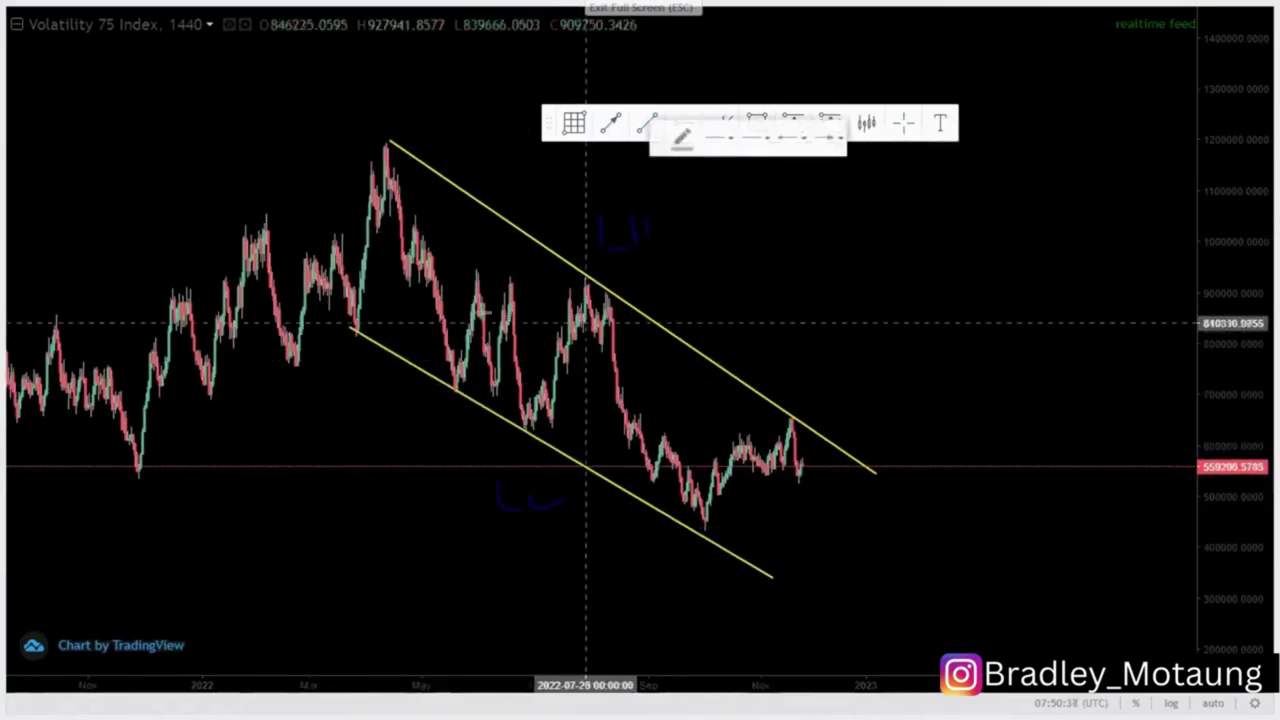
left_click(384, 158)
double_click(473, 400)
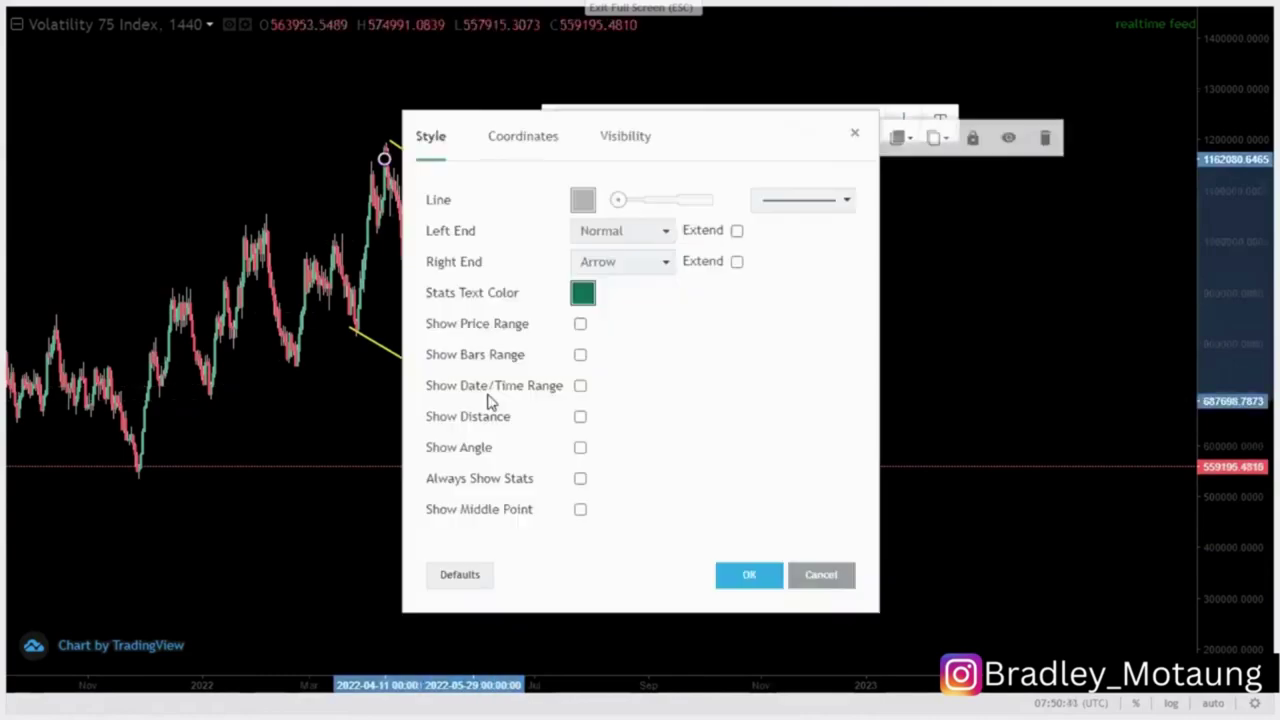
left_click(855, 140)
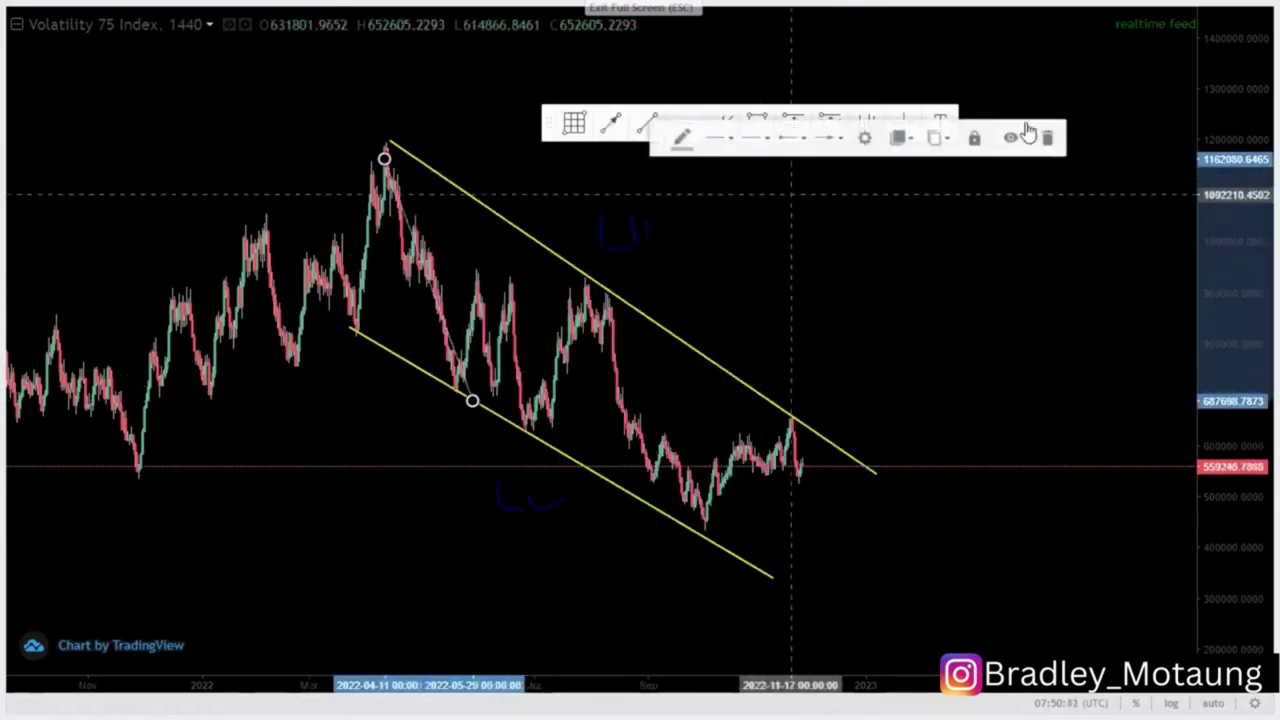
left_click(622, 130)
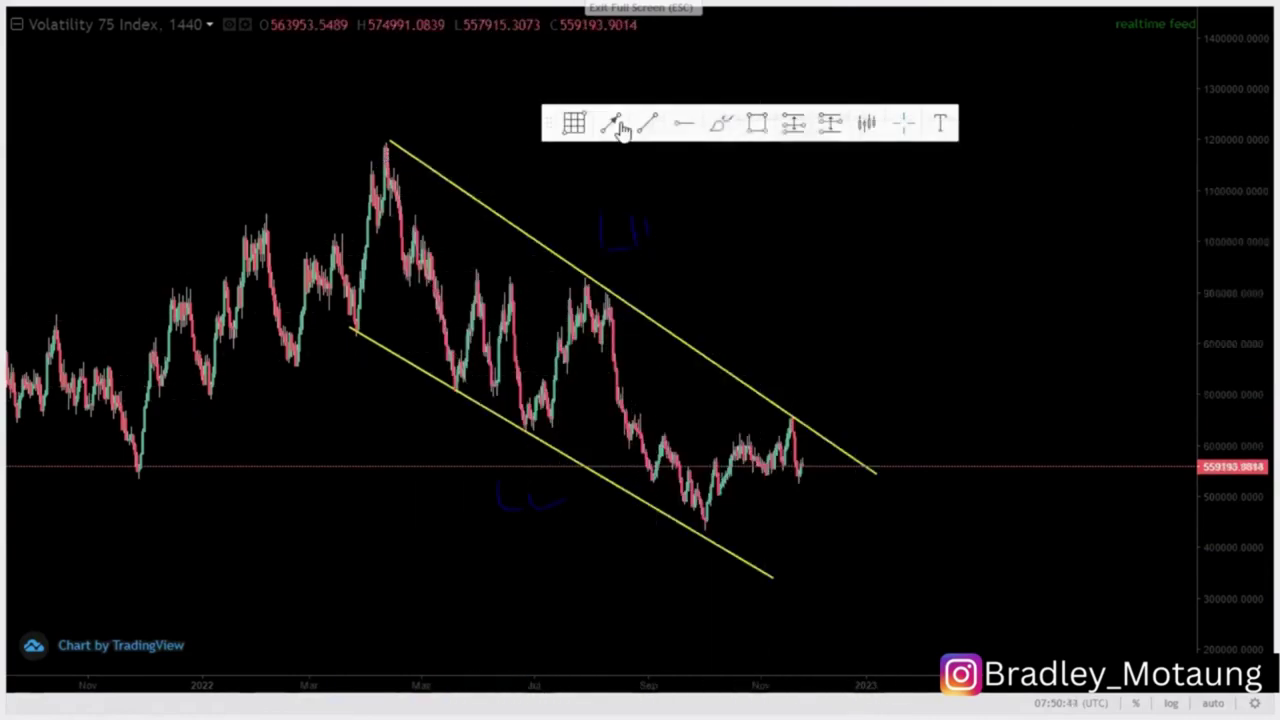
Step: Brush the price swings inside the channel from the April 2022 peak, the October low level, and a projected drop beneath it
left_click(720, 128)
mouse_move(392, 196)
left_mouse_down()
mouse_move(478, 388)
mouse_move(537, 314)
mouse_move(584, 308)
mouse_move(623, 349)
mouse_move(700, 505)
mouse_move(712, 480)
mouse_move(795, 426)
mouse_move(808, 517)
left_mouse_up()
left_click_drag(821, 584, 822, 590)
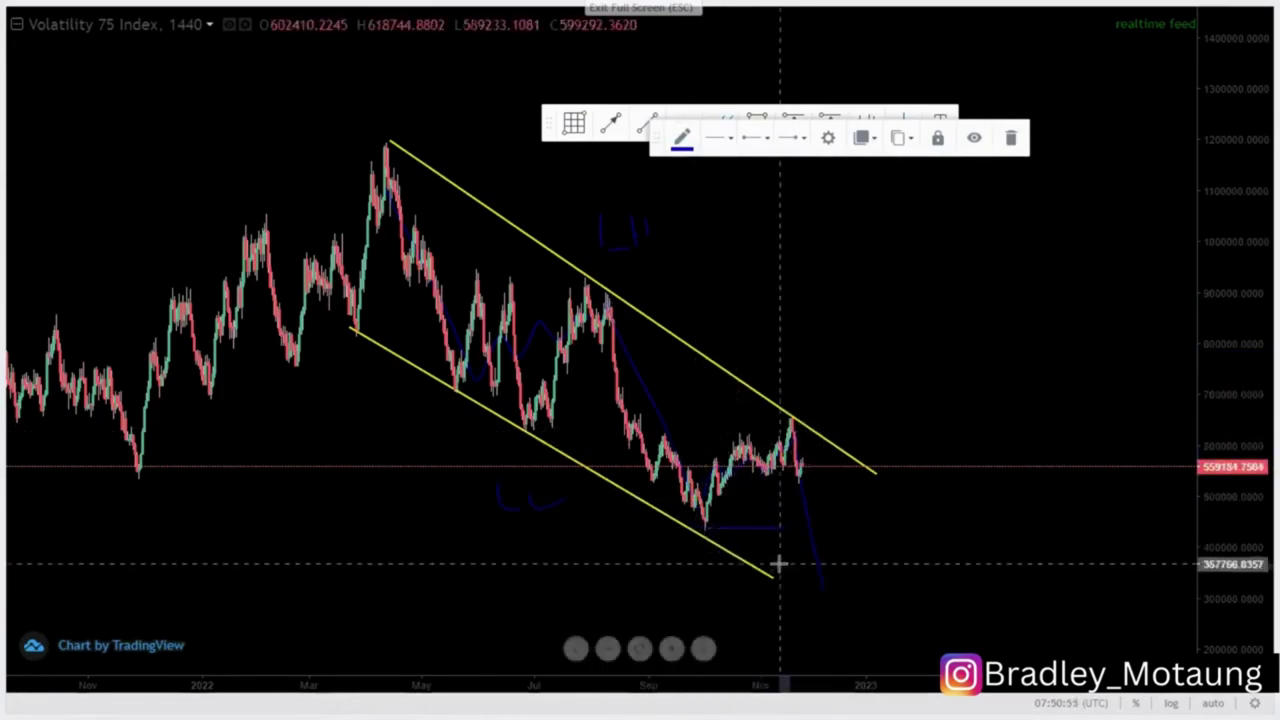
mouse_move(769, 588)
left_mouse_down()
mouse_move(767, 573)
mouse_move(770, 590)
left_mouse_up()
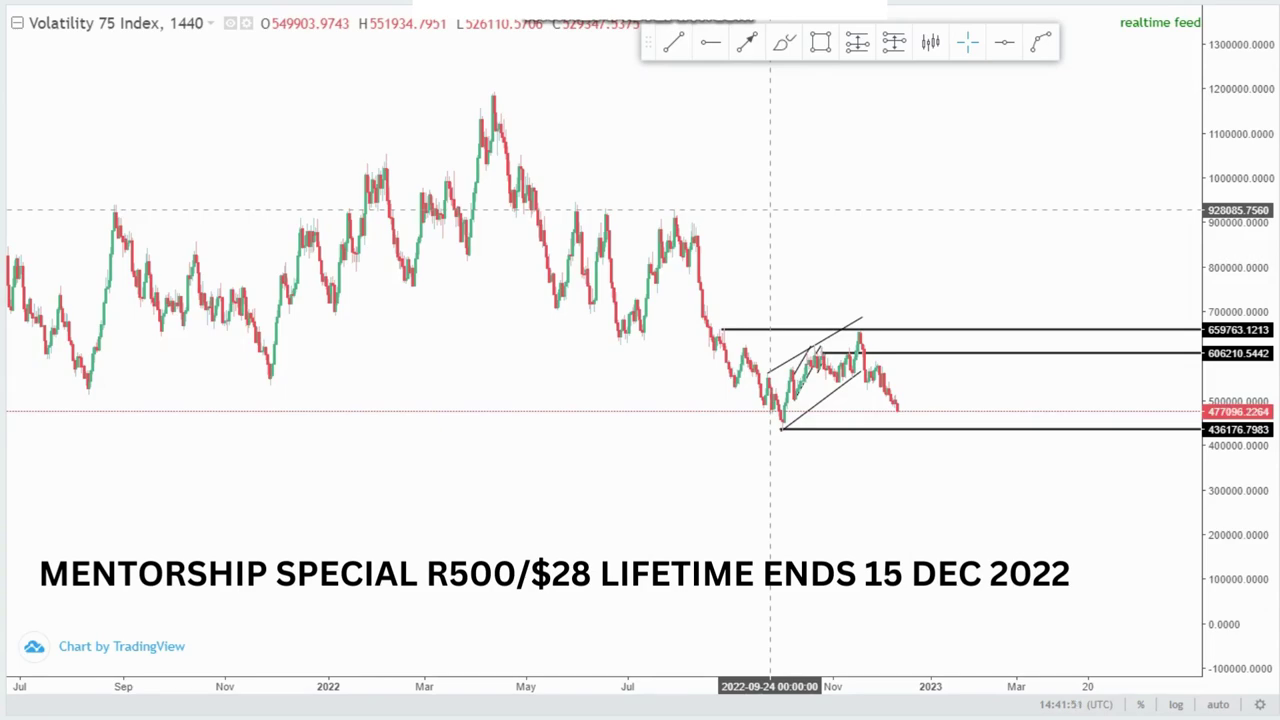
Step: Circle the starting point of the 659763.1213 resistance level with the Brush
left_click_drag(1240, 442, 1240, 402)
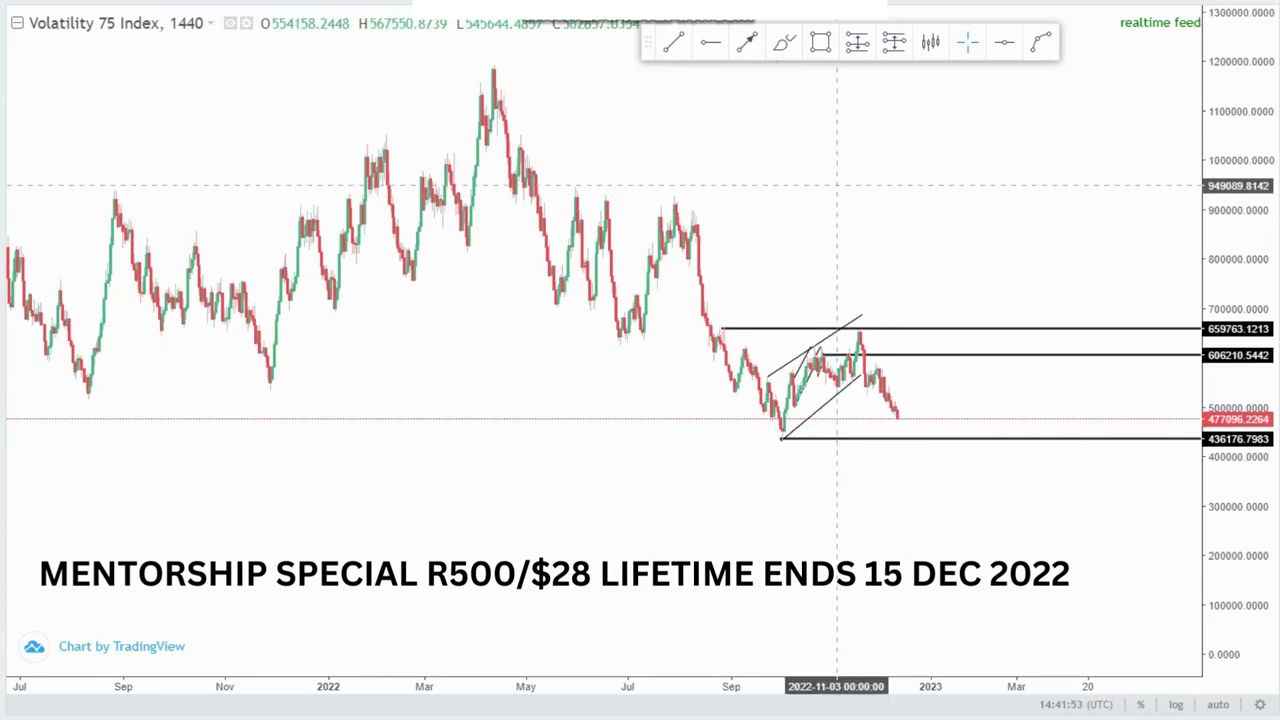
left_click(784, 42)
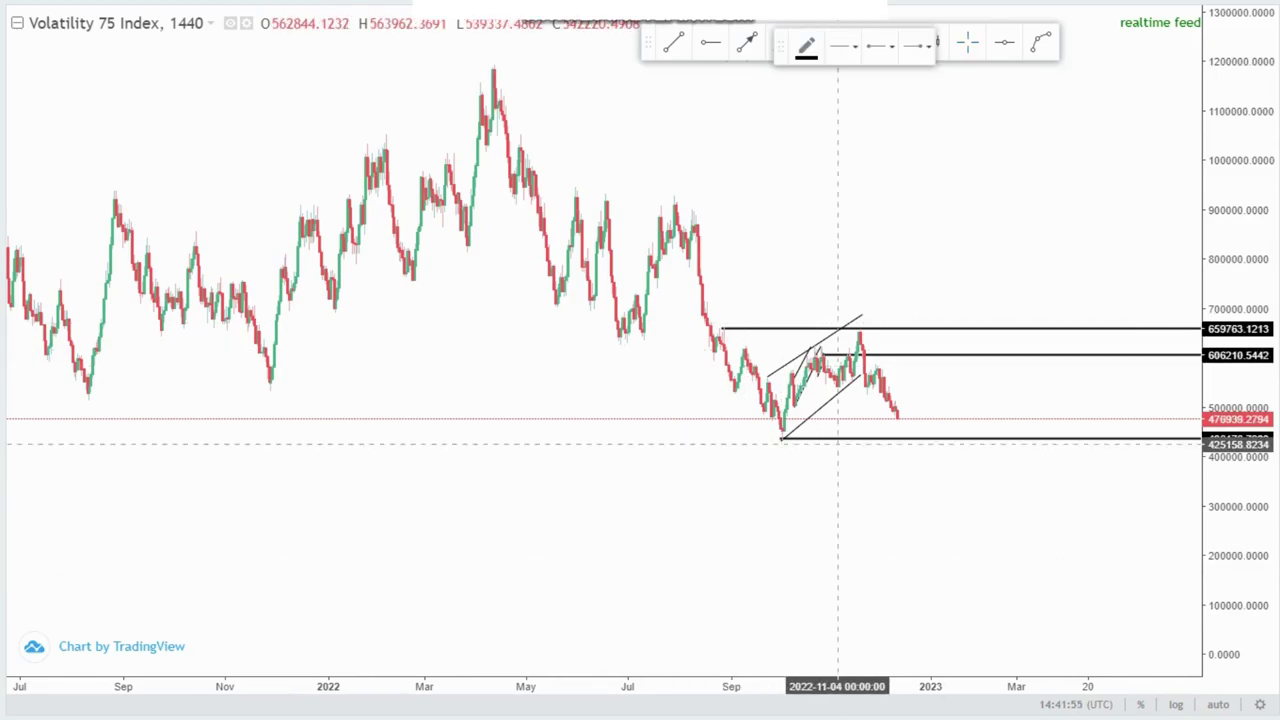
left_click(726, 328)
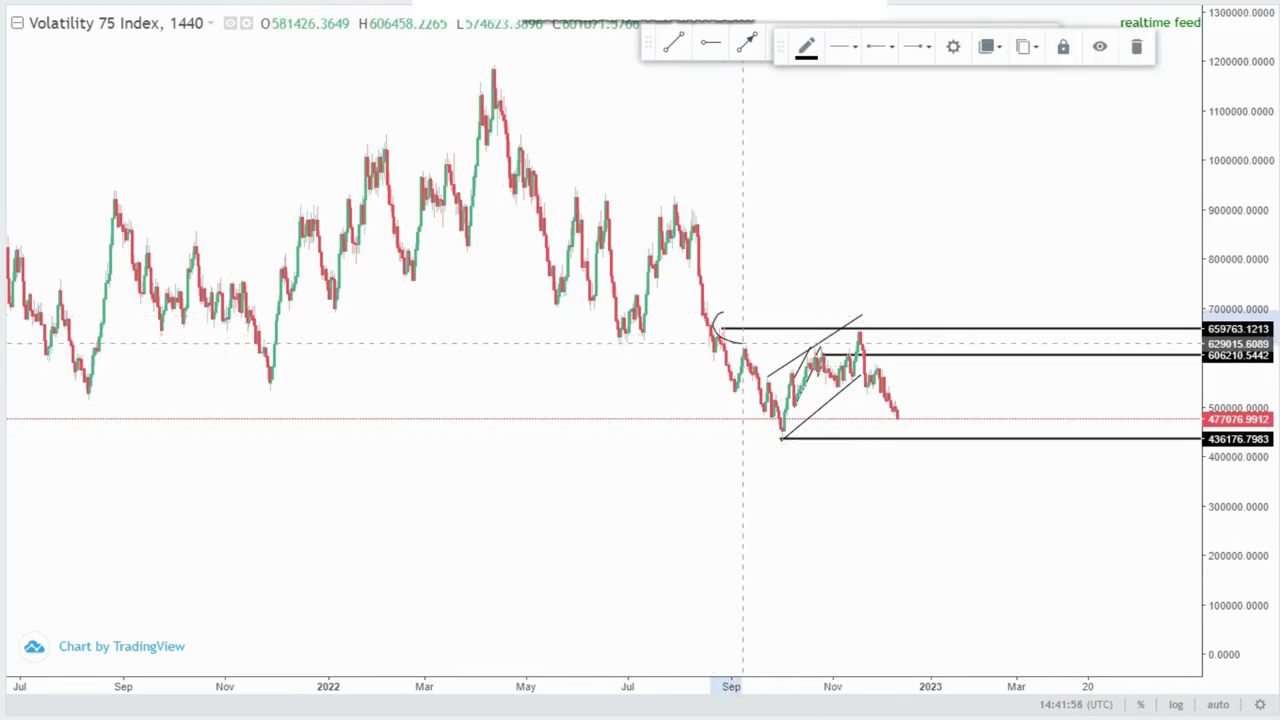
Step: Try circling the November peak and the whole small rising channel with the Brush, deleting each circle
mouse_move(868, 320)
left_mouse_down()
mouse_move(838, 308)
mouse_move(868, 316)
left_mouse_up()
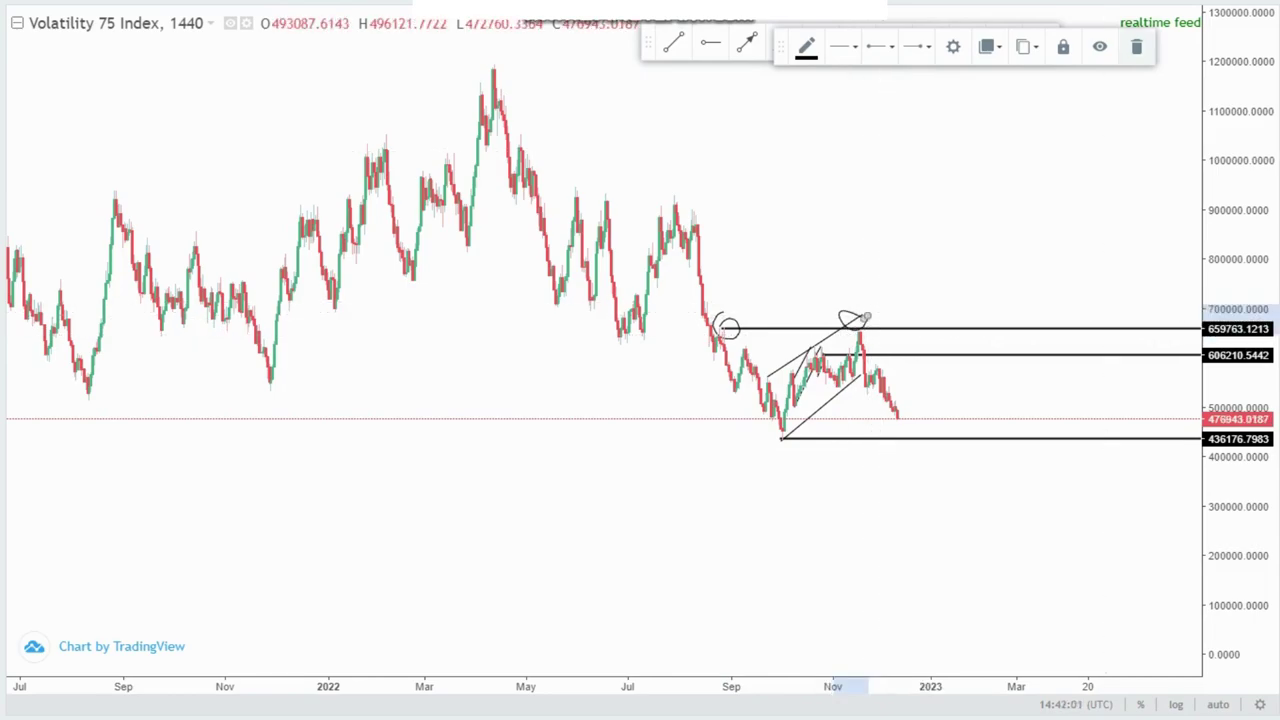
key("Escape")
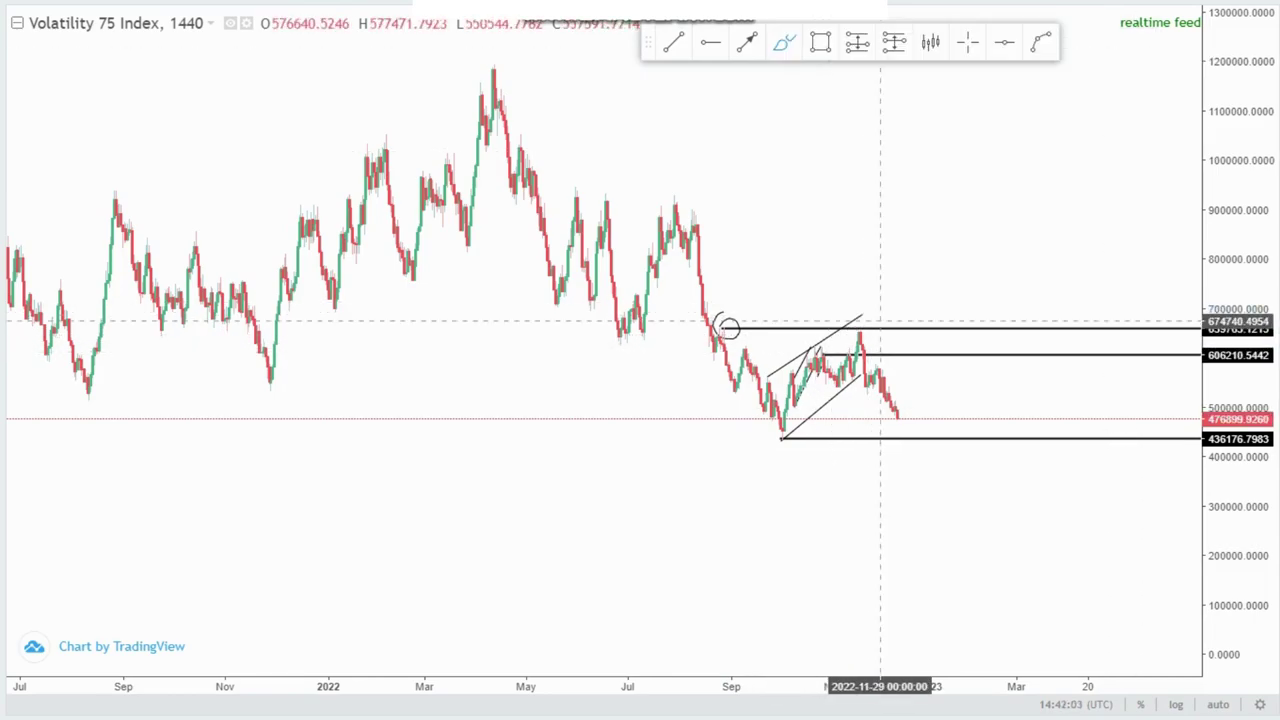
mouse_move(871, 309)
left_mouse_down()
mouse_move(845, 304)
mouse_move(752, 375)
mouse_move(877, 347)
left_mouse_up()
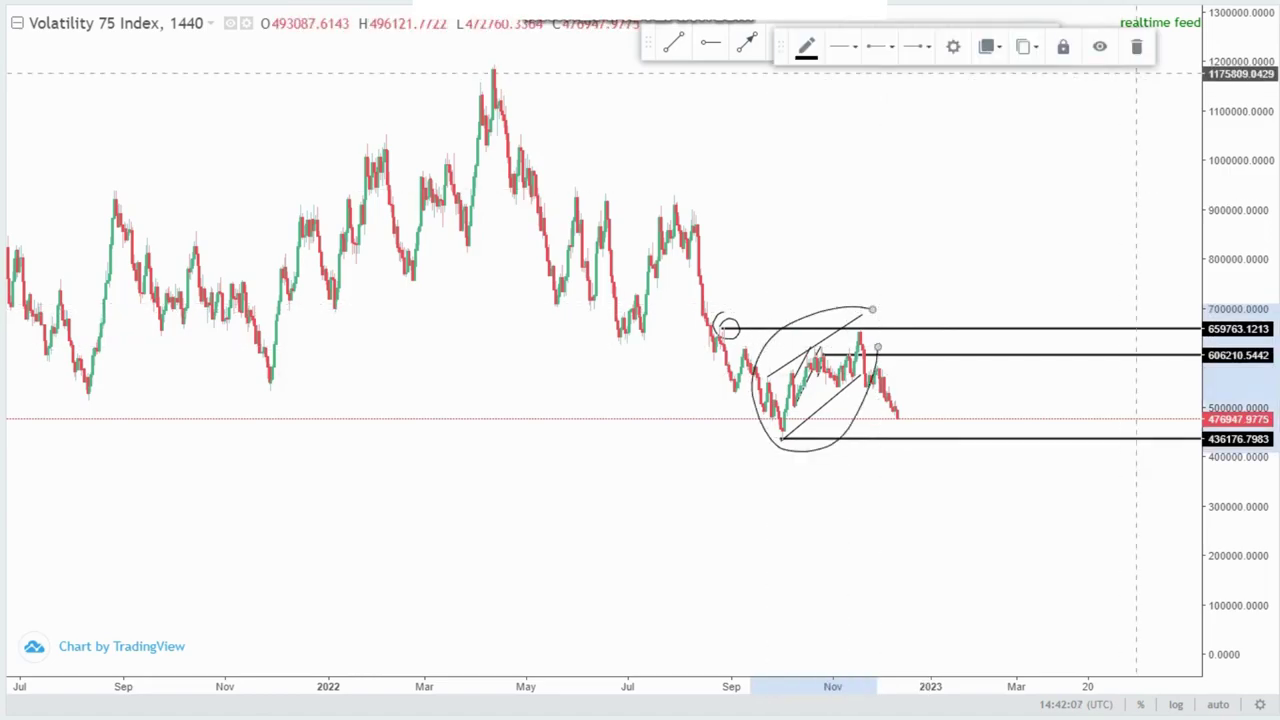
left_click(1136, 46)
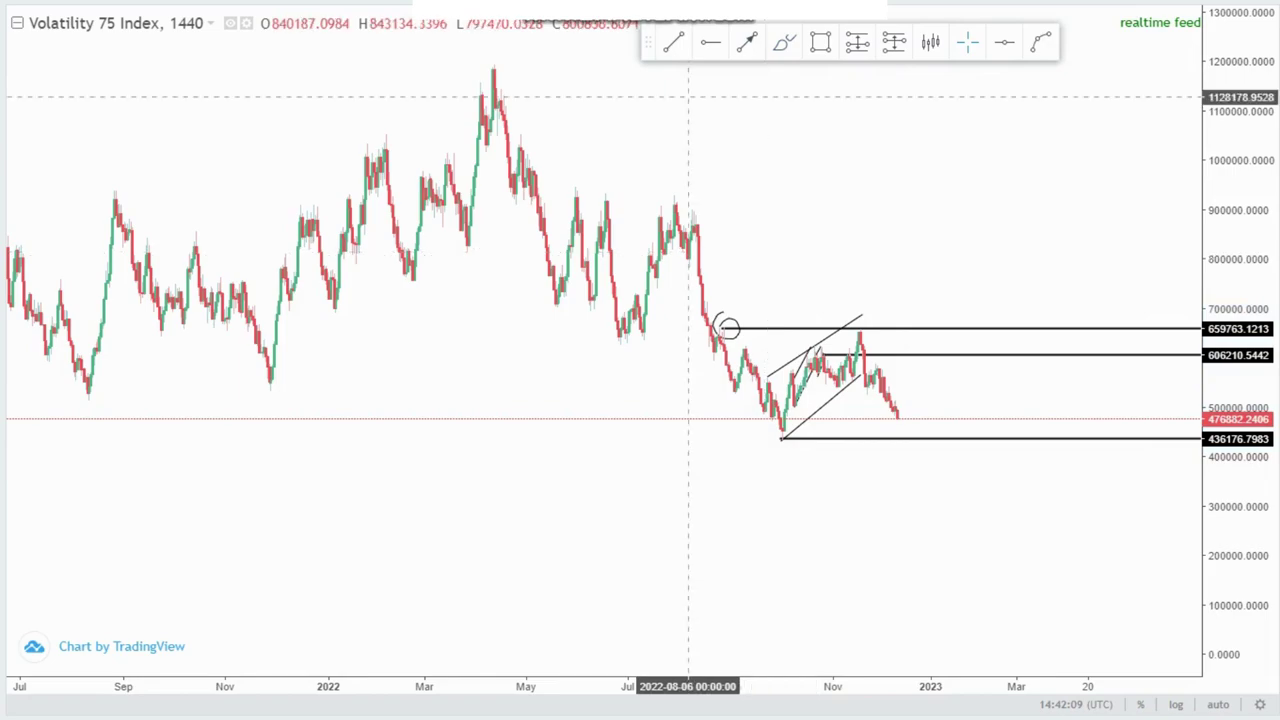
Step: Draw a descending trend line from the 11 April 2022 peak across the lower highs to about 556,600 on 1 January 2023
left_click(673, 42)
left_click(493, 67)
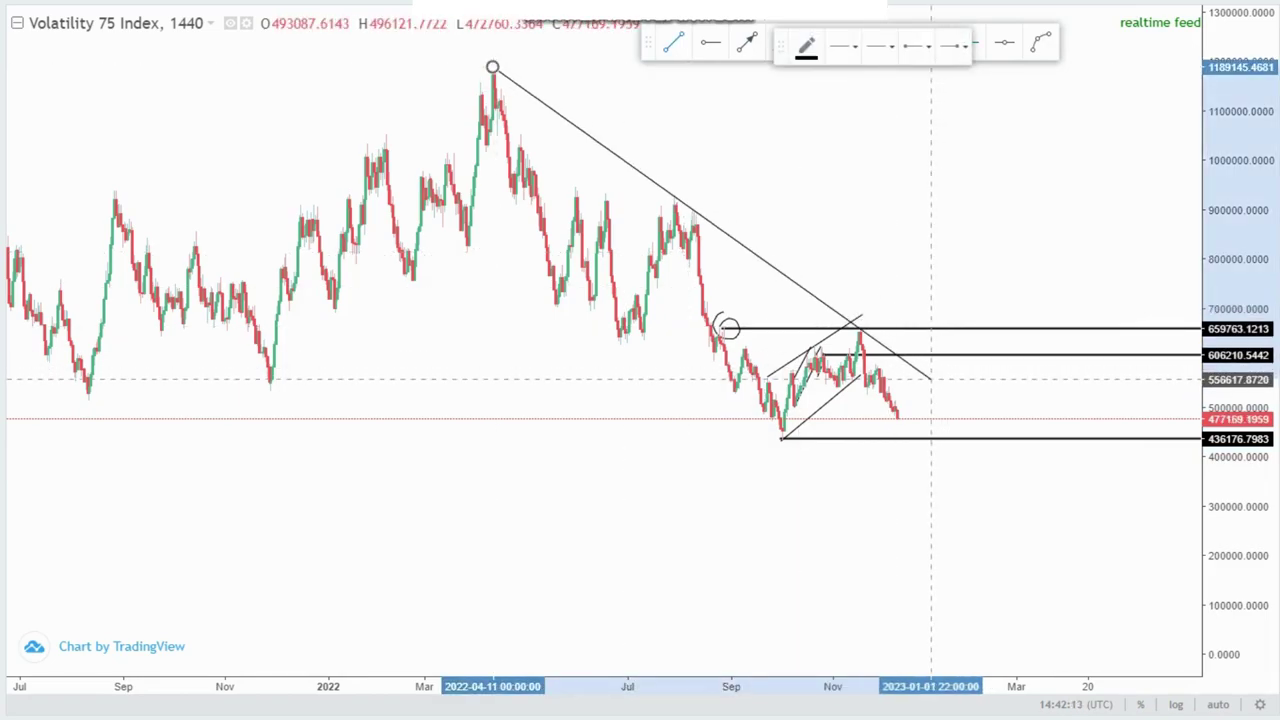
left_click(931, 378)
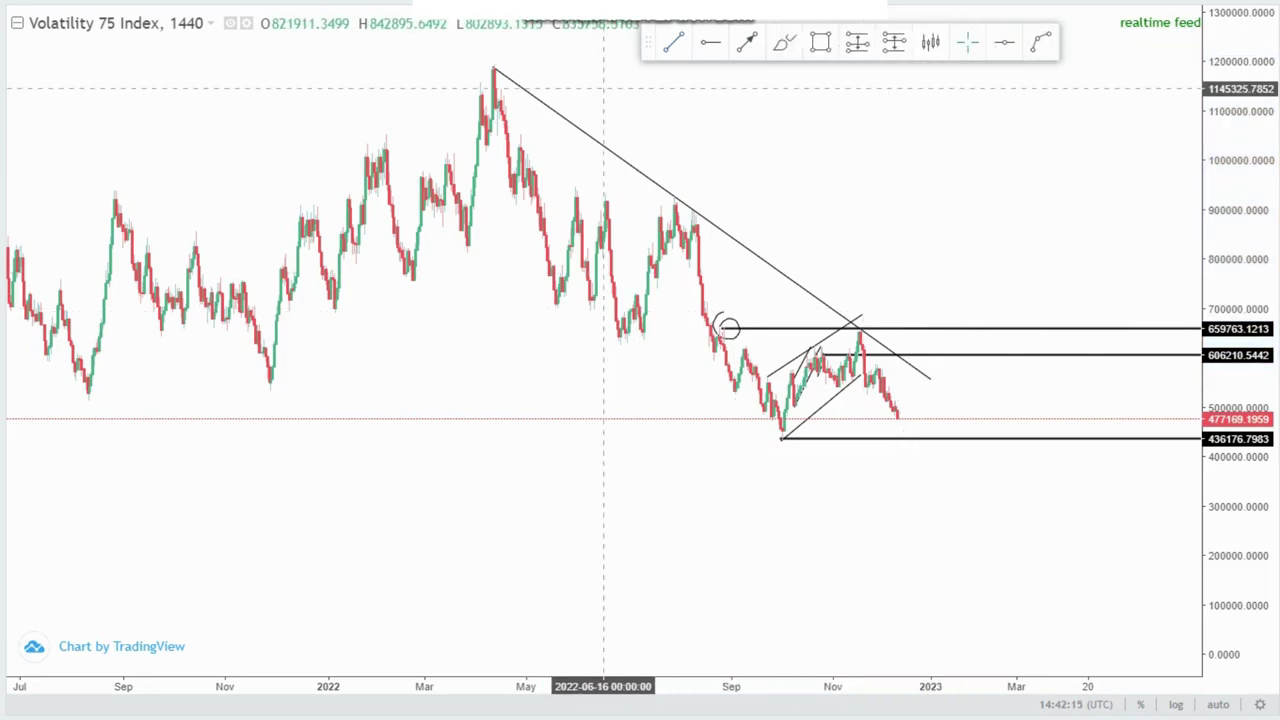
Step: Draw the channel's lower trend line from about 833,000 on 23 March 2022 to about 347,000 on 29 October 2022
left_click(673, 42)
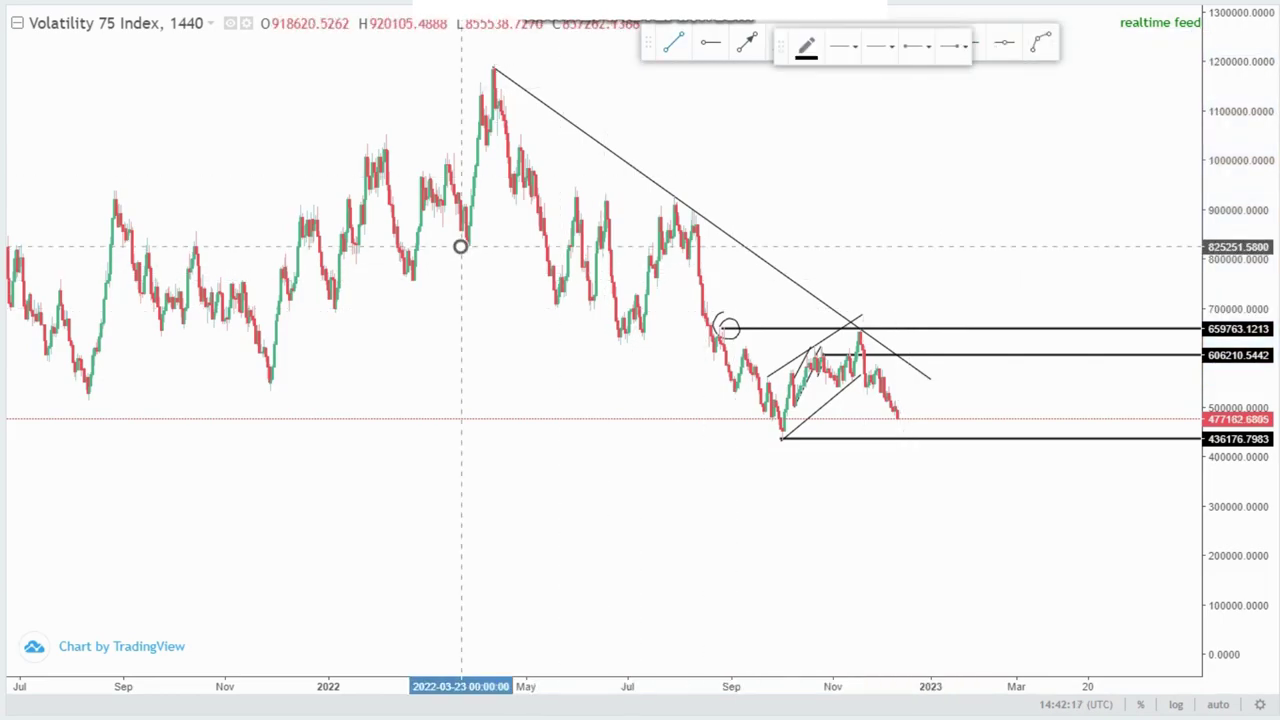
left_click(460, 246)
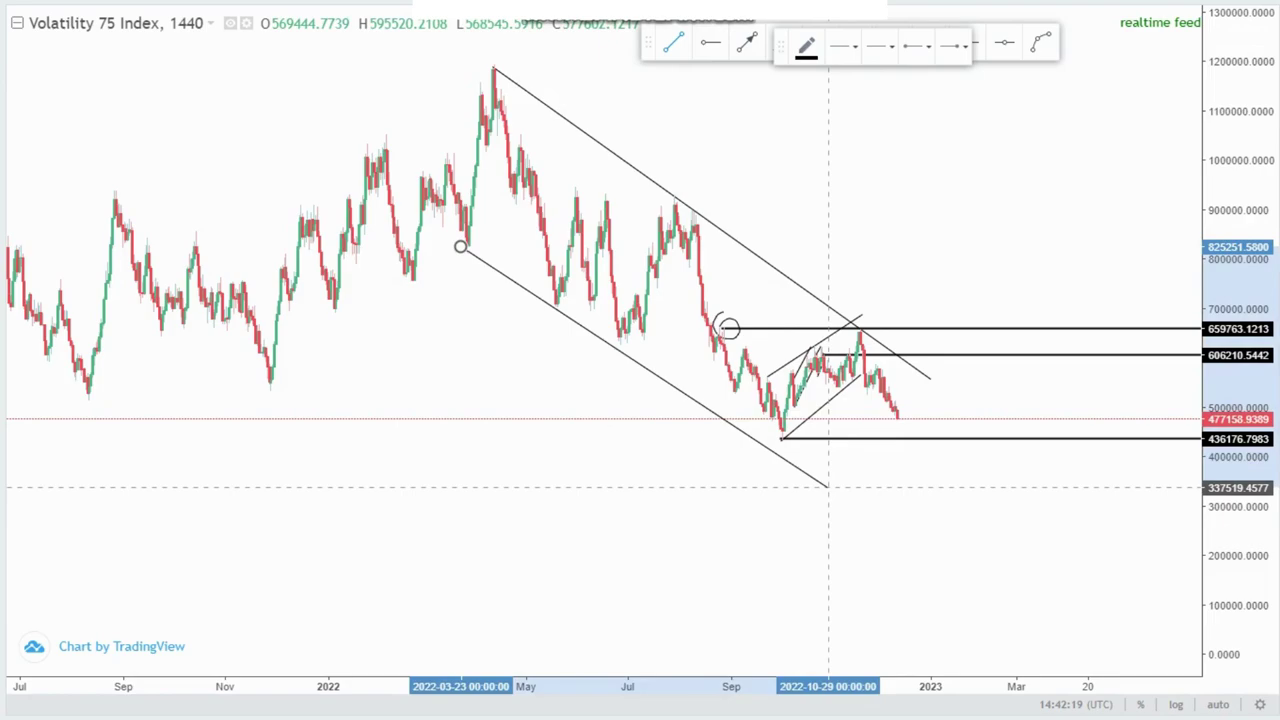
left_click(828, 487)
left_click(462, 245)
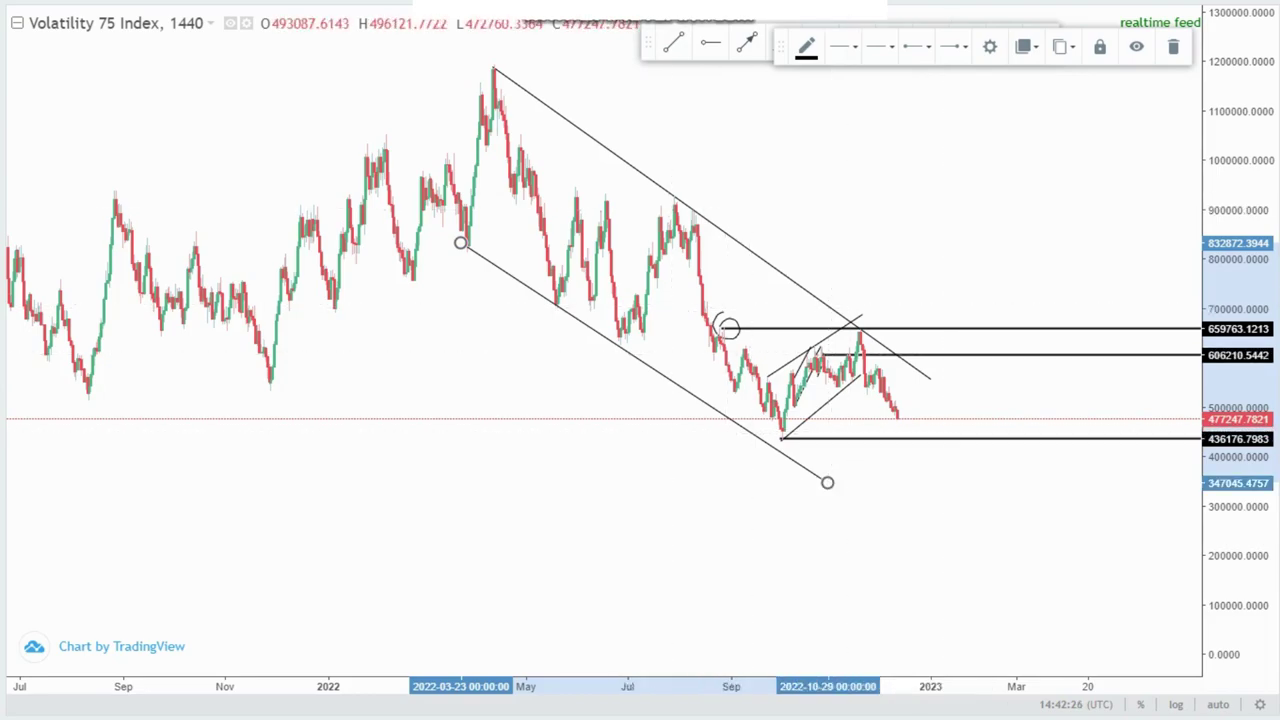
Step: Delete the brushed circle at the start of the 659763.1213 resistance level
left_click_drag(1240, 390, 1240, 438)
left_click_drag(640, 687, 747, 687)
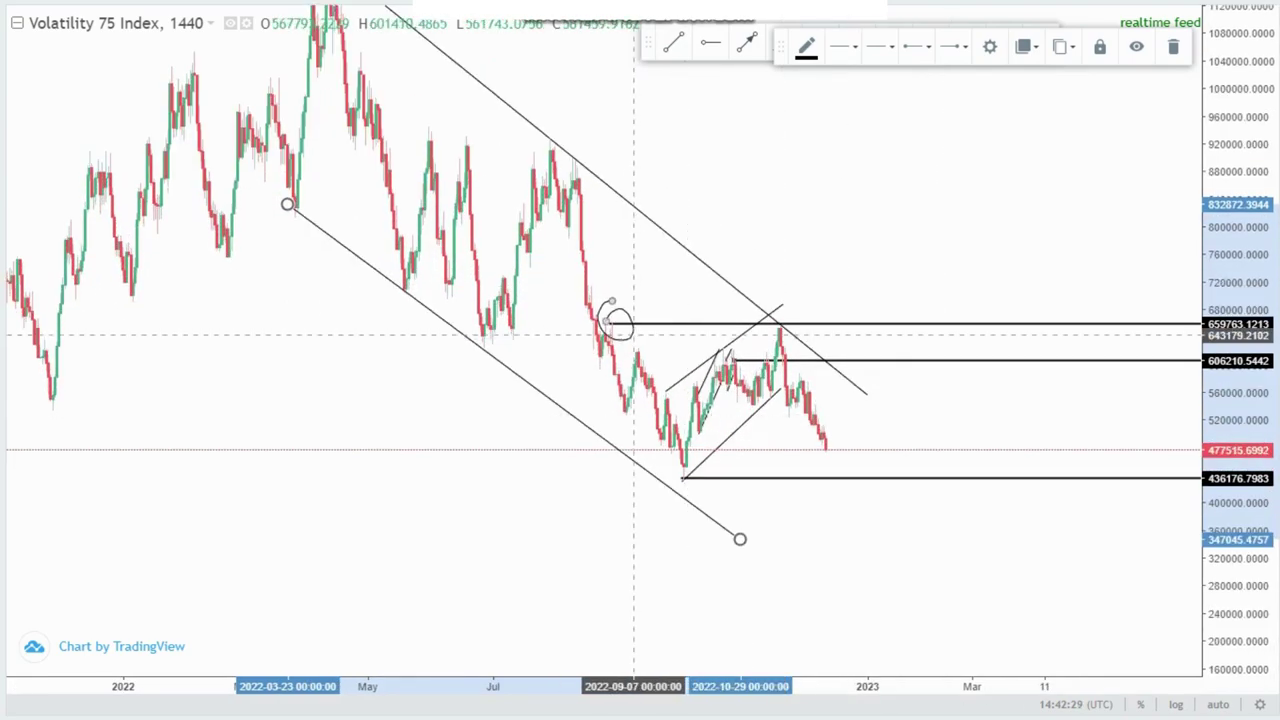
left_click(633, 335)
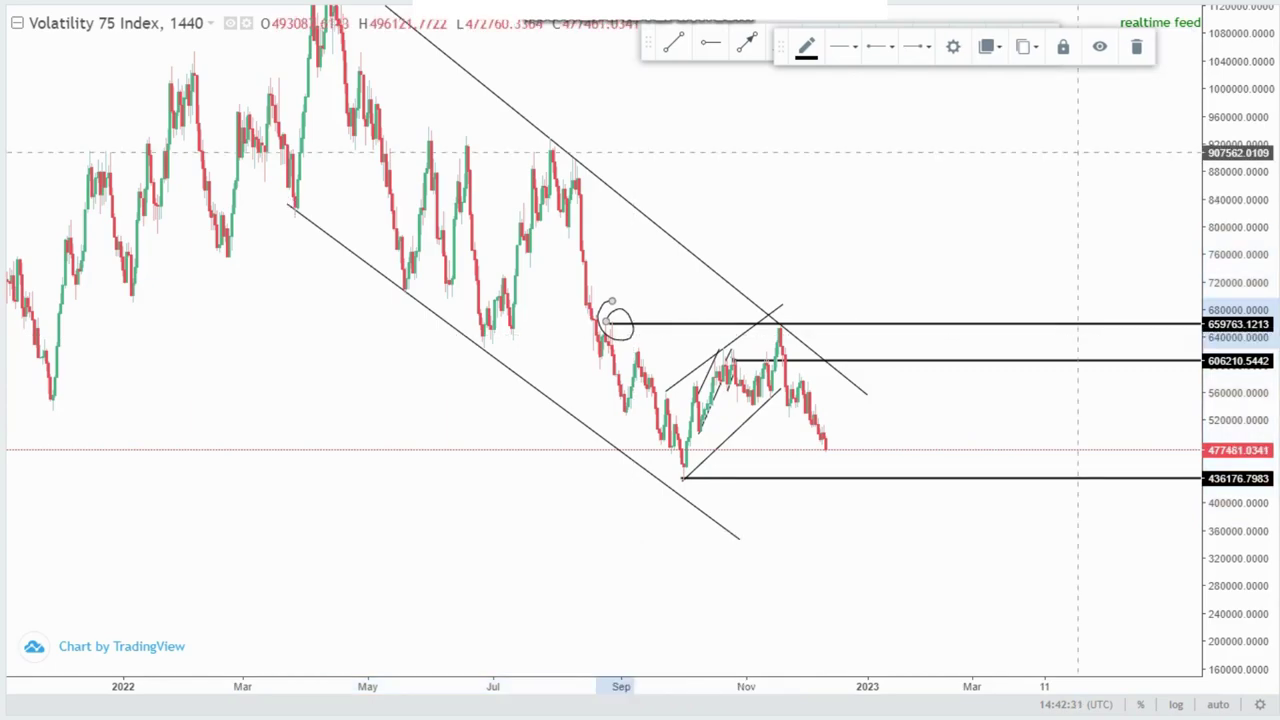
key("Delete")
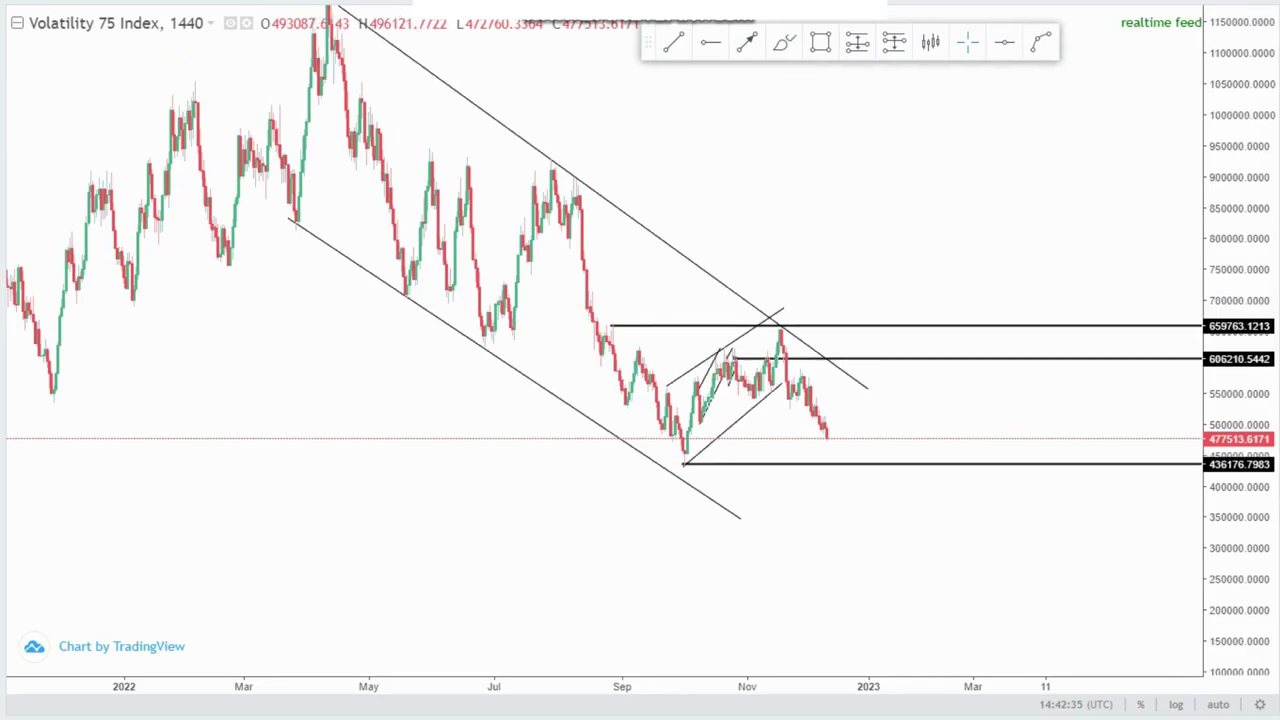
Step: Brush the first impulse down from the April 2022 peak to the May low on the channel's lower line
scroll(886, 285, "down", 2)
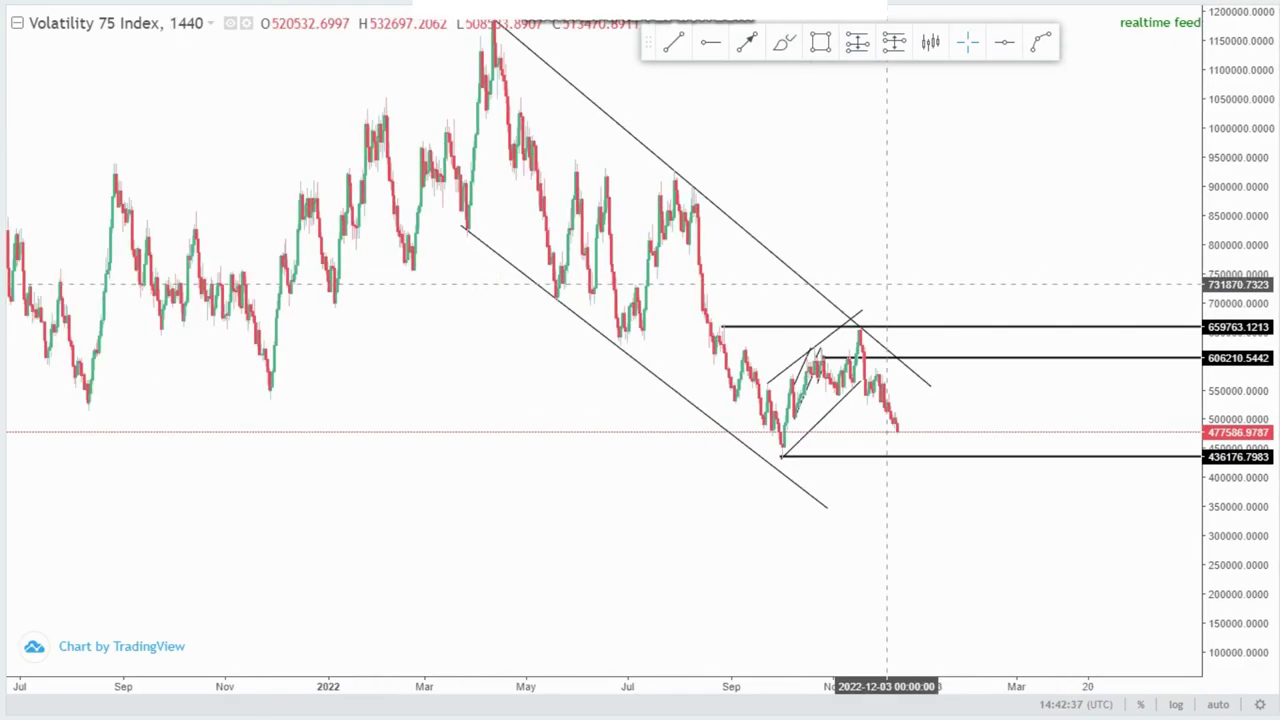
scroll(887, 285, "down", 3)
scroll(1146, 347, "up", 5)
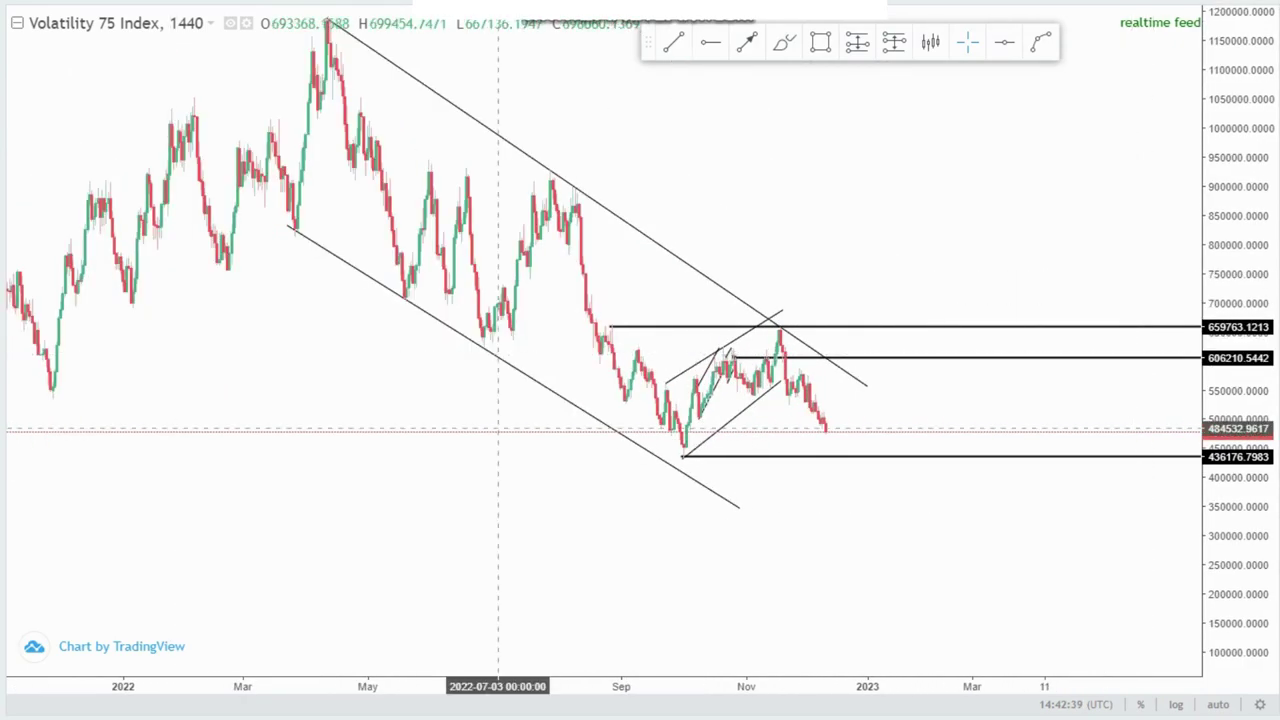
left_click_drag(482, 447, 671, 507)
scroll(860, 502, "up", 2)
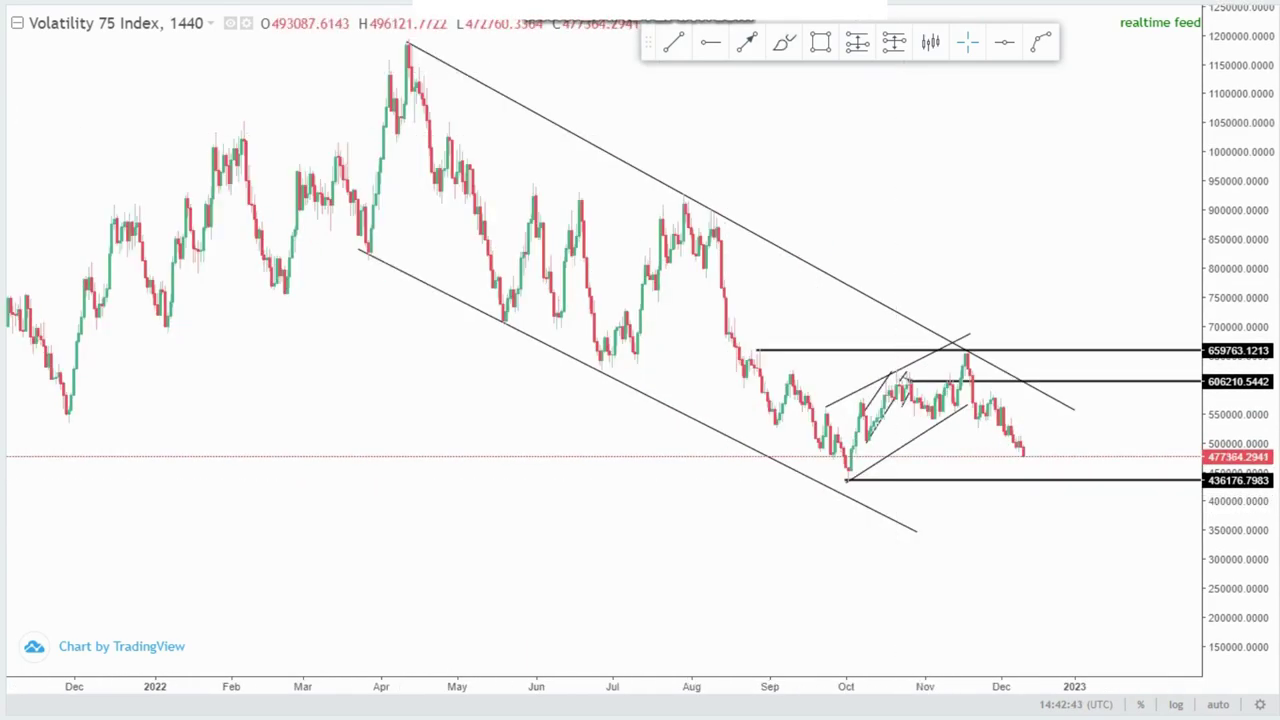
left_click(674, 42)
left_click(406, 67)
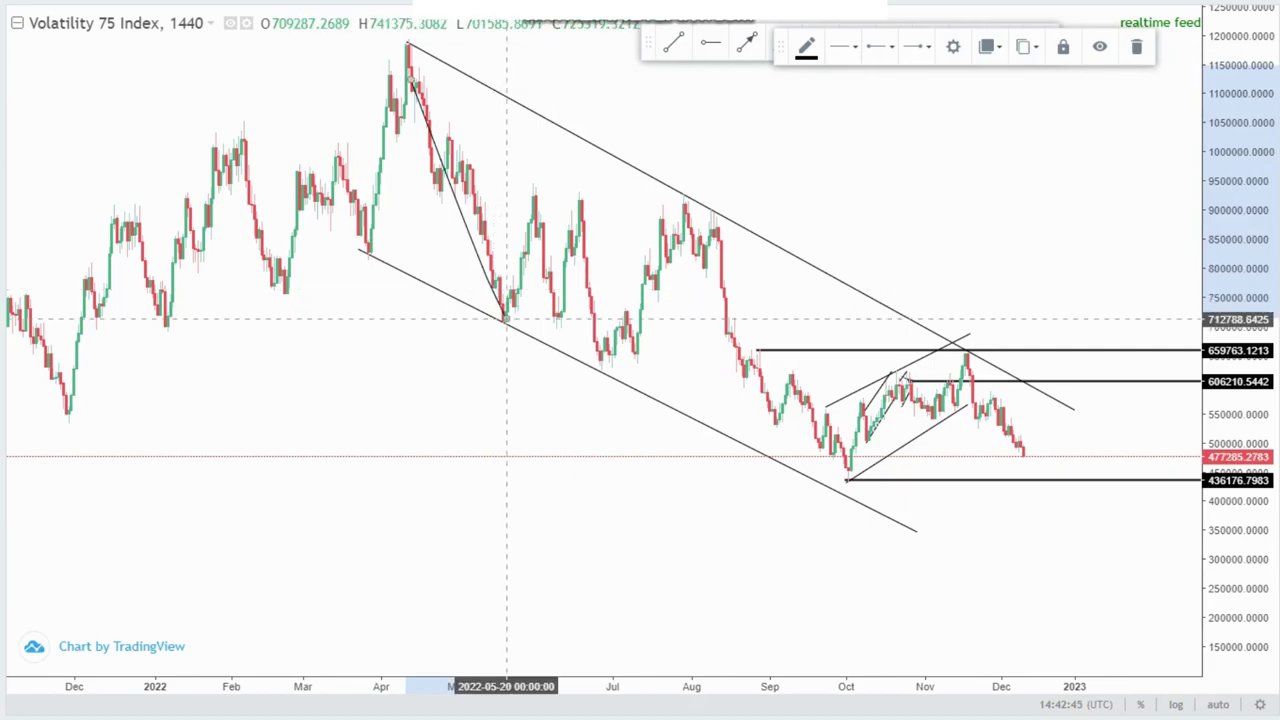
Step: Mark the May to July correction with one brush line across its highs and another under its lows
key("alt+t")
left_click(500, 222)
left_click(685, 215)
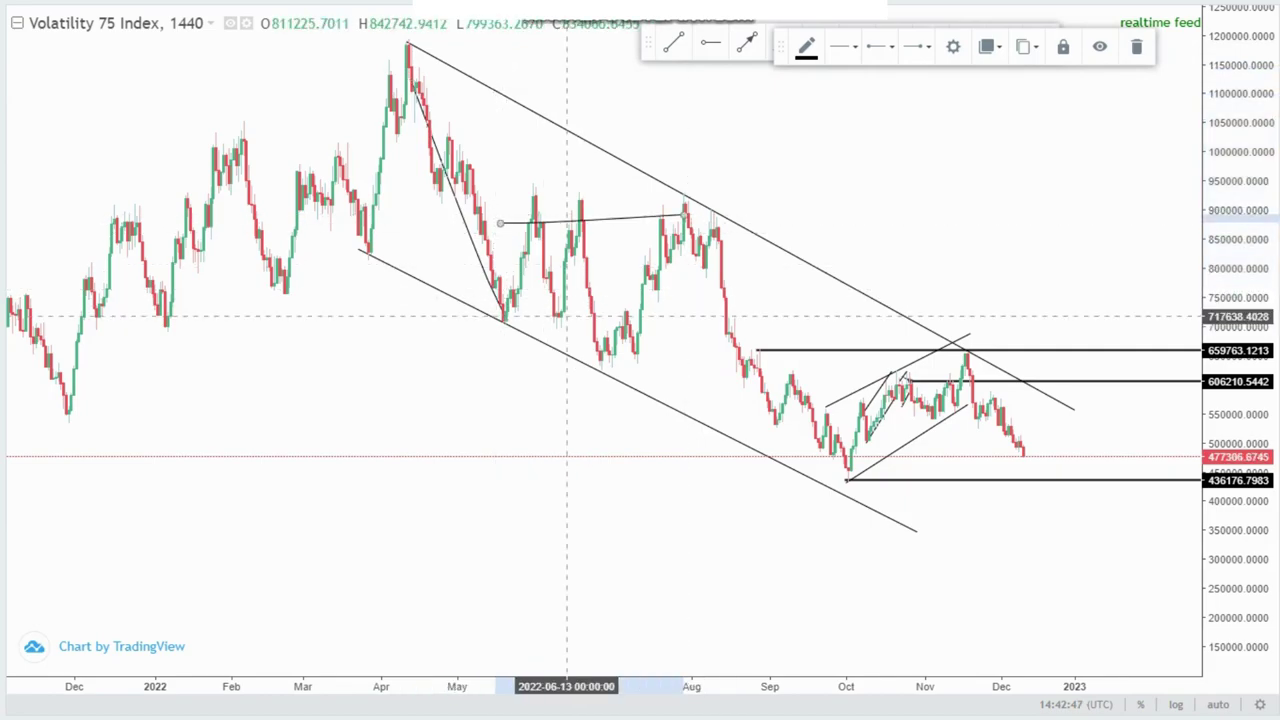
key("alt+t")
left_click(505, 324)
left_click(640, 367)
Step: Outline the July rise with two upward brush strokes and trace the drop from the August high to late September
key("alt+t")
left_click(604, 333)
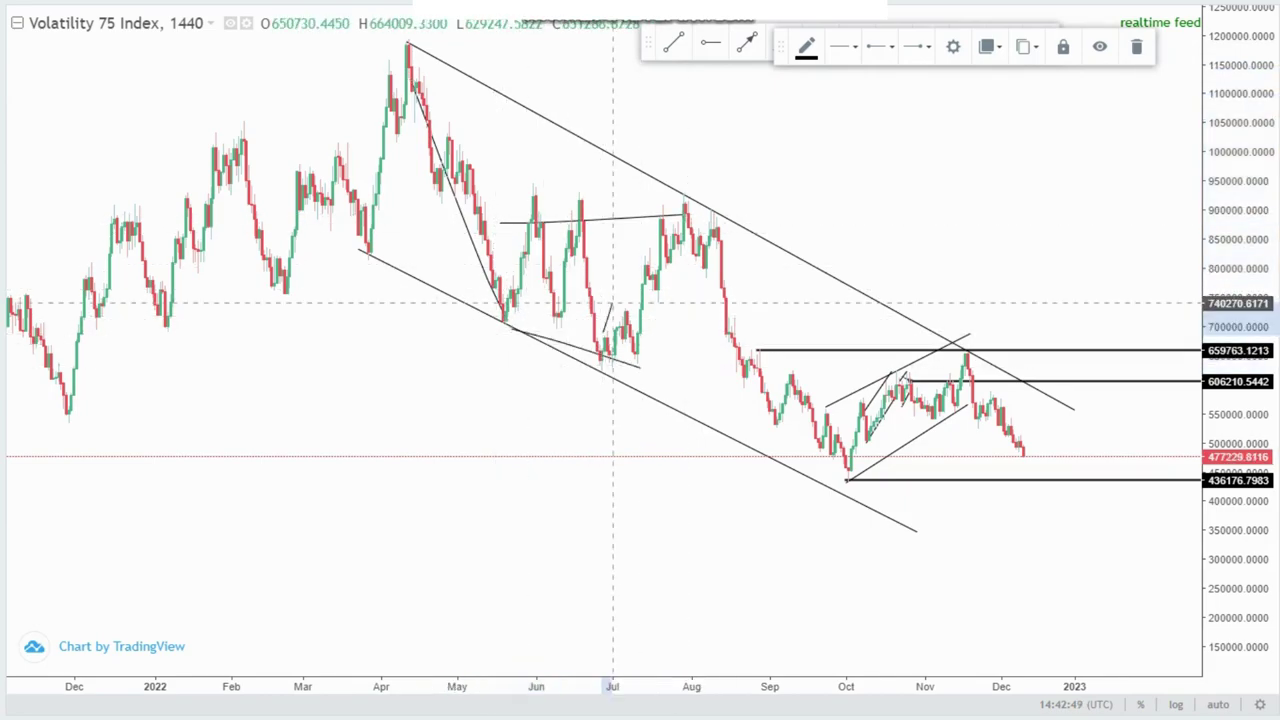
left_click(660, 200)
key("alt+t")
left_click(650, 349)
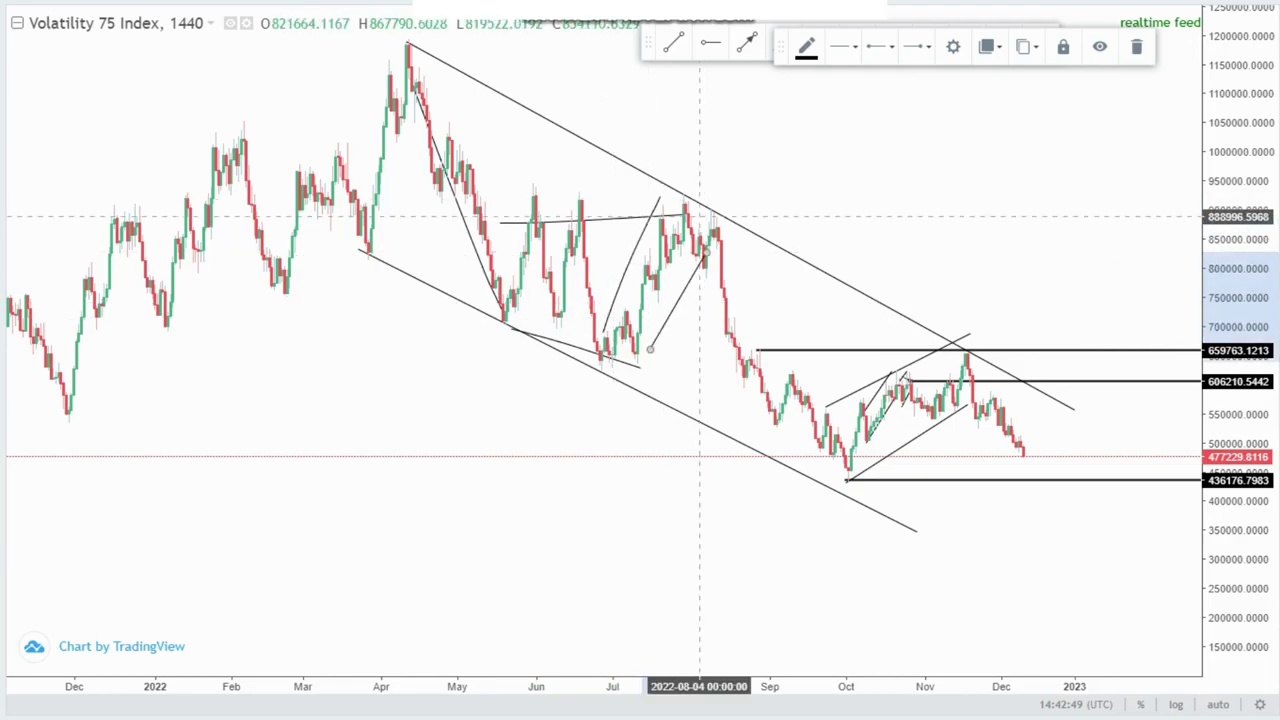
mouse_move(701, 219)
left_mouse_down()
mouse_move(718, 283)
mouse_move(820, 463)
left_mouse_up()
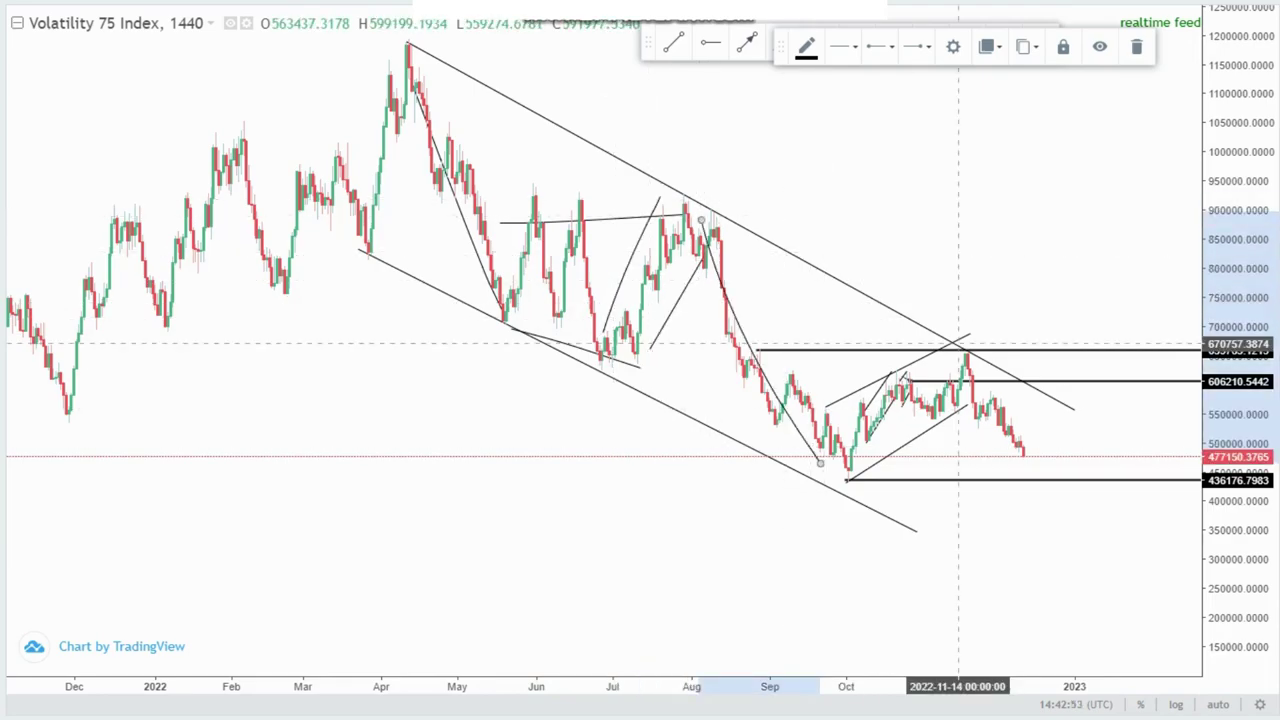
Step: Brush a loop around the October–November correction and the latest drop to the 436176.7983 level, marking its endpoint and circling the October low
mouse_move(958, 345)
left_mouse_down()
mouse_move(880, 352)
mouse_move(857, 448)
mouse_move(960, 346)
mouse_move(976, 392)
mouse_move(986, 371)
mouse_move(1032, 483)
left_mouse_up()
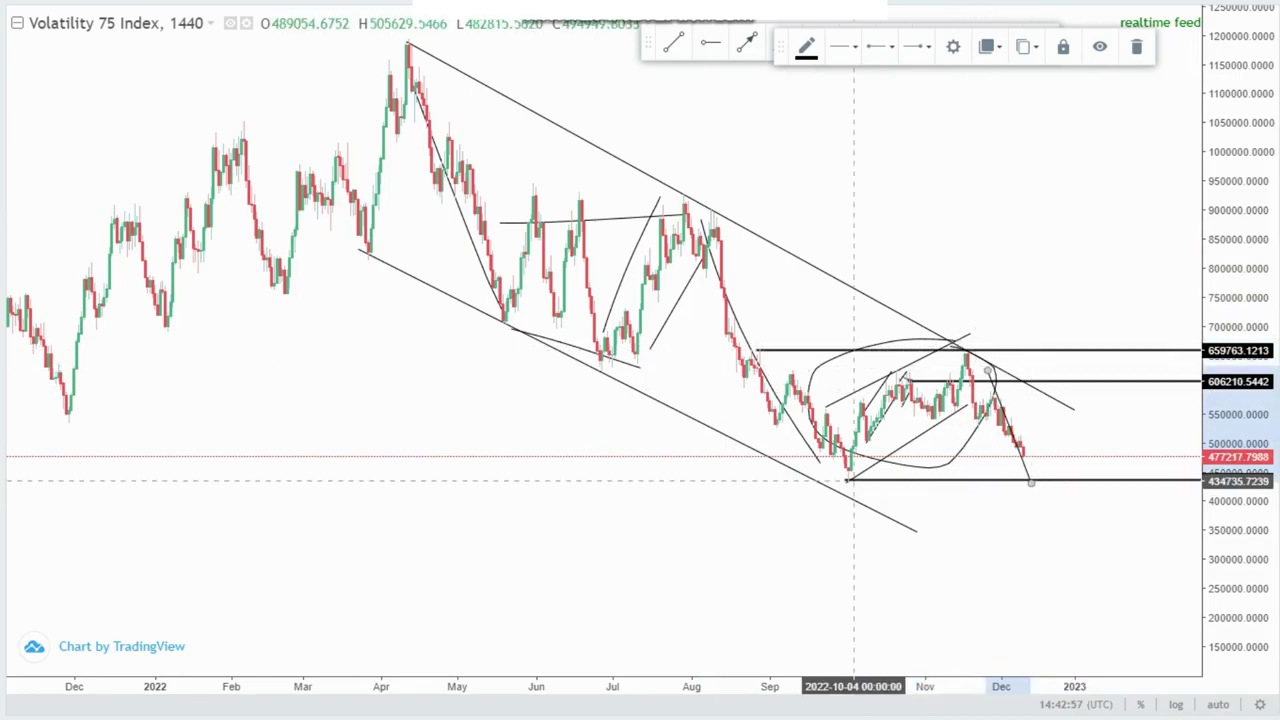
mouse_move(872, 471)
left_mouse_down()
mouse_move(858, 464)
mouse_move(872, 486)
mouse_move(871, 469)
mouse_move(859, 472)
left_mouse_up()
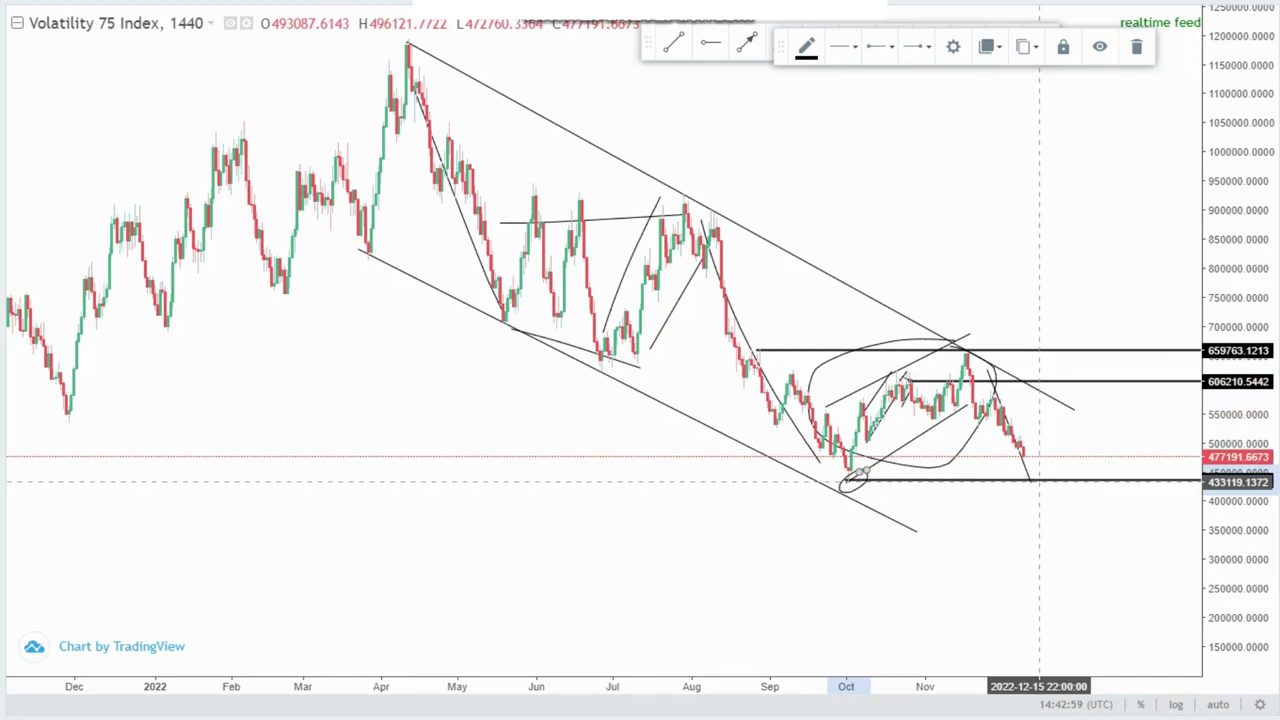
left_click_drag(1037, 480, 1034, 471)
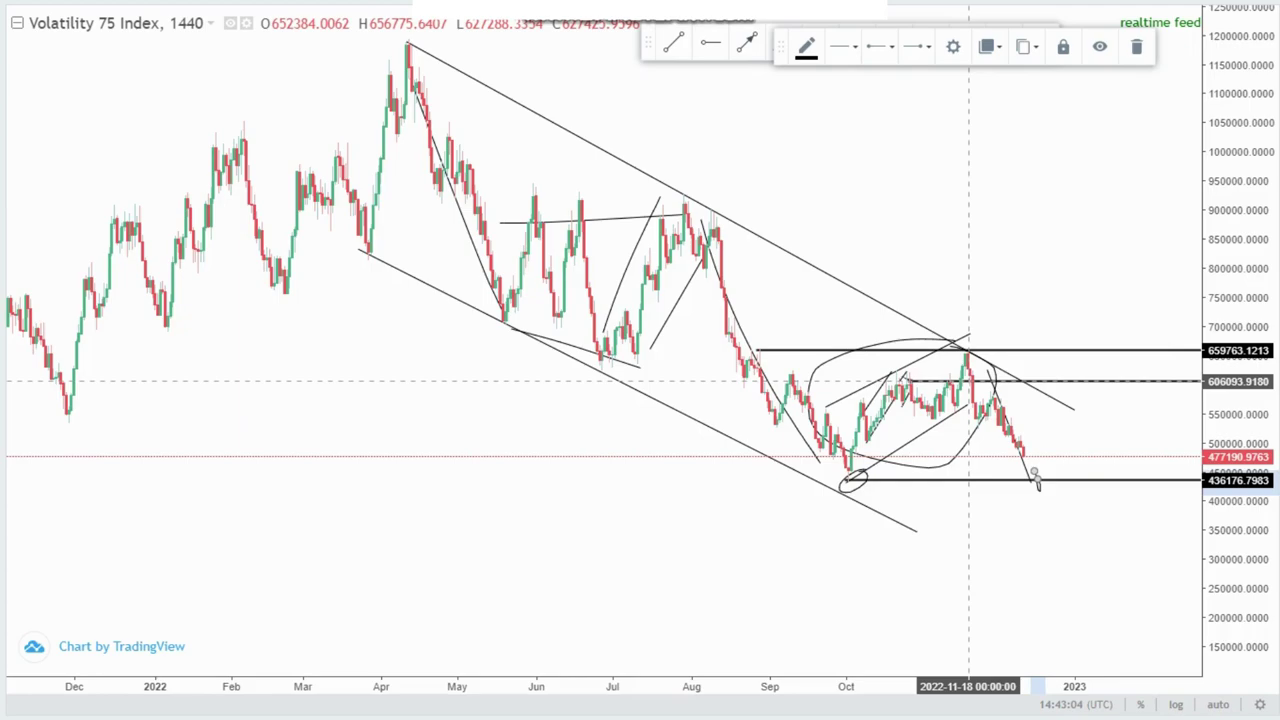
Step: Sketch a brushed price path above the November peak and a stroke off the April peak, and delete these strokes
mouse_move(968, 345)
left_mouse_down()
mouse_move(970, 330)
mouse_move(1021, 302)
left_mouse_up()
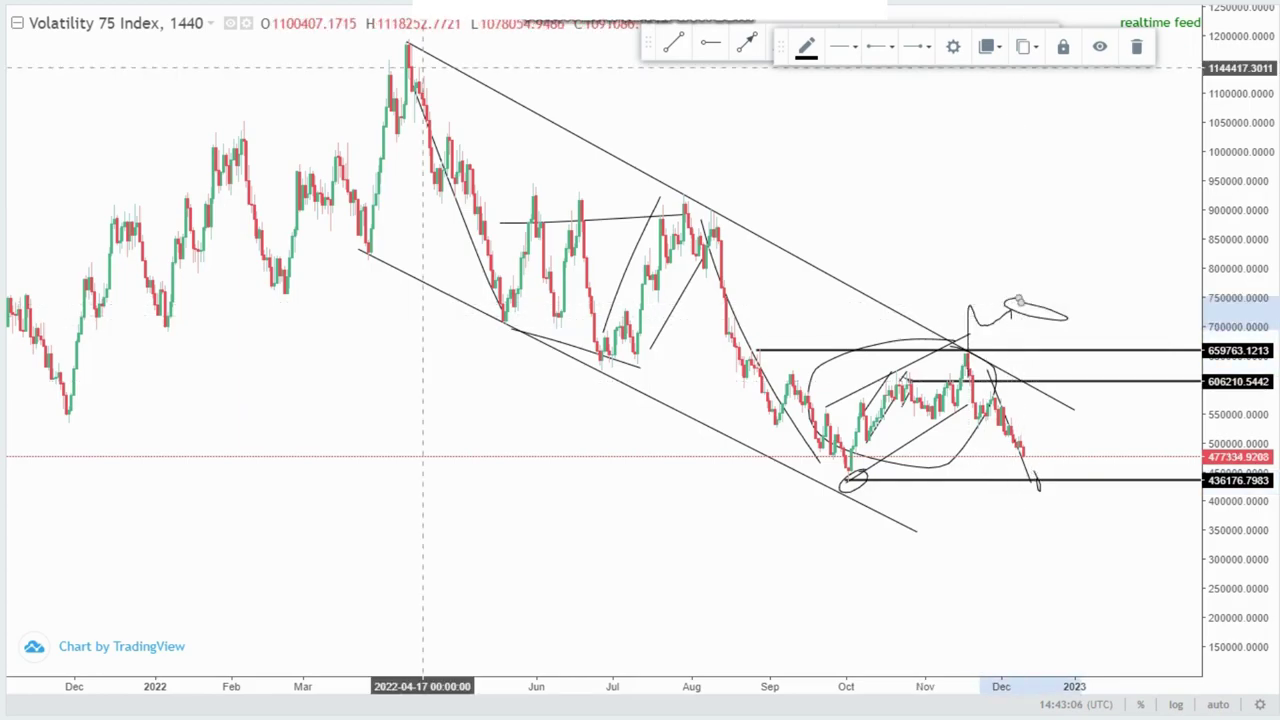
left_click_drag(415, 42, 539, 56)
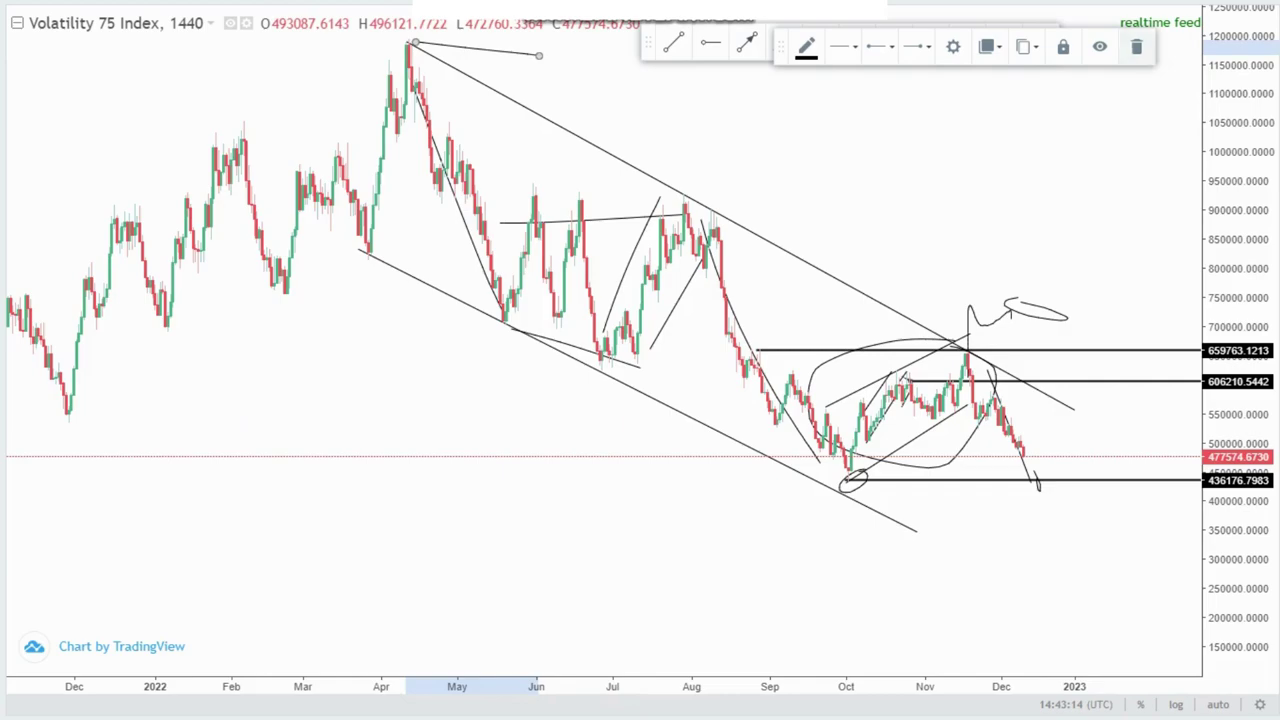
key("Delete")
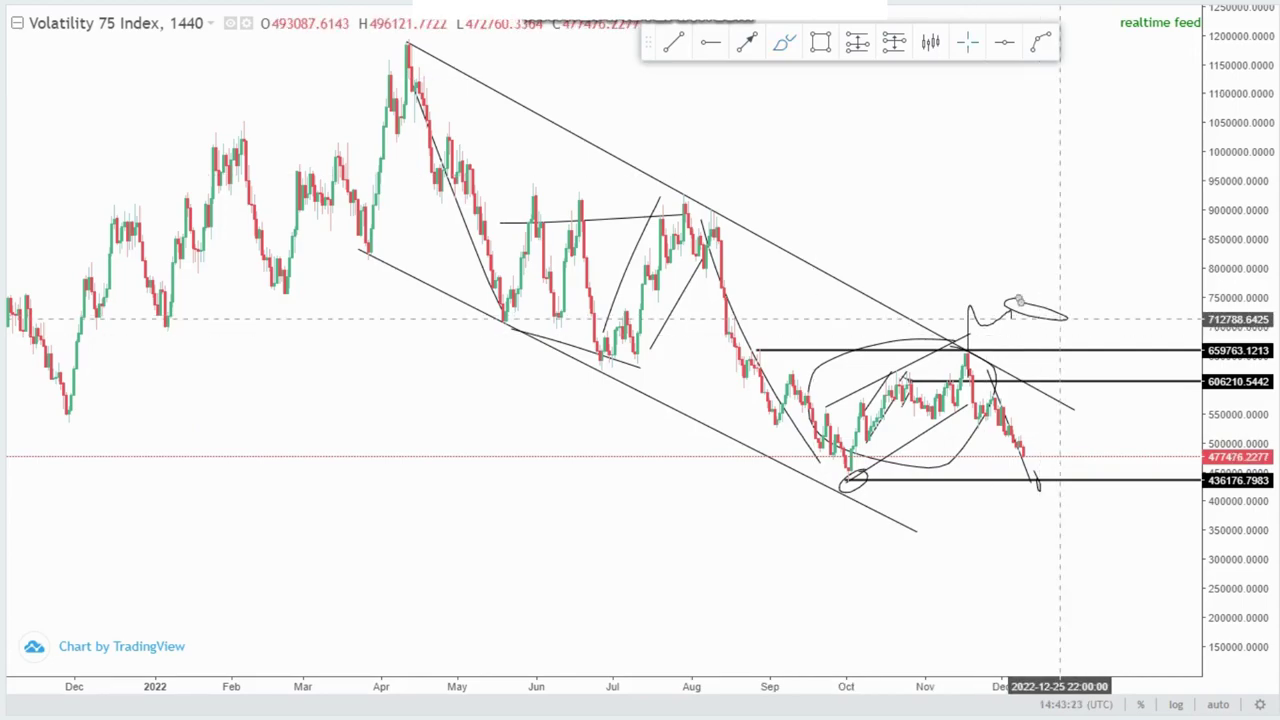
left_click(1018, 301)
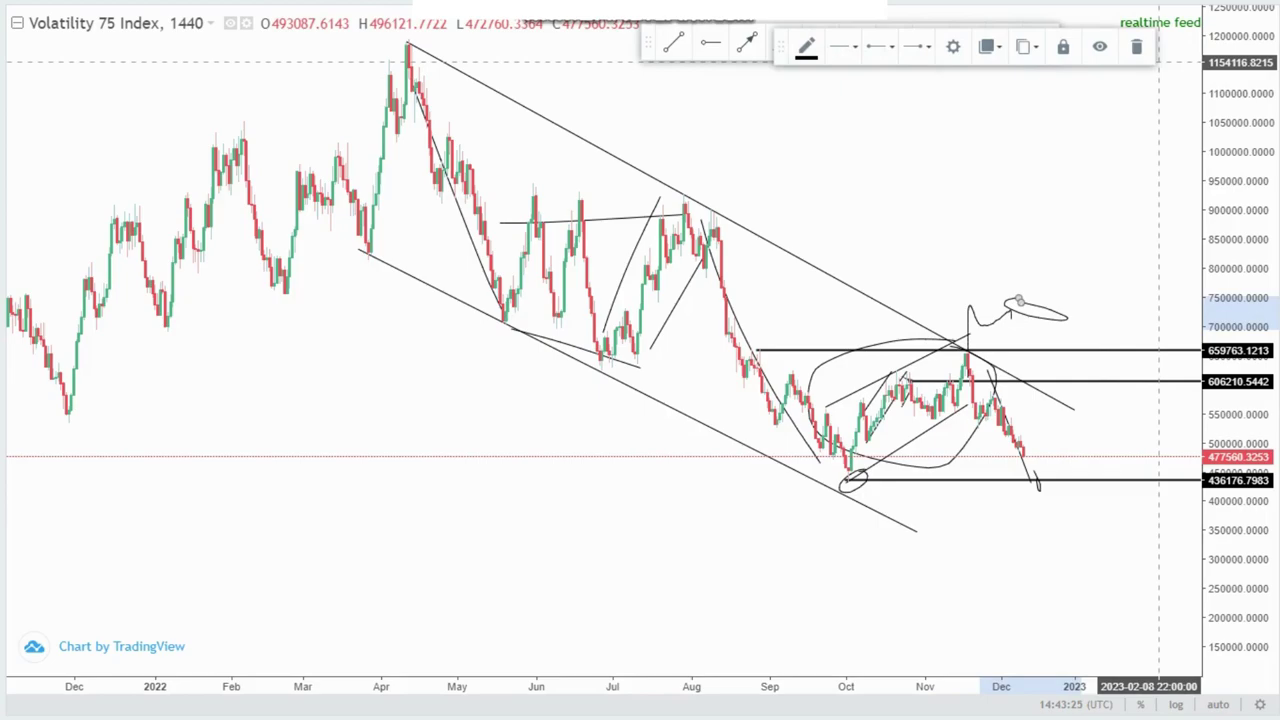
key("Delete")
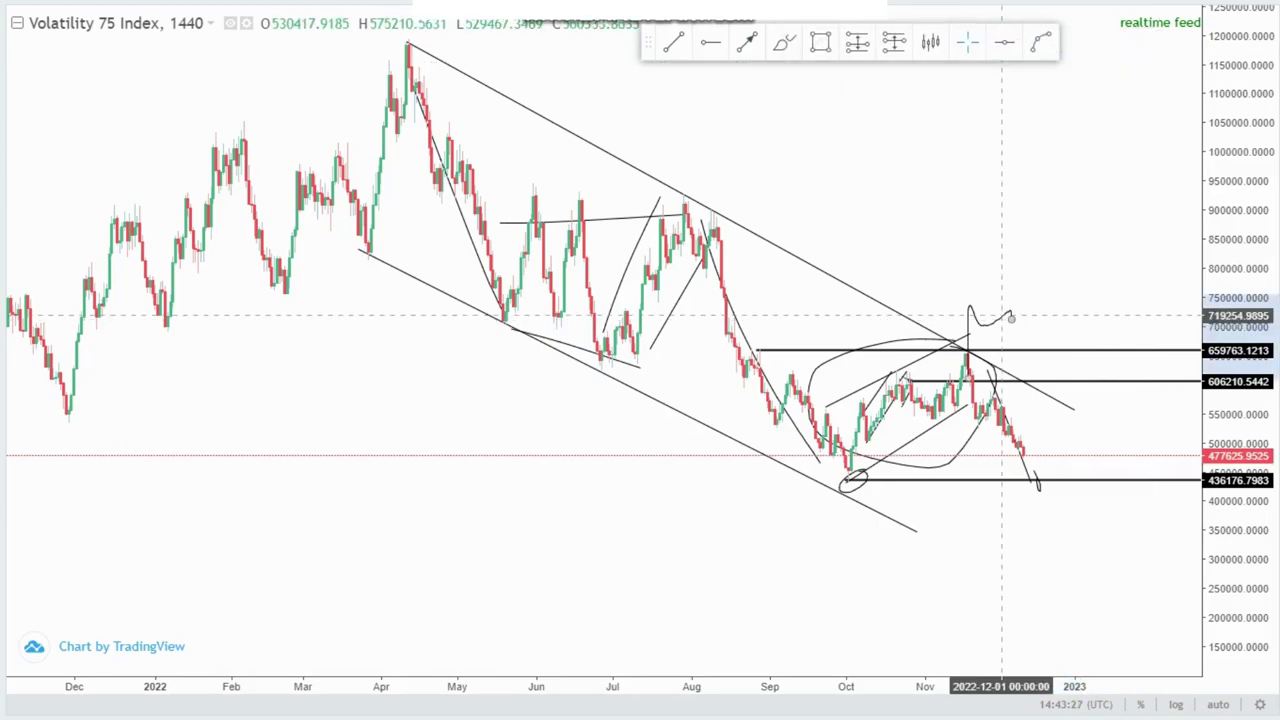
left_click(1003, 317)
key("Delete")
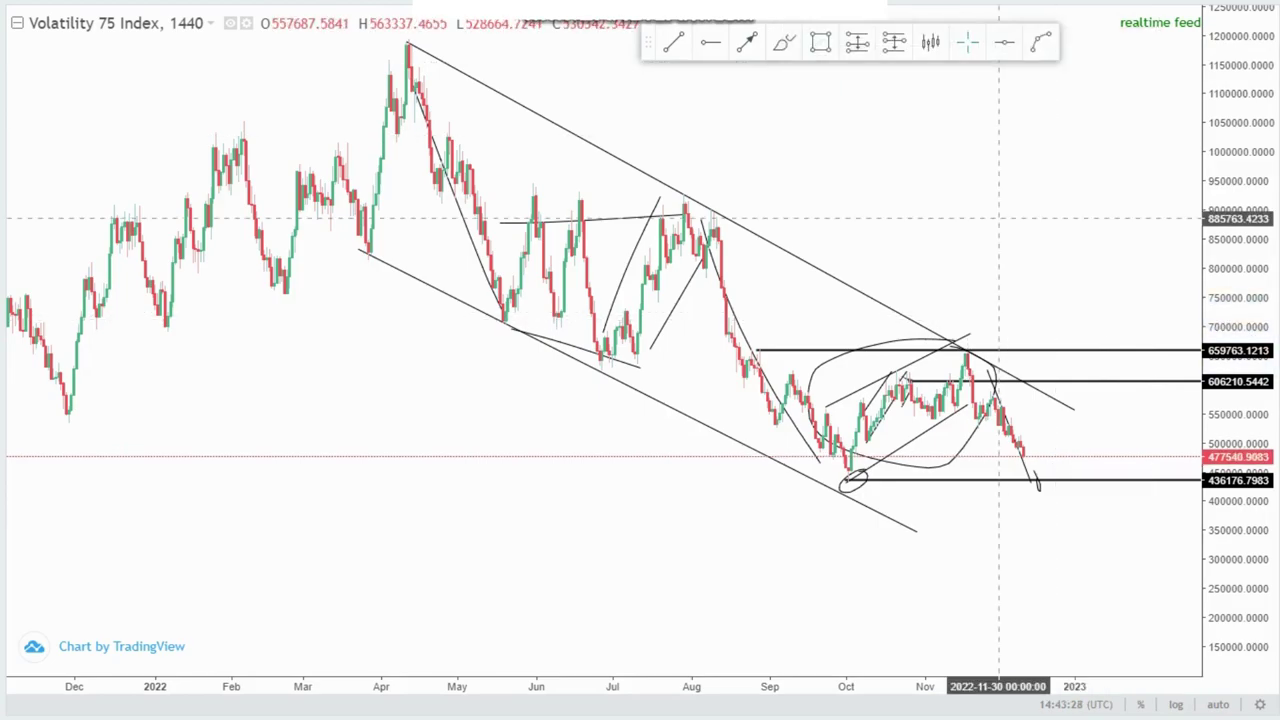
Step: Delete the brushed loop around the October–November correction, the latest drop line and the small mark at the 436176.7983 level
left_click(986, 413)
key("Delete")
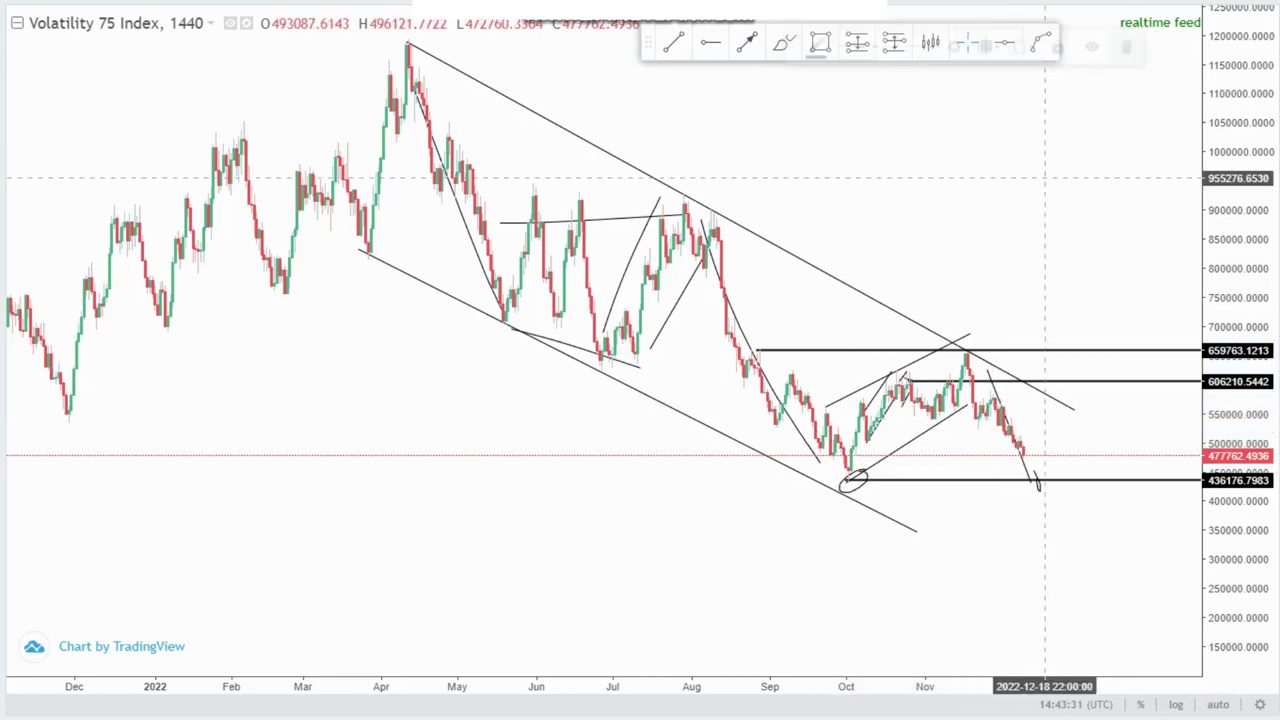
left_click(1020, 456)
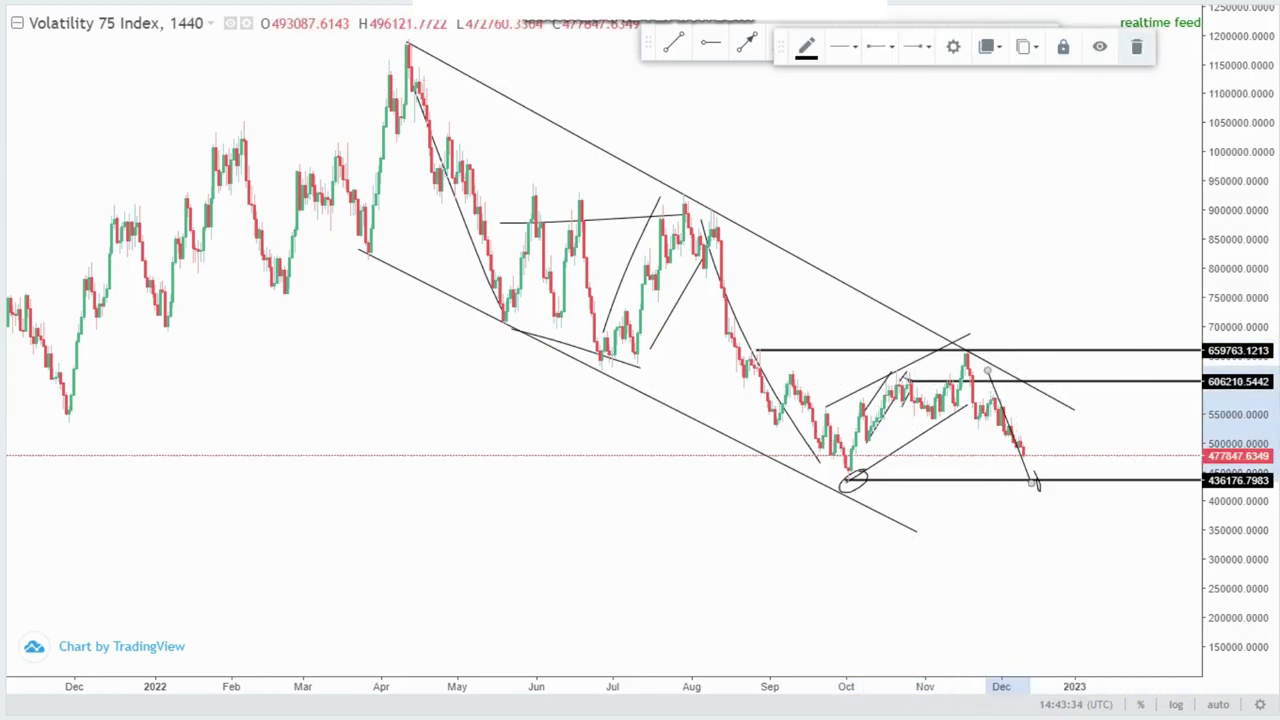
key("Delete")
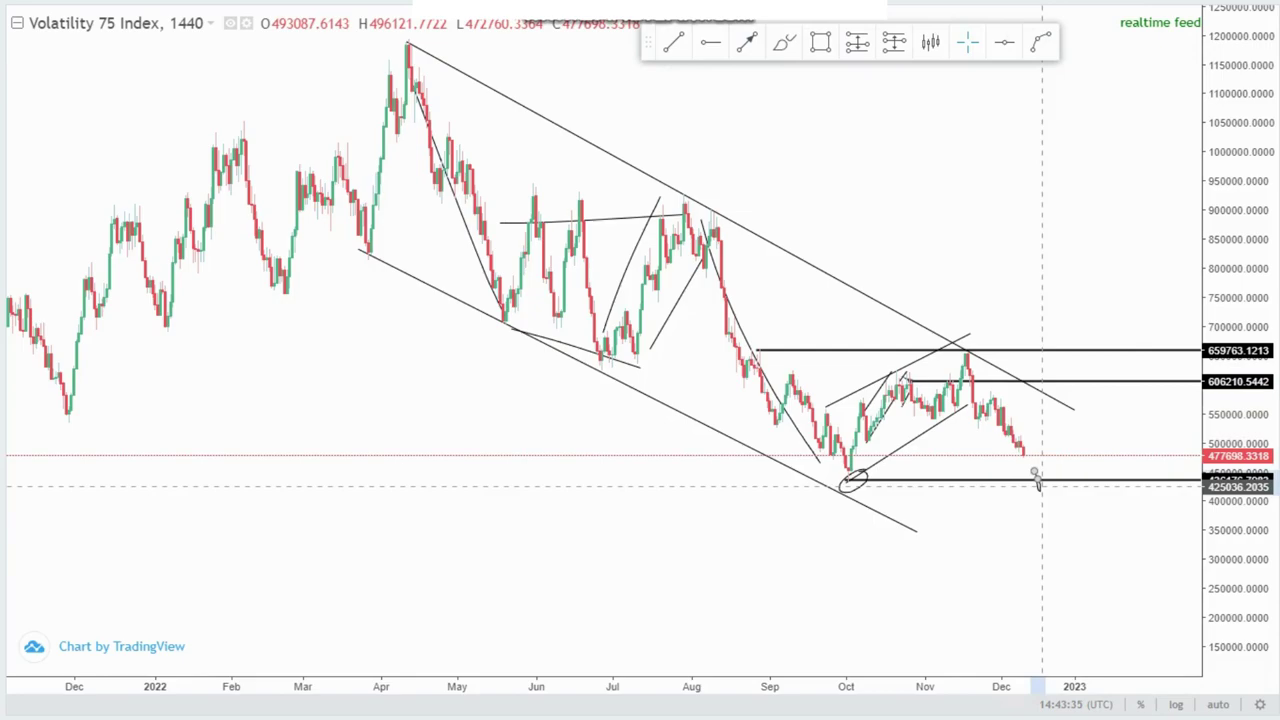
left_click(1037, 480)
left_click(1136, 47)
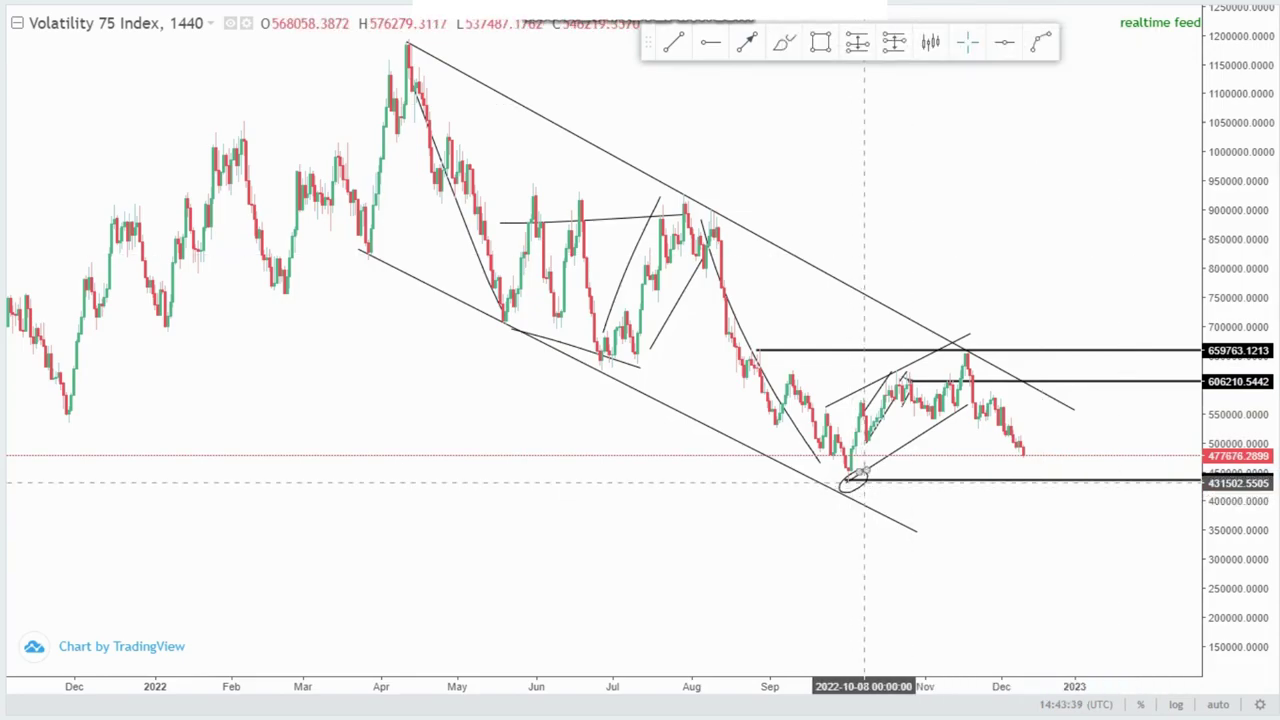
double_click(864, 483)
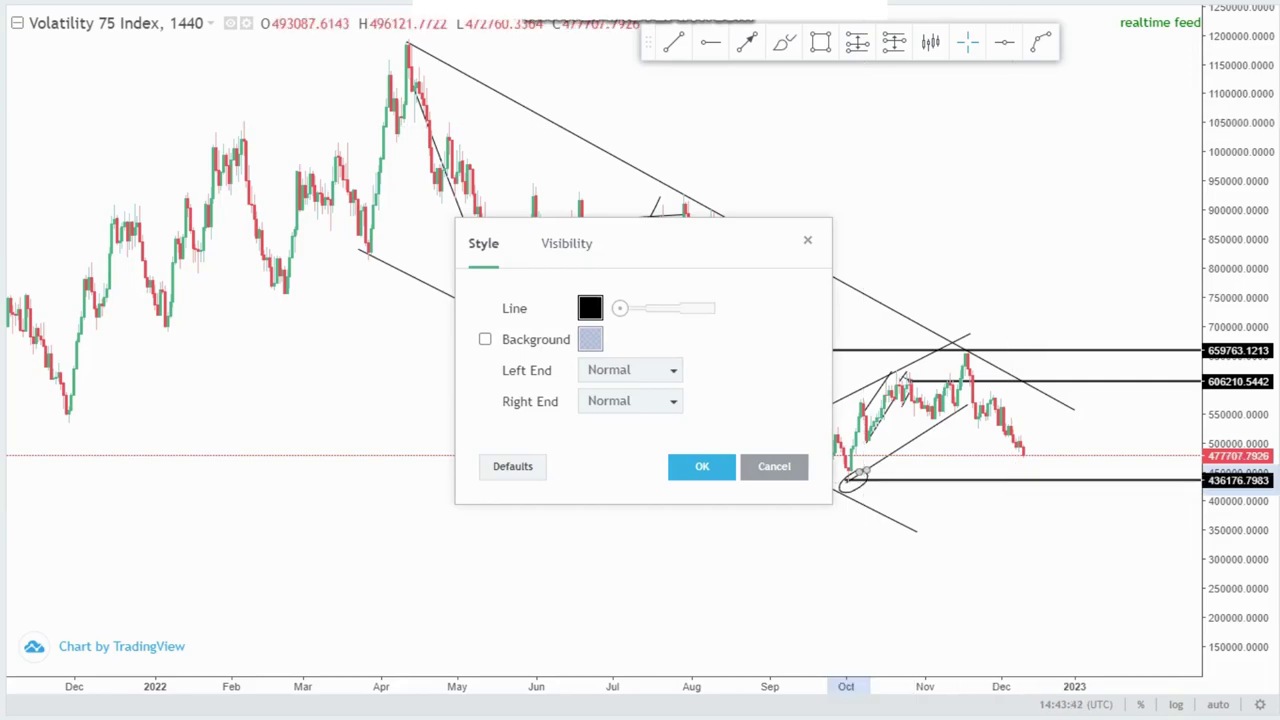
key("Escape")
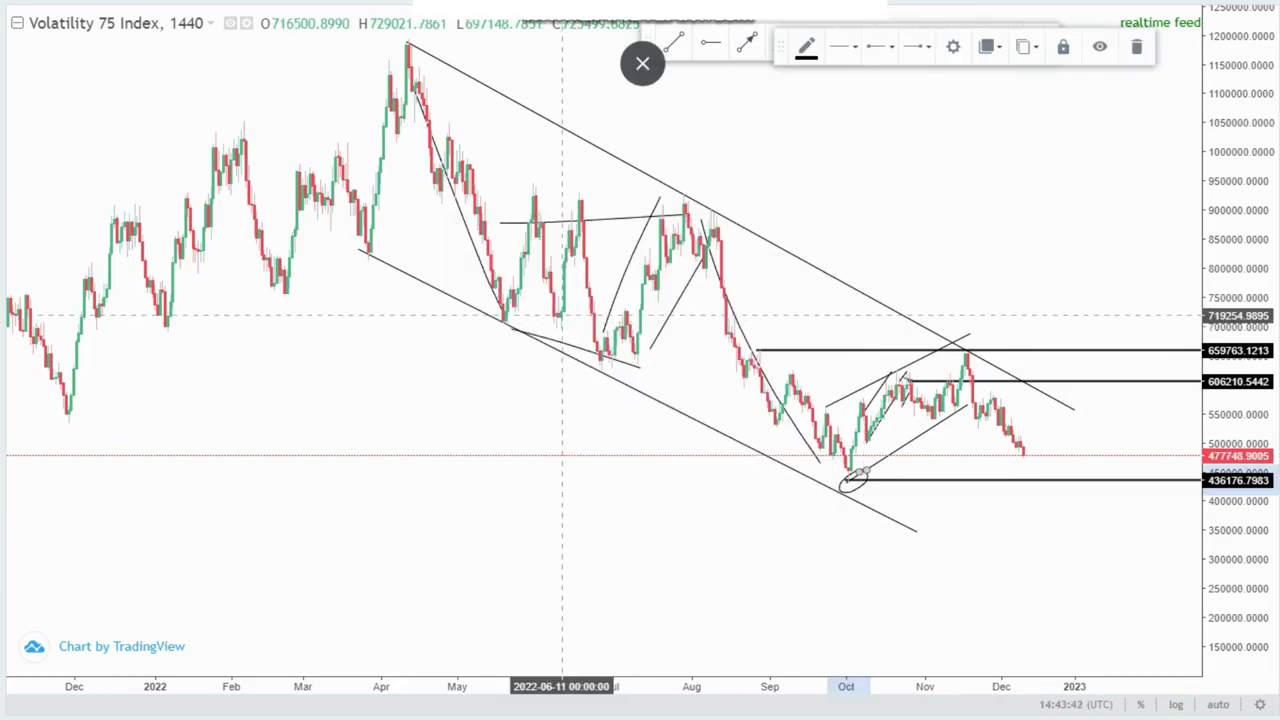
Step: Switch the chart to the 4-hour timeframe and return it to full screen
left_click(643, 62)
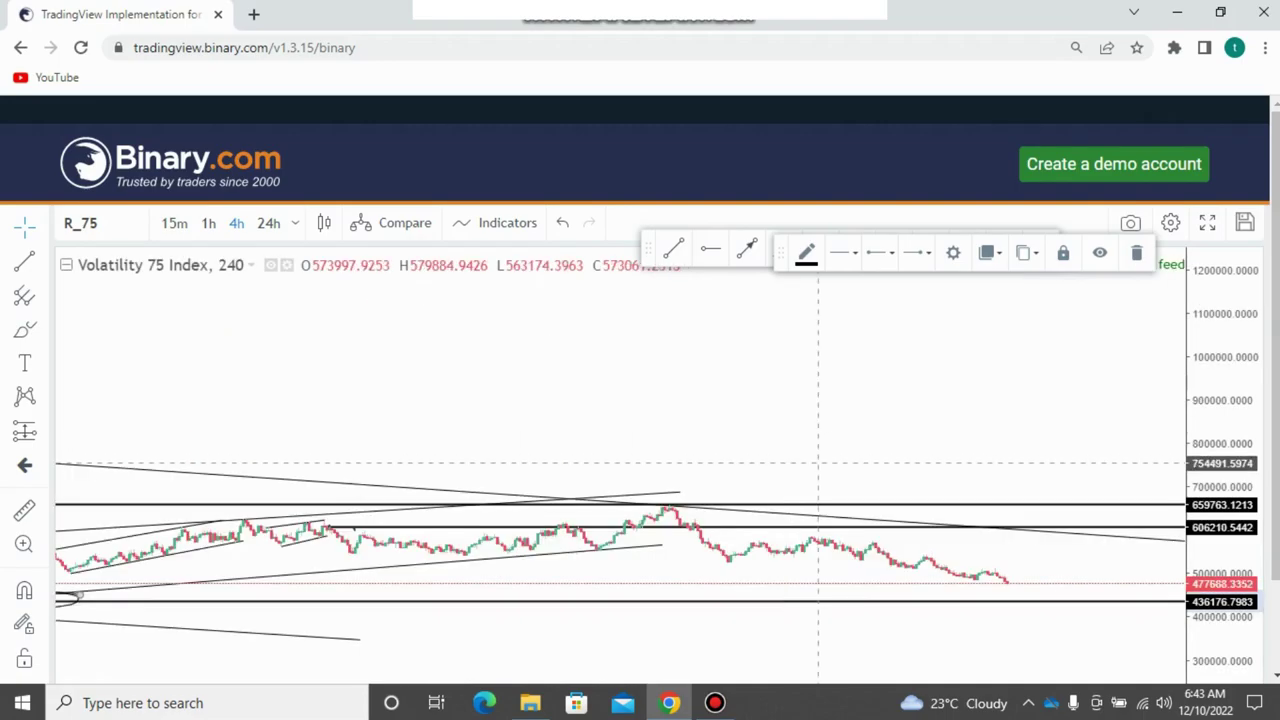
scroll(821, 461, "down", 5)
key("F11")
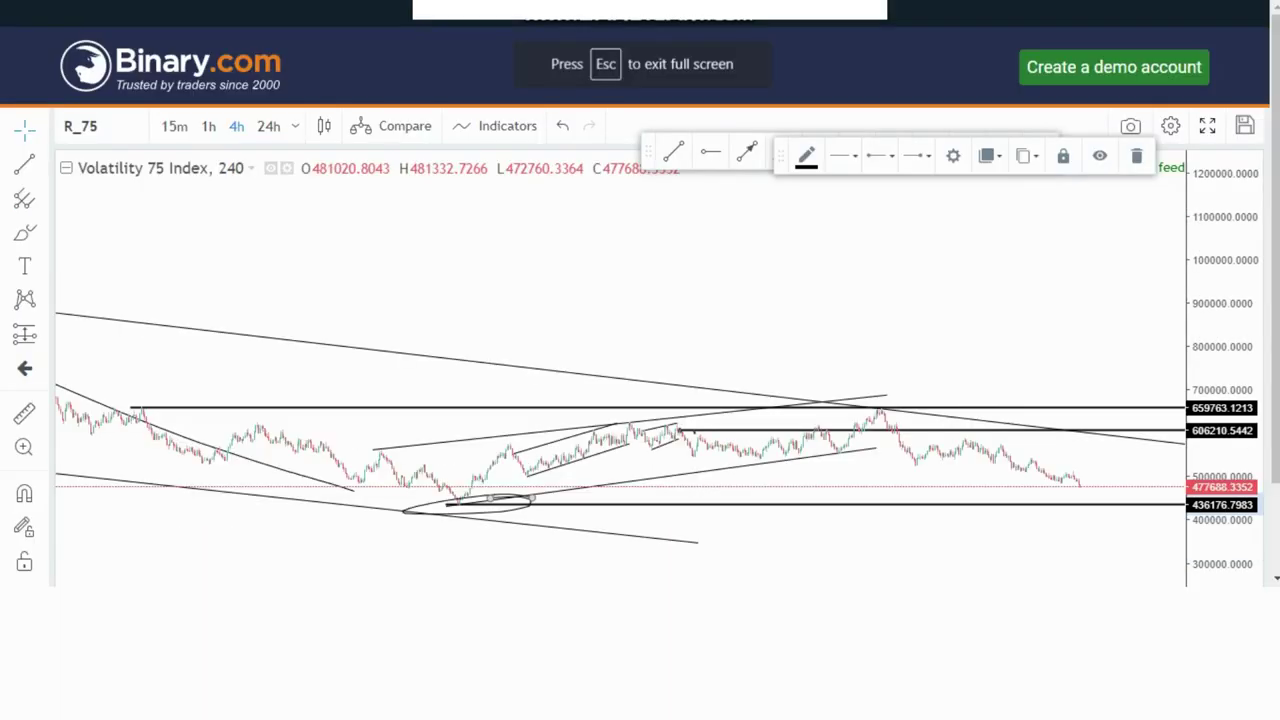
left_click(1207, 125)
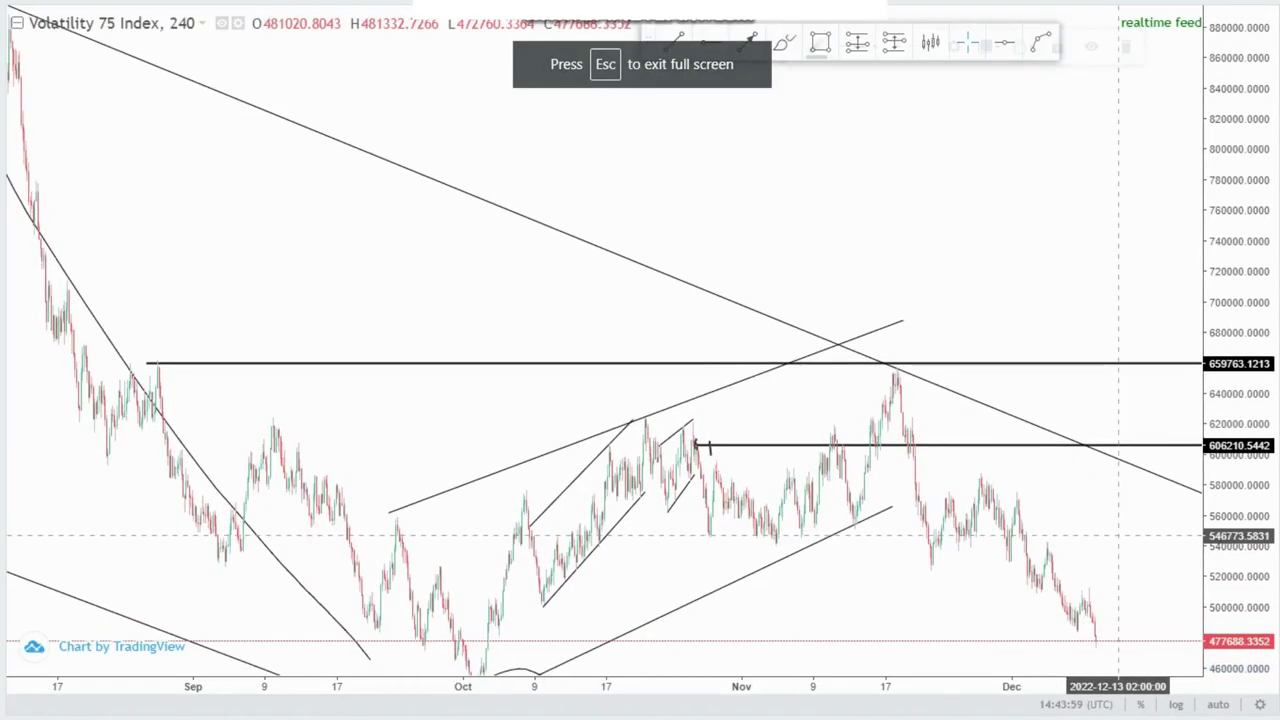
Step: Circle the start of the 659763.1213 resistance level and the mid-November peak with the brush
scroll(1118, 536, "up", 3)
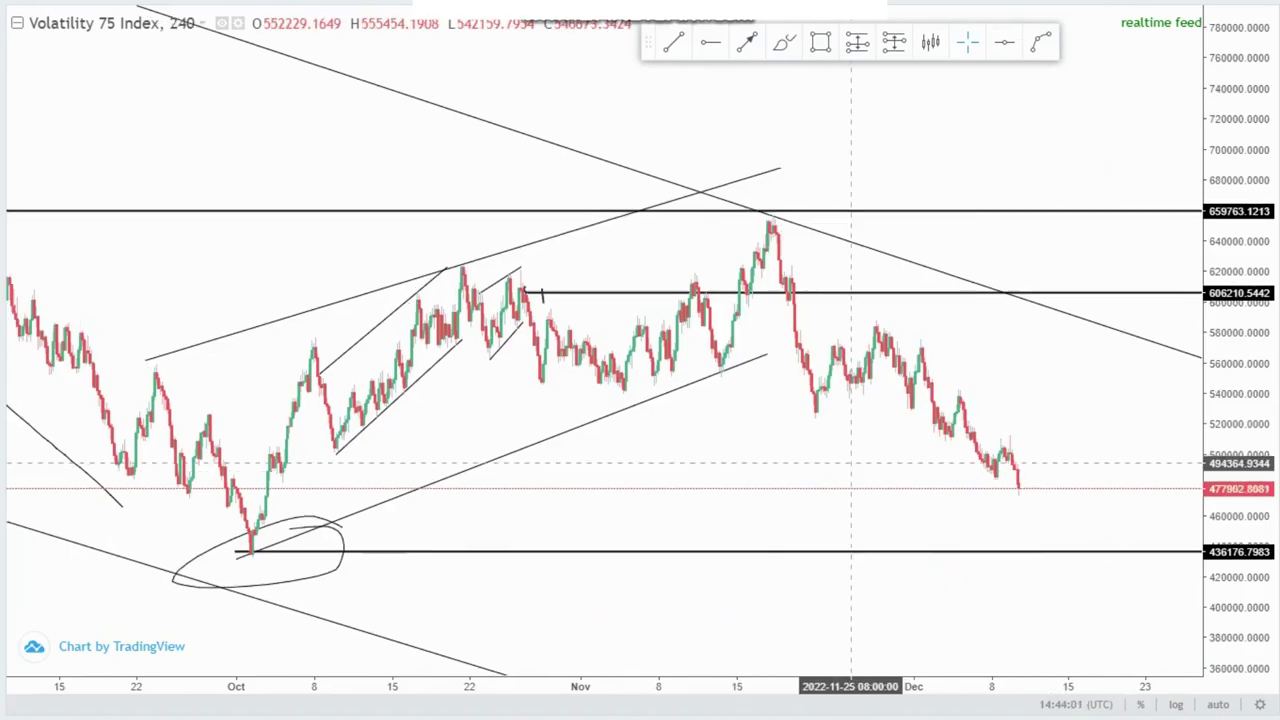
scroll(882, 372, "down", 3)
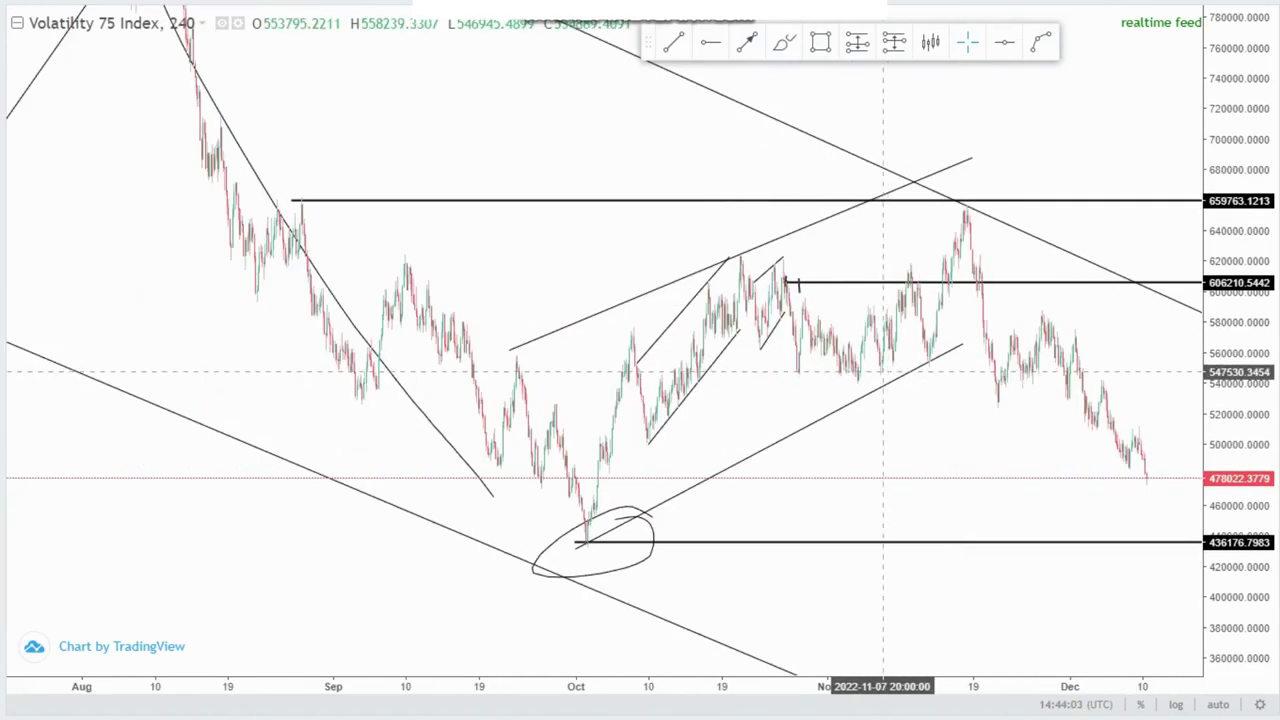
scroll(863, 306, "up", 3)
scroll(832, 99, "down", 2)
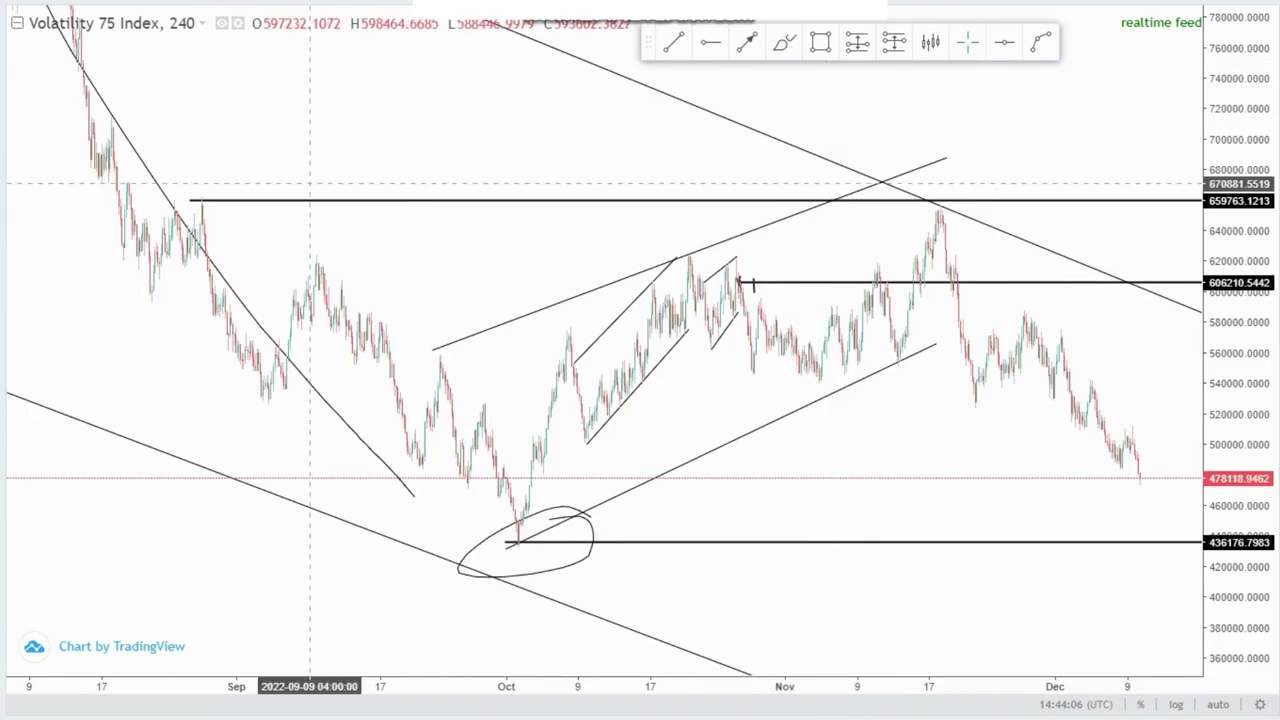
mouse_move(212, 186)
left_mouse_down()
mouse_move(186, 209)
mouse_move(191, 186)
left_mouse_up()
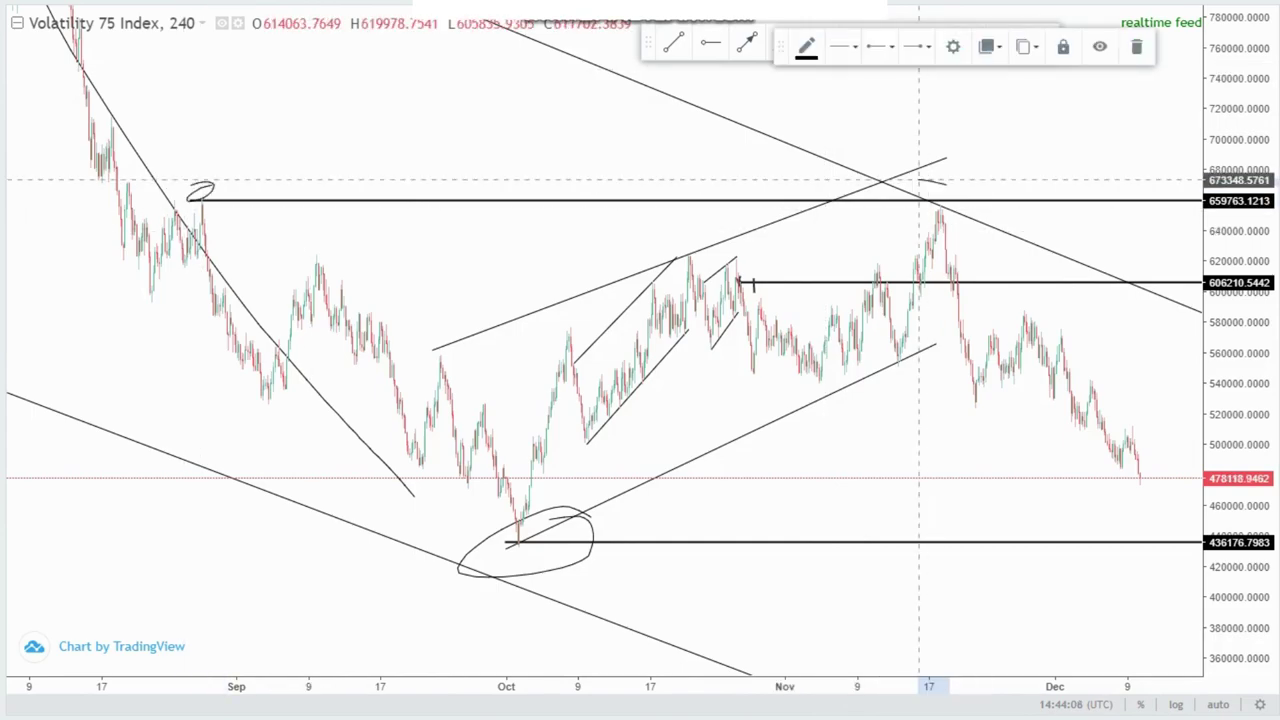
mouse_move(946, 184)
left_mouse_down()
mouse_move(952, 220)
mouse_move(958, 189)
left_mouse_up()
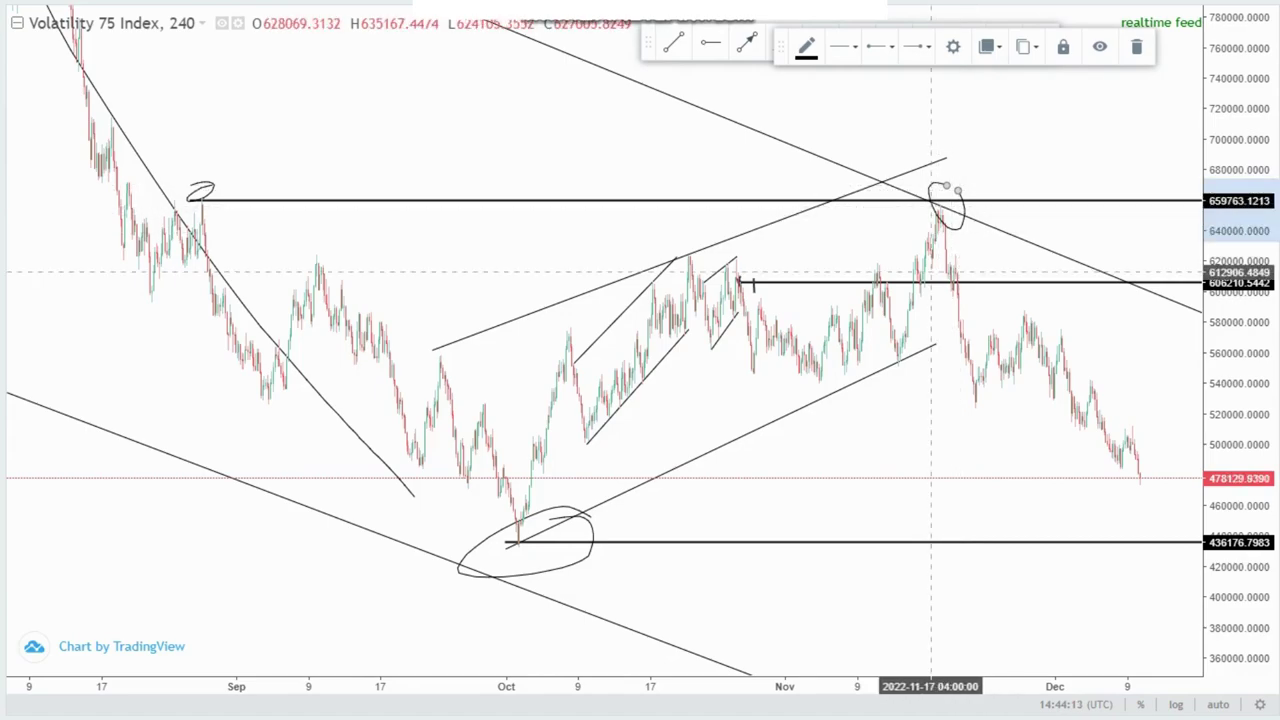
Step: Delete the brushed circle around the mid-November peak
scroll(931, 240, "up", 1)
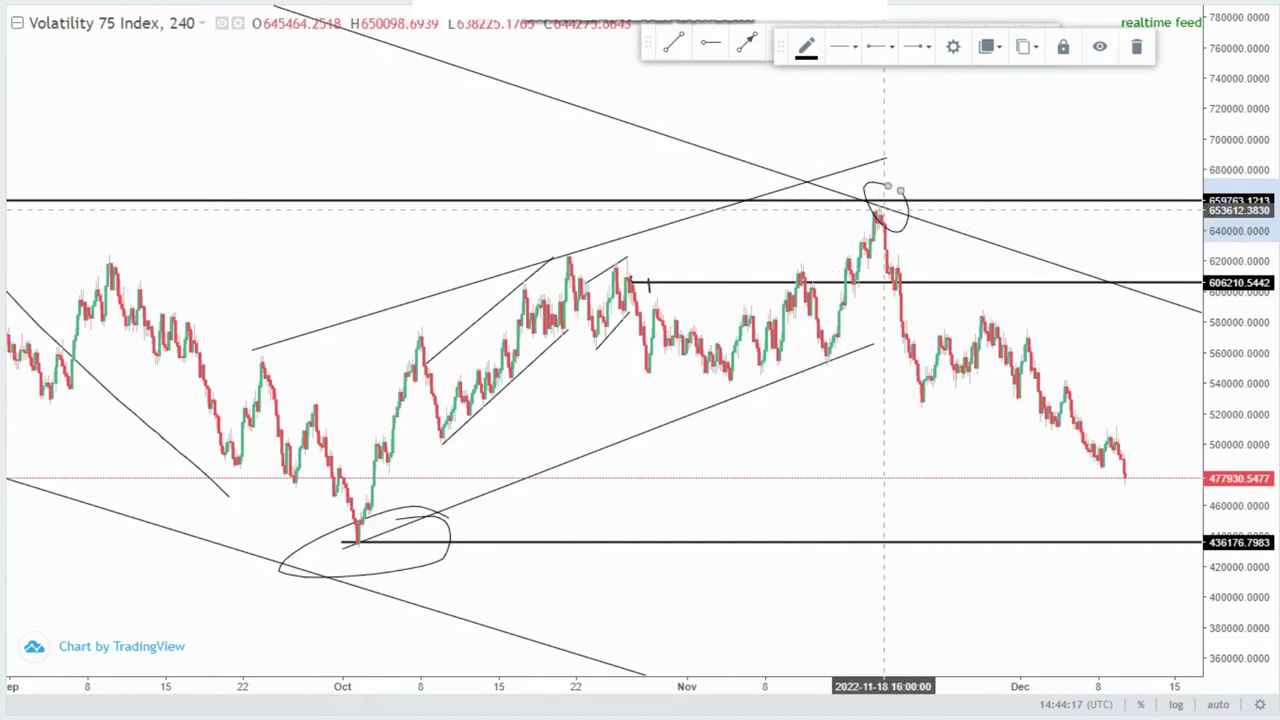
scroll(883, 205, "up", 2)
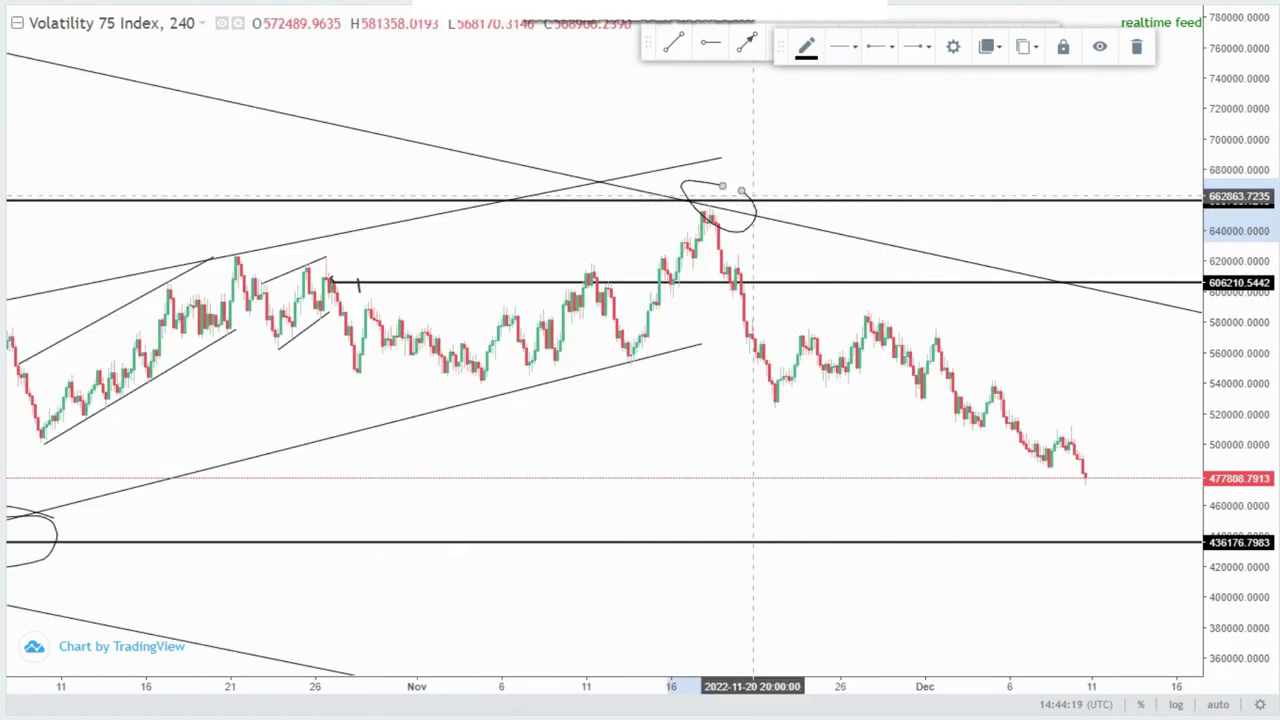
left_click(1136, 46)
Step: Draw a trend line beneath the final mid-November rise, from about 594380 on 16 November to about 641770 on 19 November
scroll(907, 405, "up", 2)
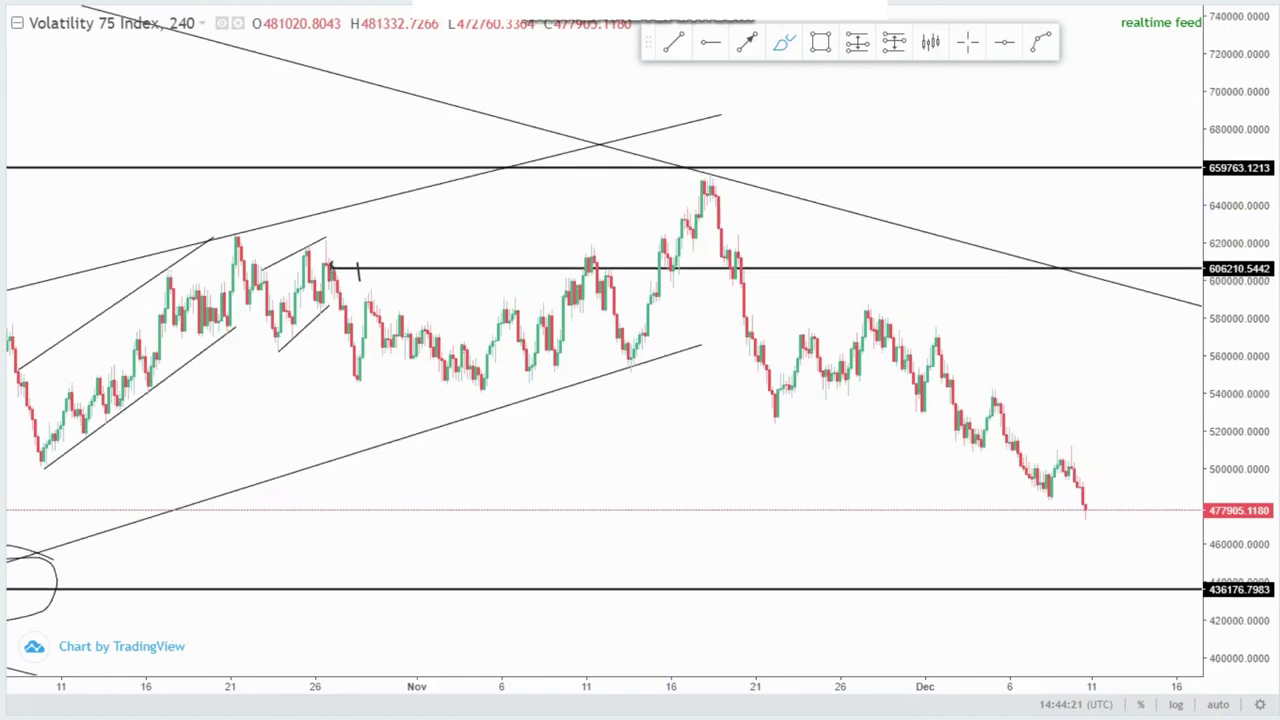
left_click(673, 42)
left_click(610, 290)
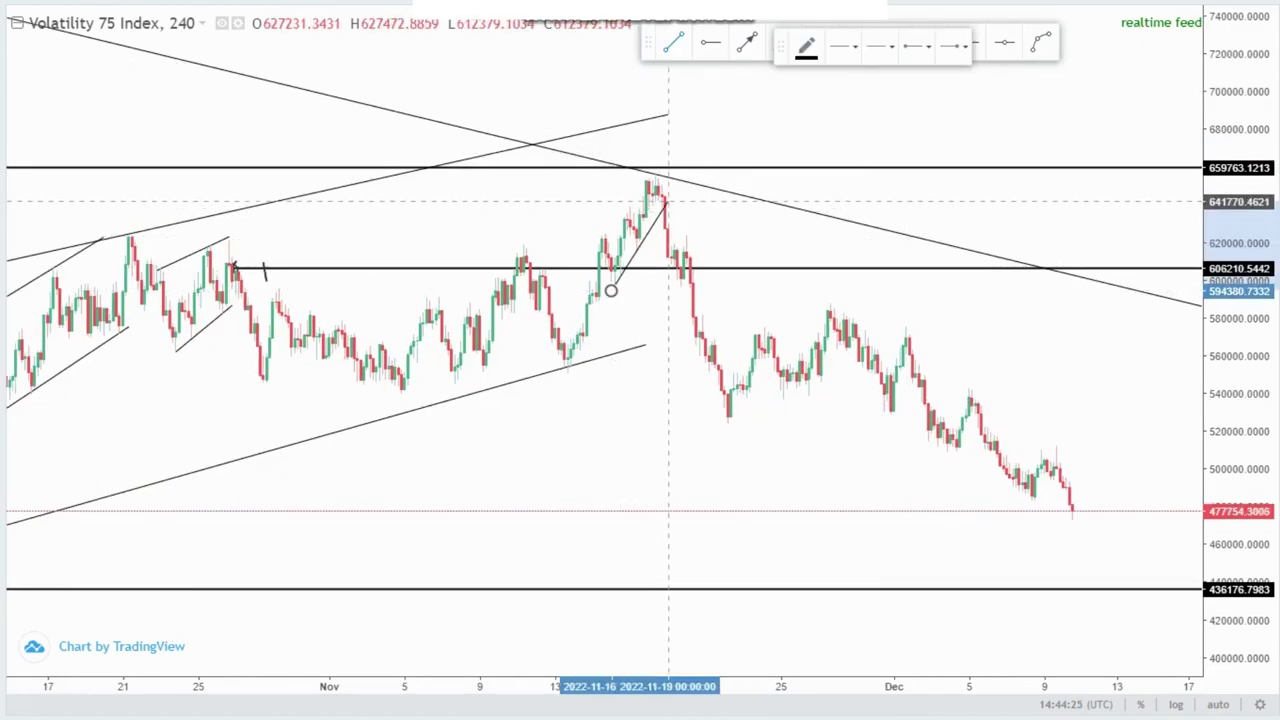
left_click(667, 201)
left_click(606, 300)
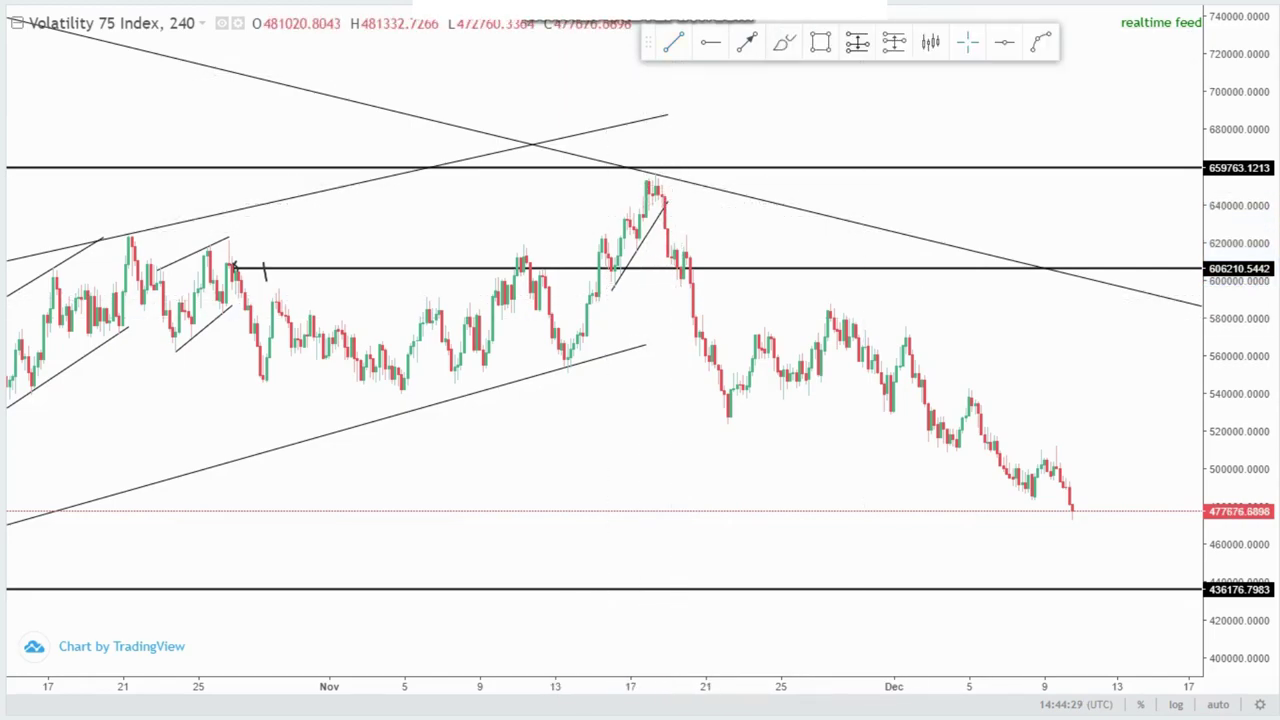
Step: Place a short position after the mid-November peak with entry at 628301.8023 and its stop at 664218.2284, above the resistance level
left_click(894, 42)
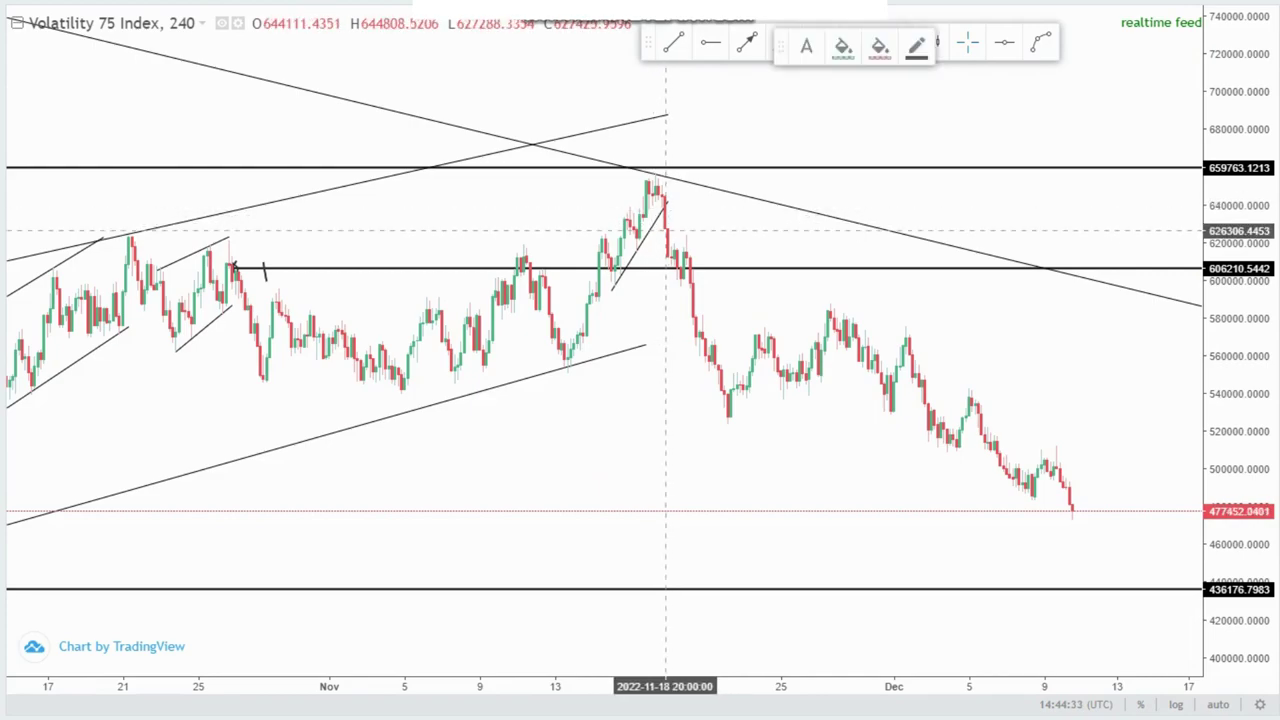
left_click(665, 227)
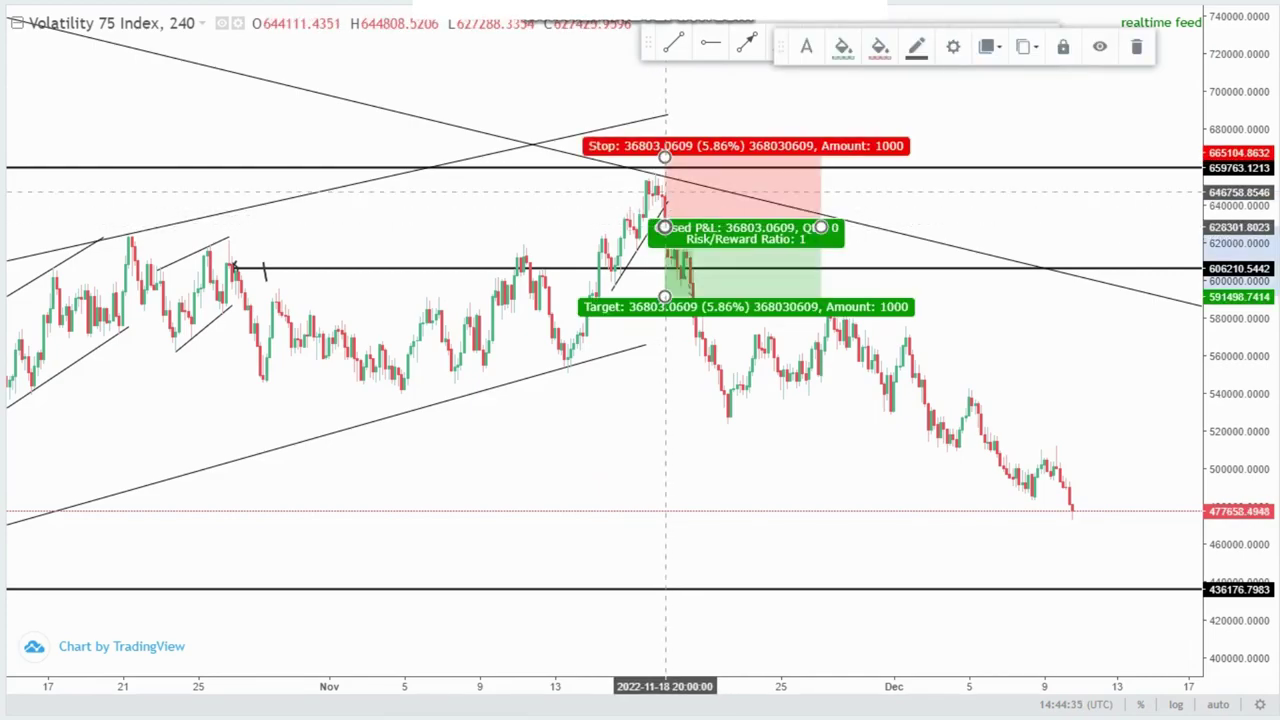
left_click_drag(665, 157, 672, 159)
left_click(635, 268)
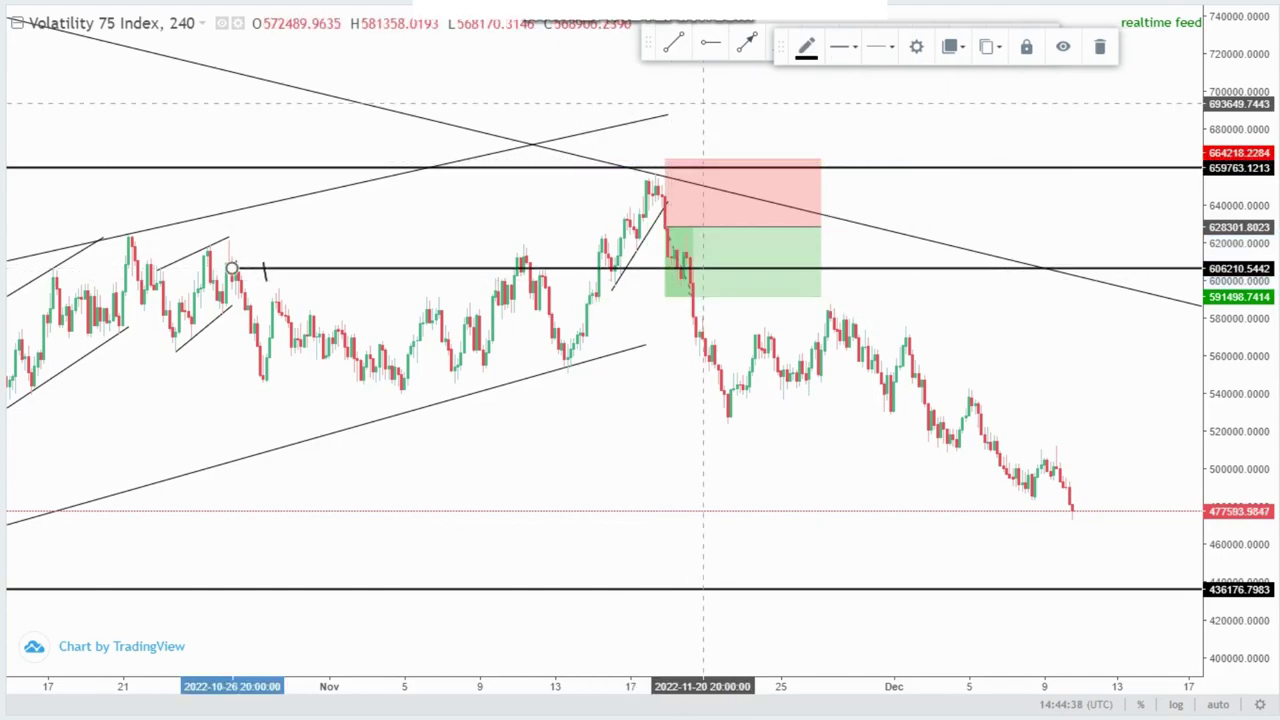
left_click(671, 210)
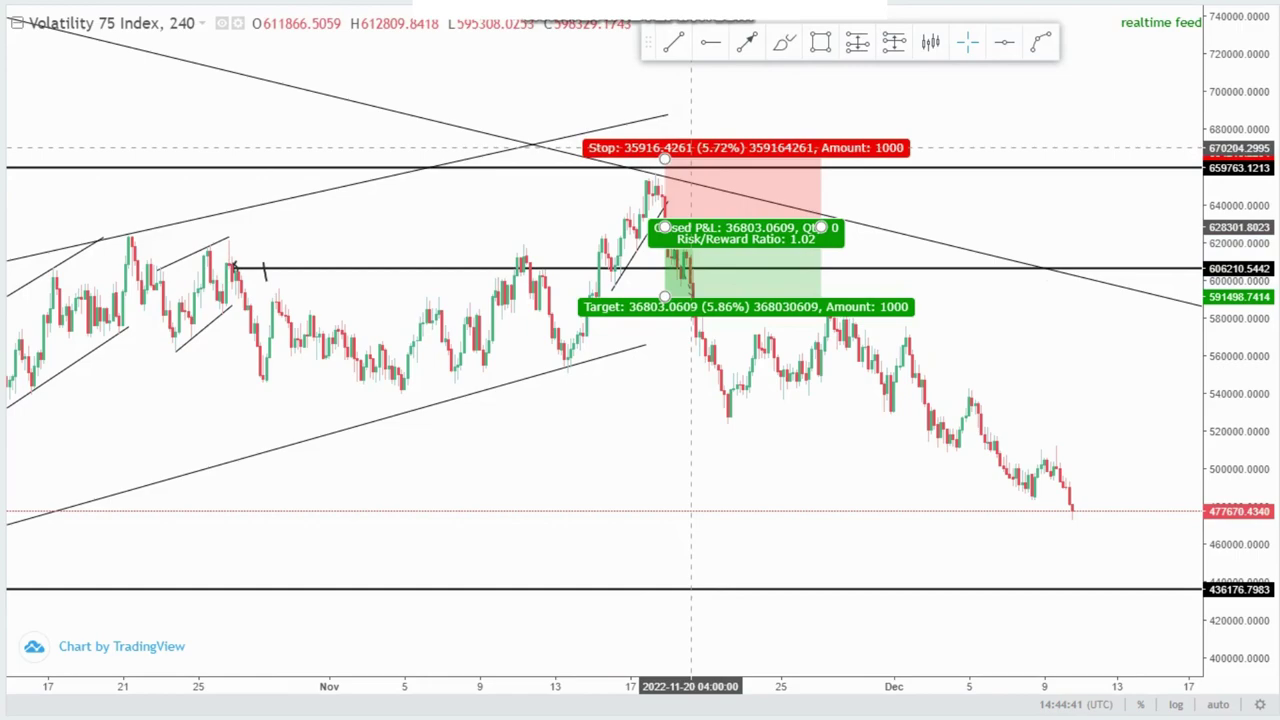
left_click(663, 222)
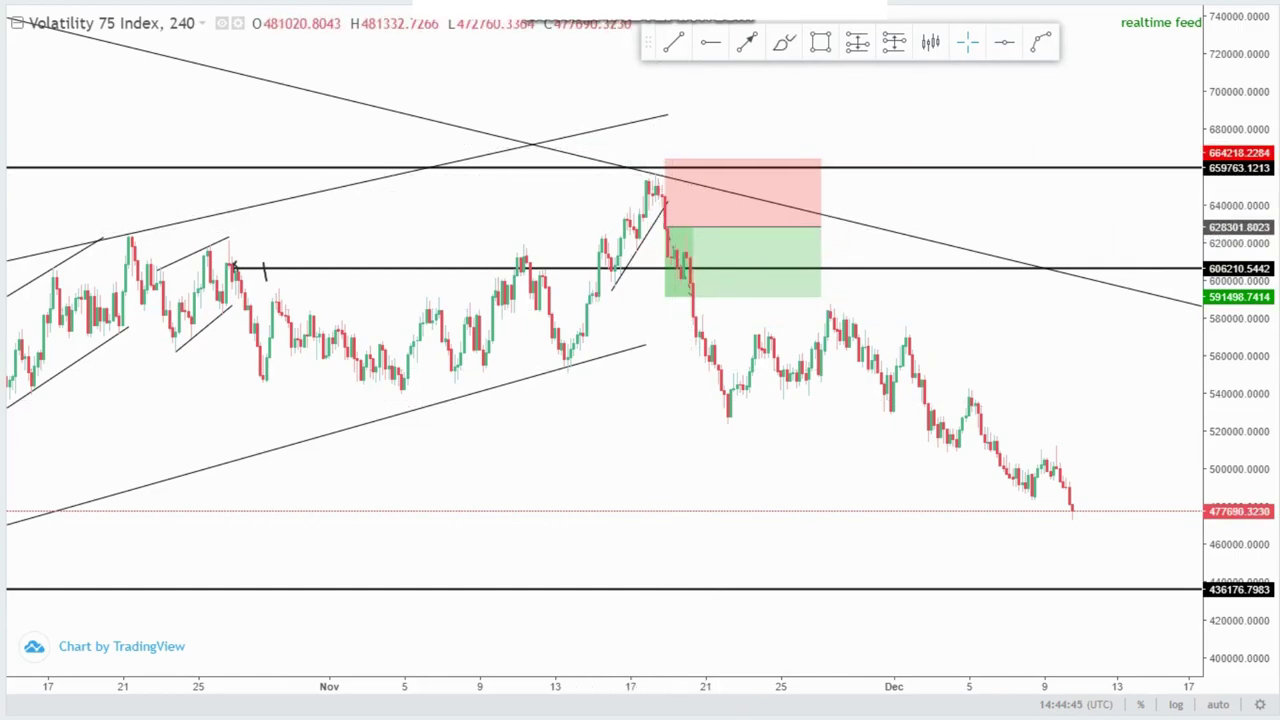
Step: Brush a line across the highs of the final mid-November rise up to the 659763.1213 resistance level
left_click(674, 42)
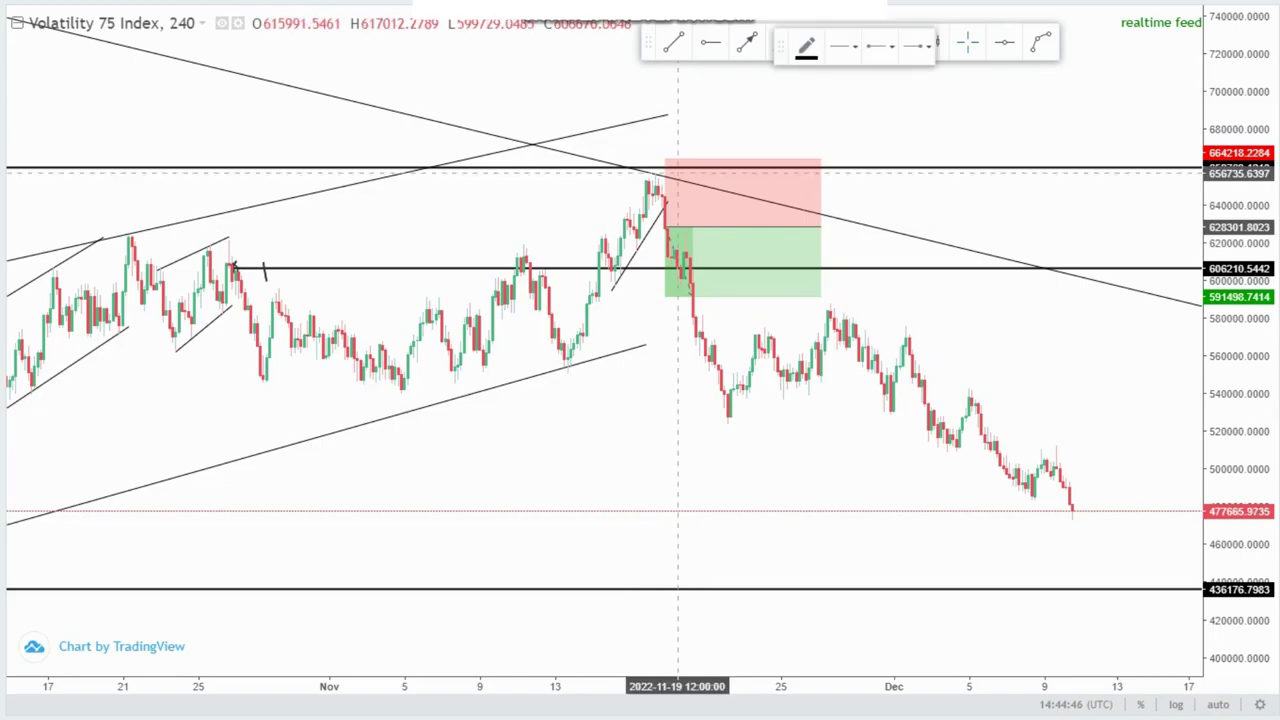
left_click(601, 236)
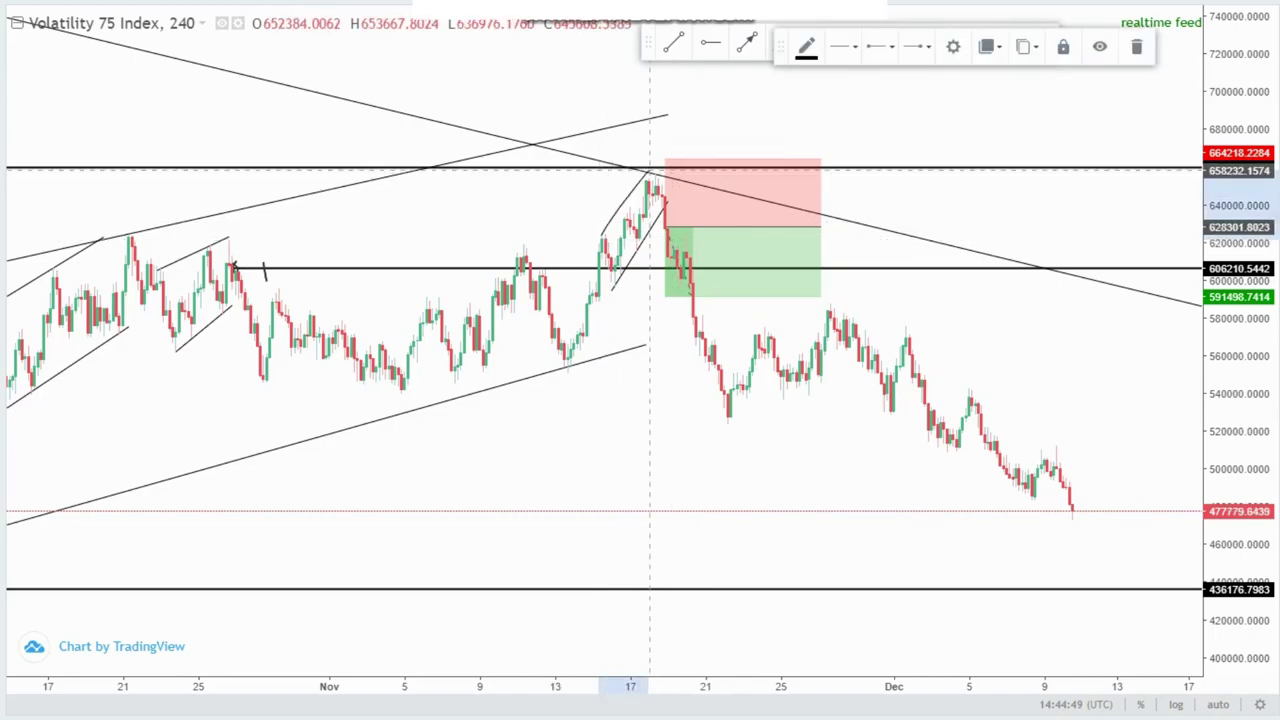
Step: Delete the brushed line across the highs of the final mid-November rise
left_click(650, 171)
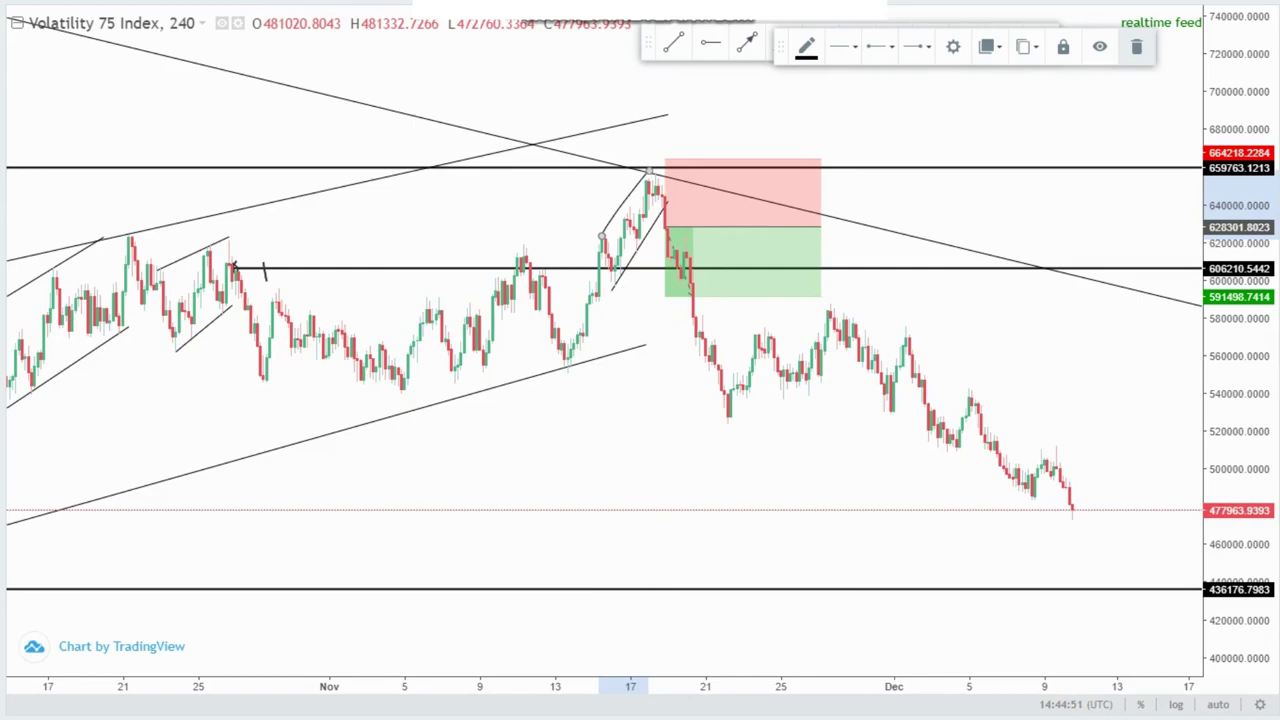
left_click(1136, 47)
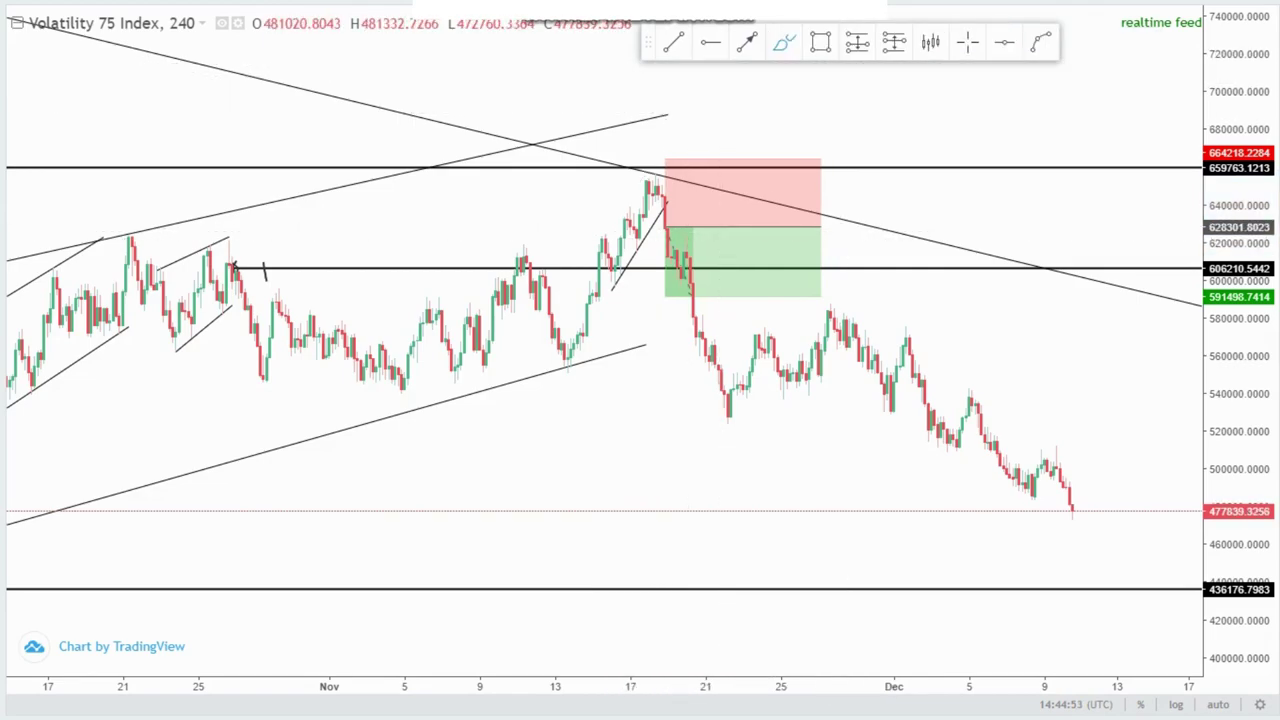
Step: Extend the short position's target down to 479148.8660, close to the current price
left_click(665, 297)
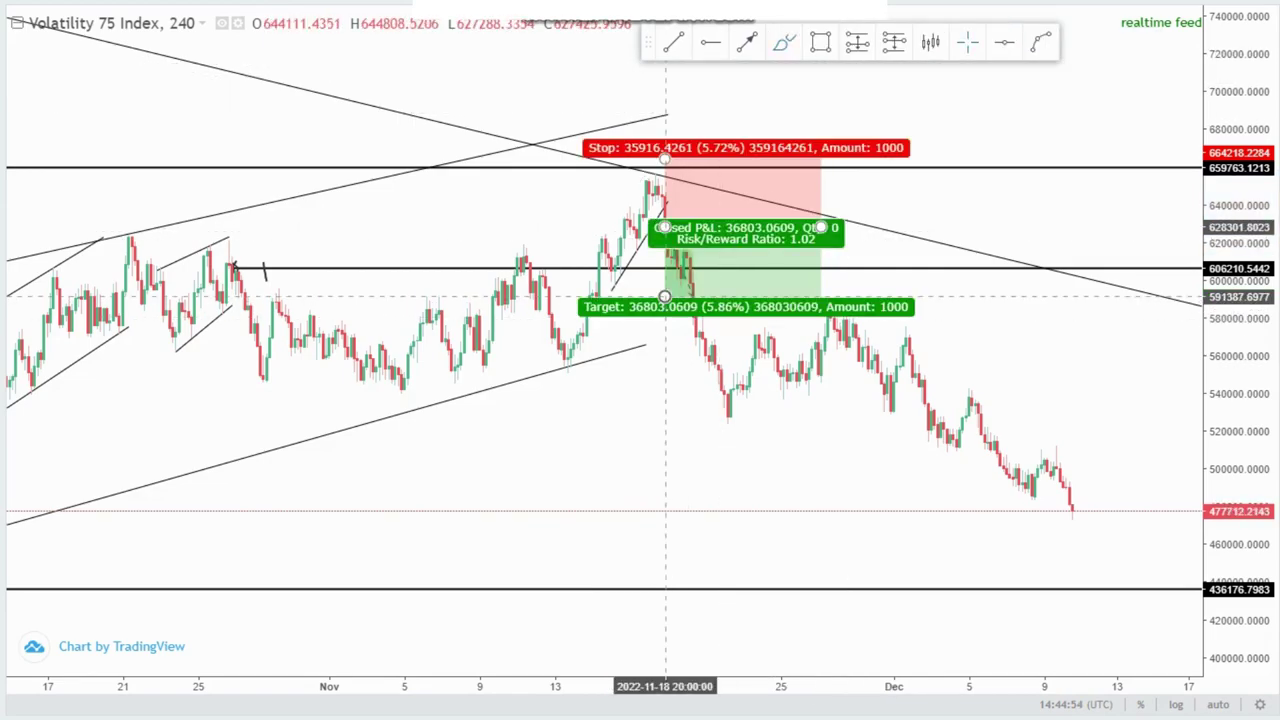
left_click_drag(665, 297, 719, 509)
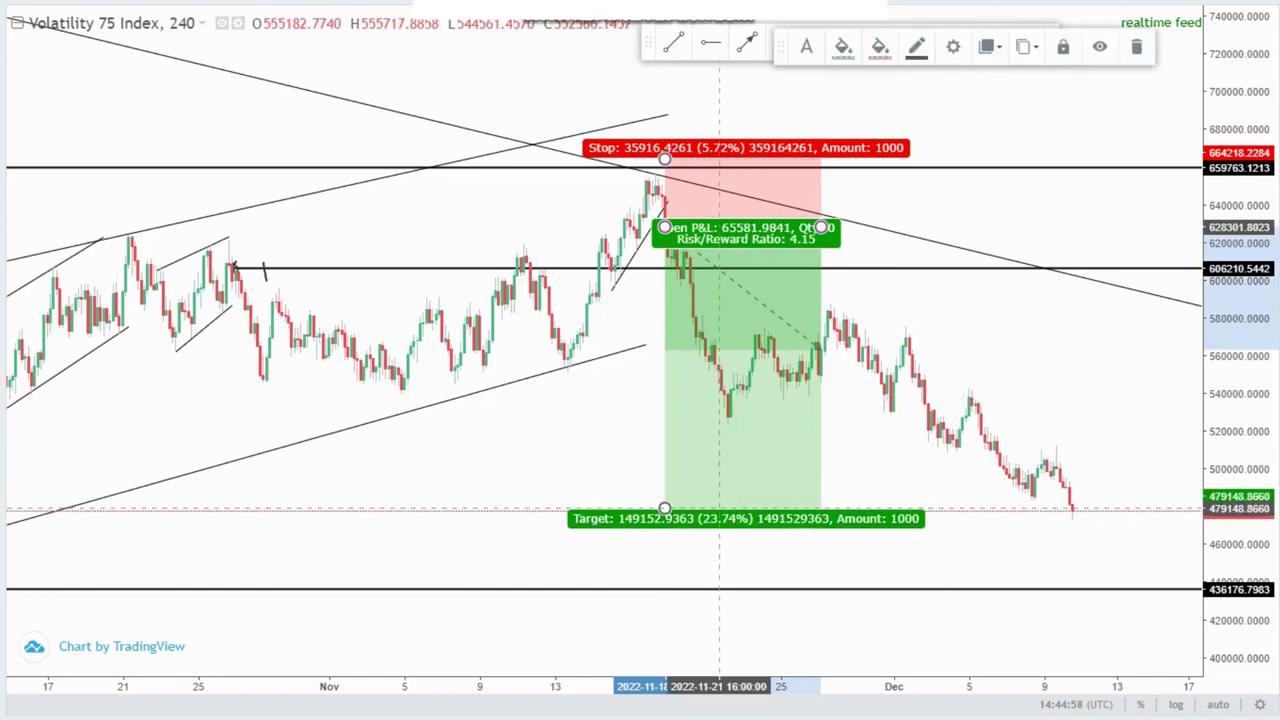
left_click(725, 548)
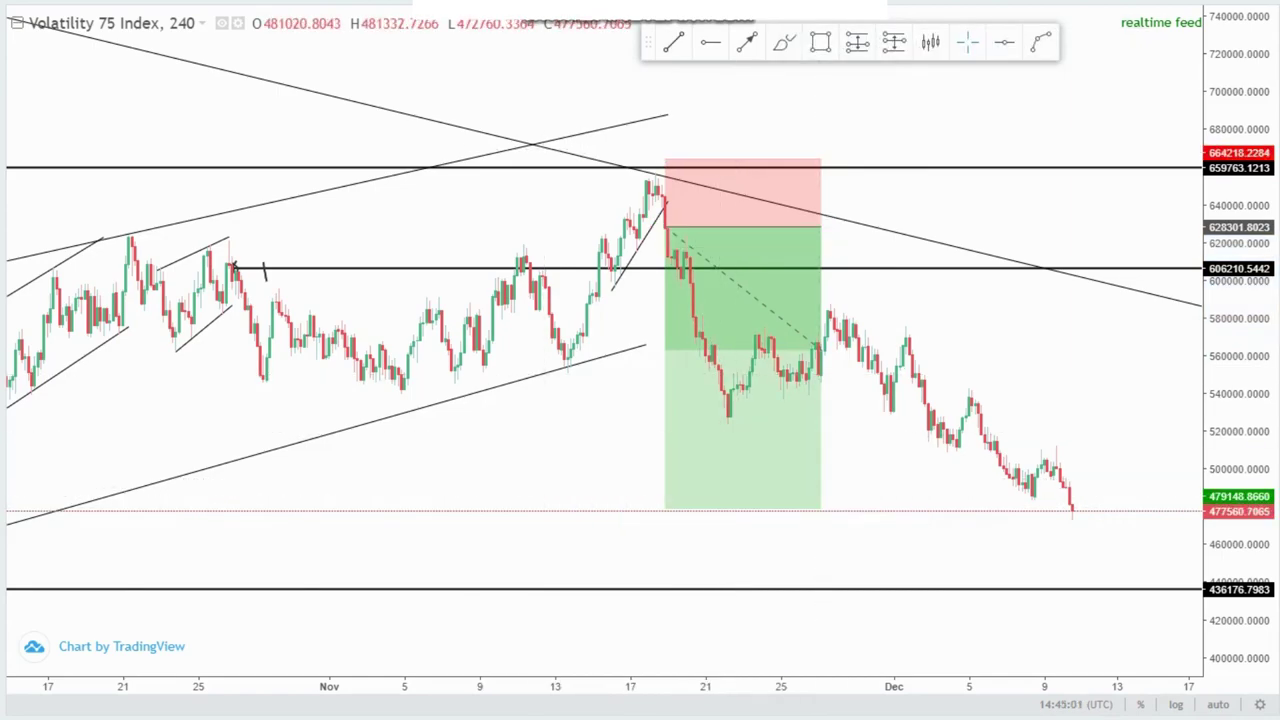
Step: Draw rising trend lines above and below the late-November pullback, from about 567443 to 589000 and from about 522049 to 547500
key("alt+t")
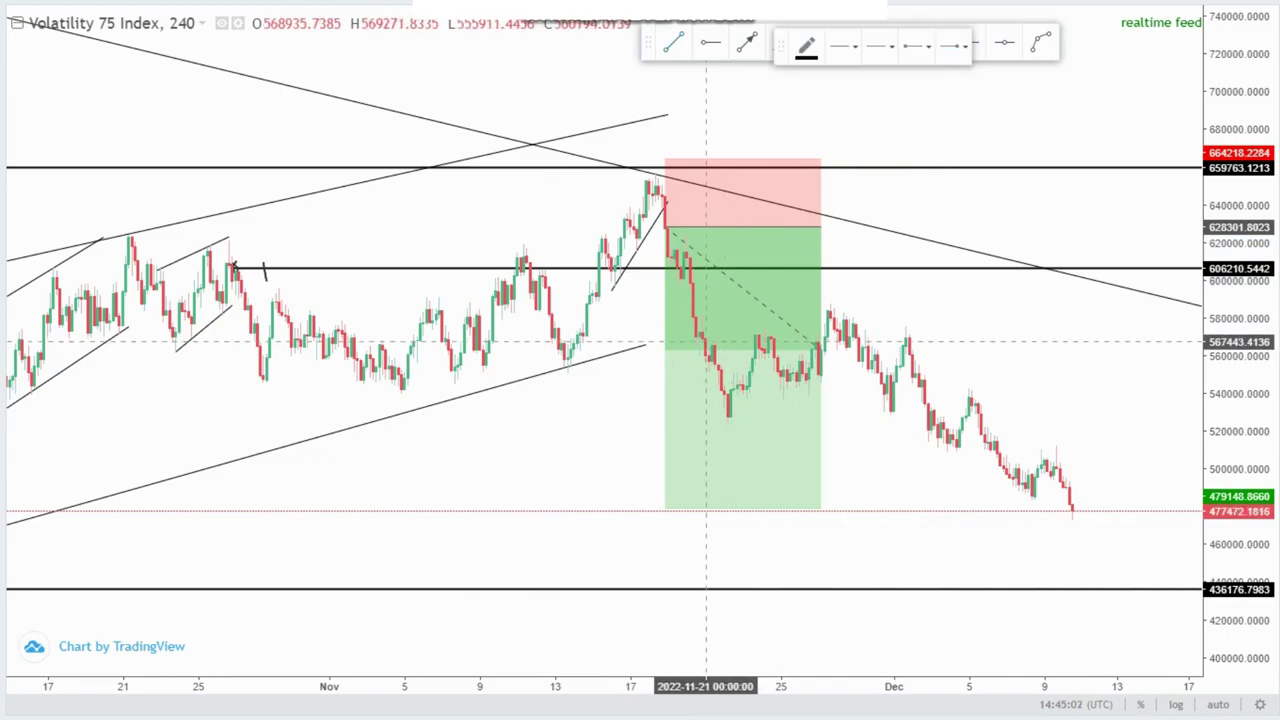
left_click(706, 342)
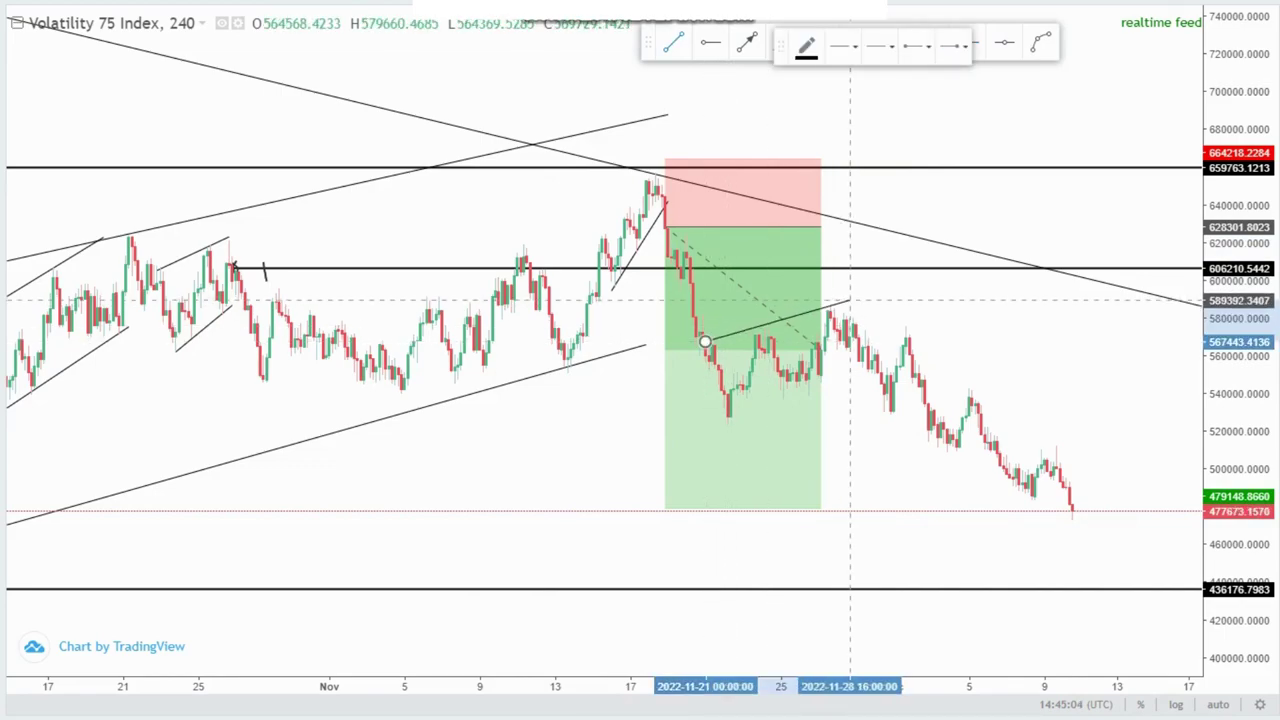
left_click(840, 300)
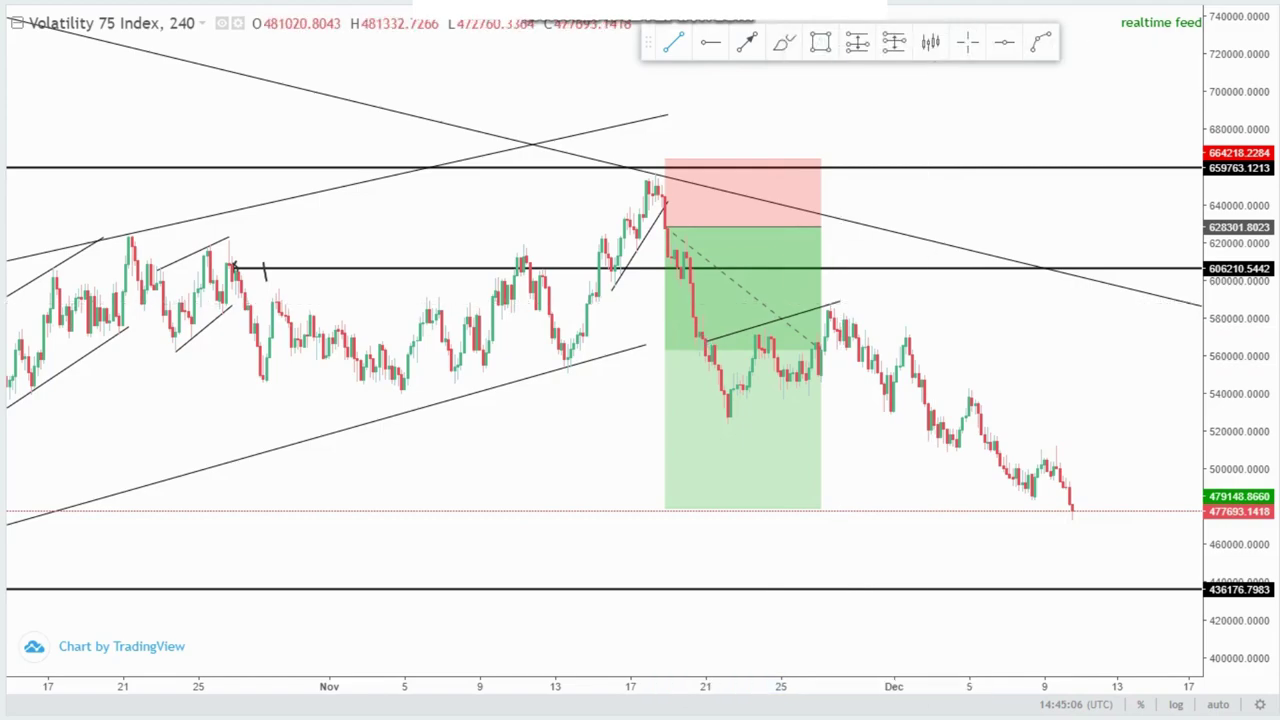
left_click(728, 427)
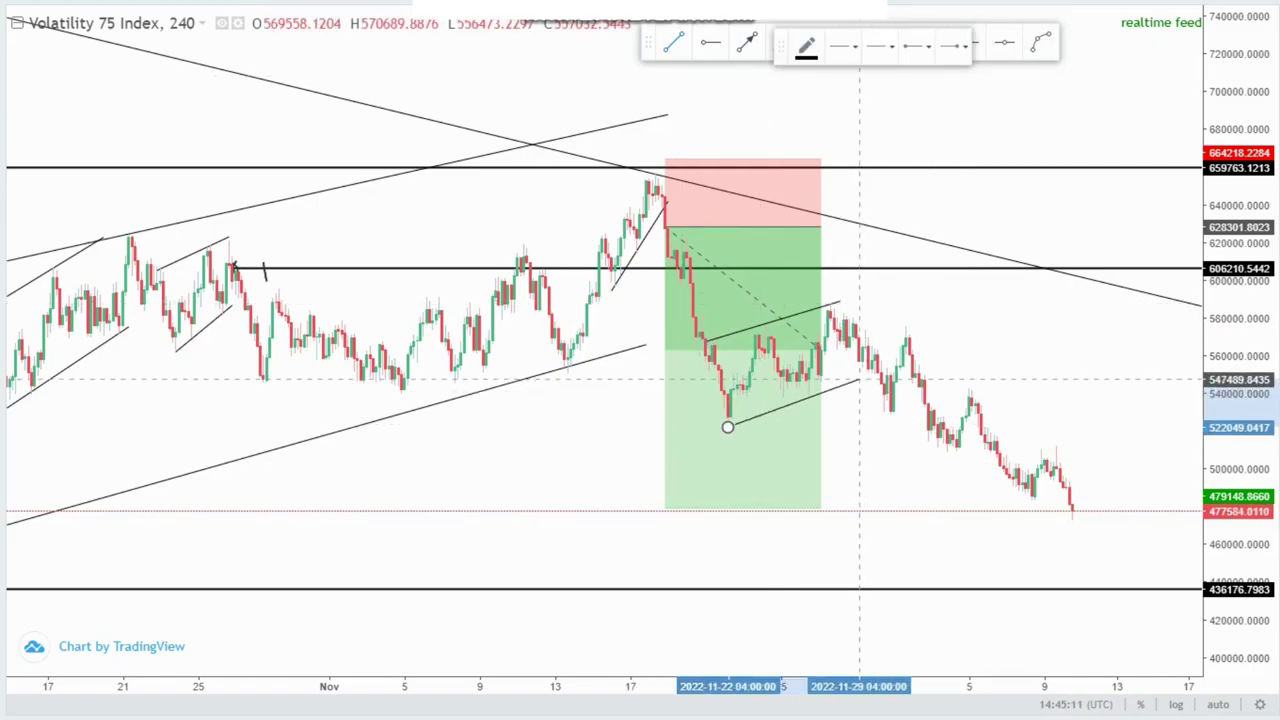
left_click(853, 379)
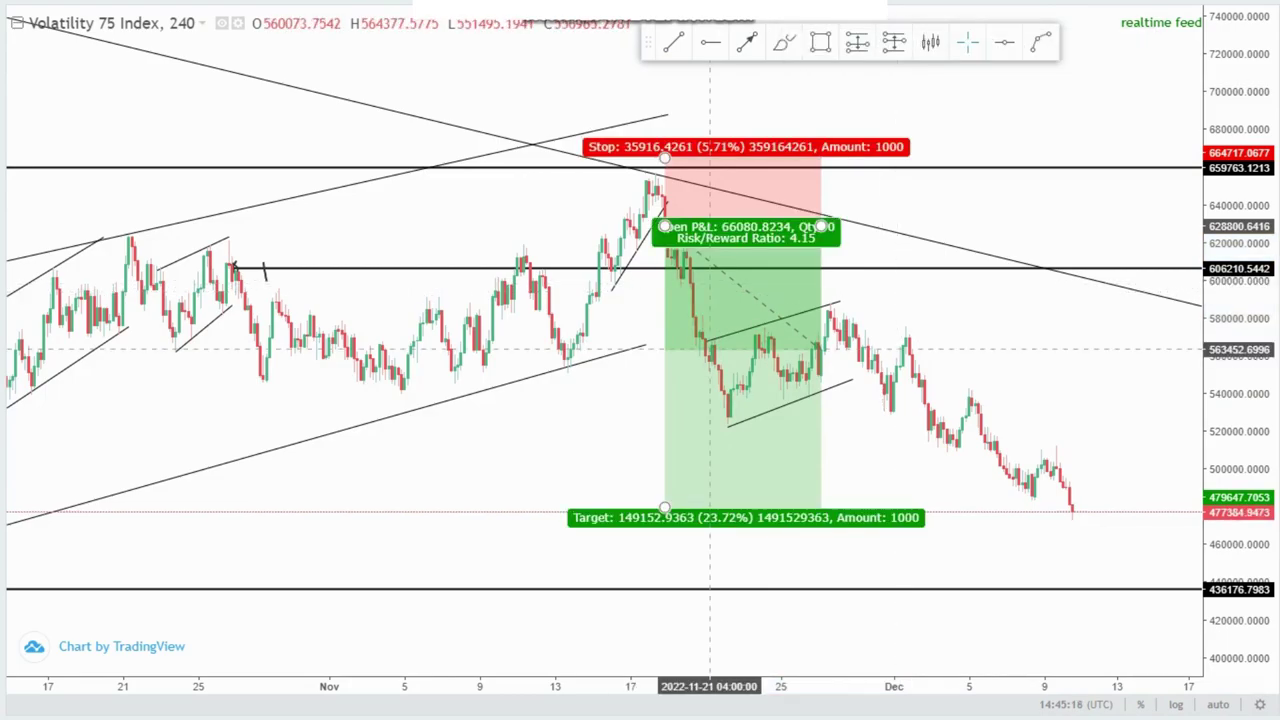
Step: Brush marks around the three places where price meets the upper trend line of the late-November pullback
left_click(784, 42)
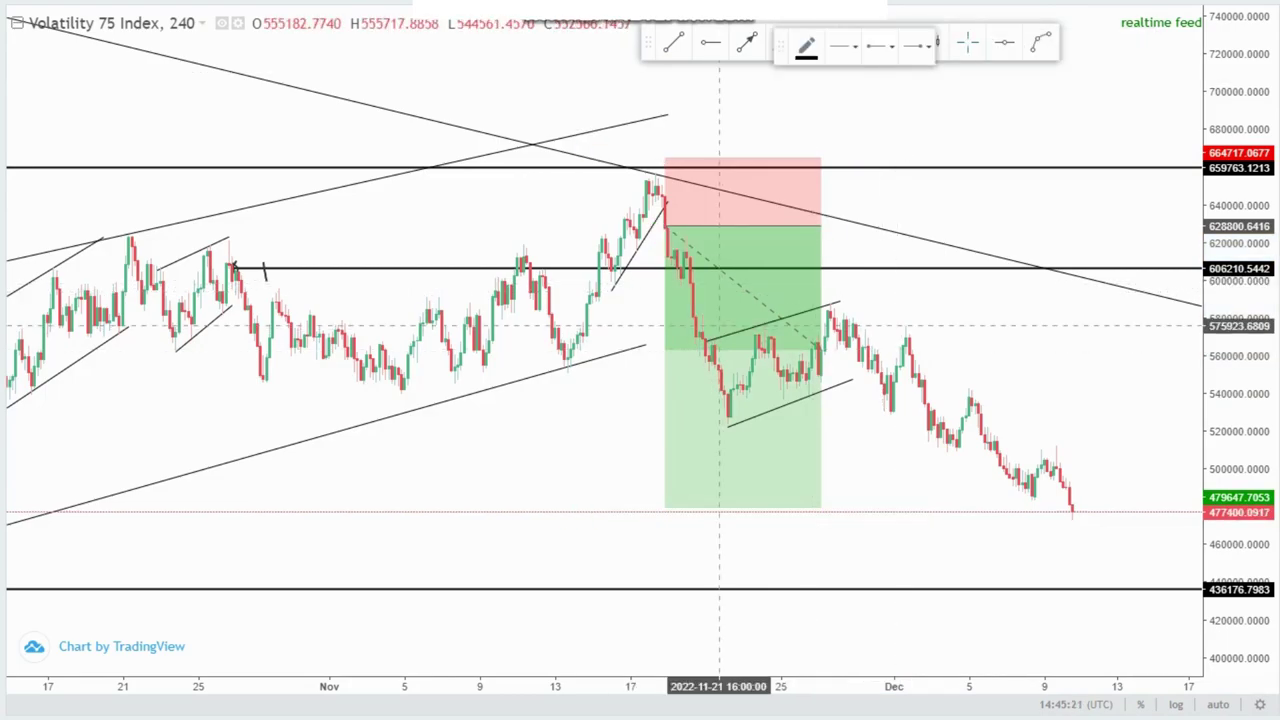
left_click_drag(715, 323, 779, 320)
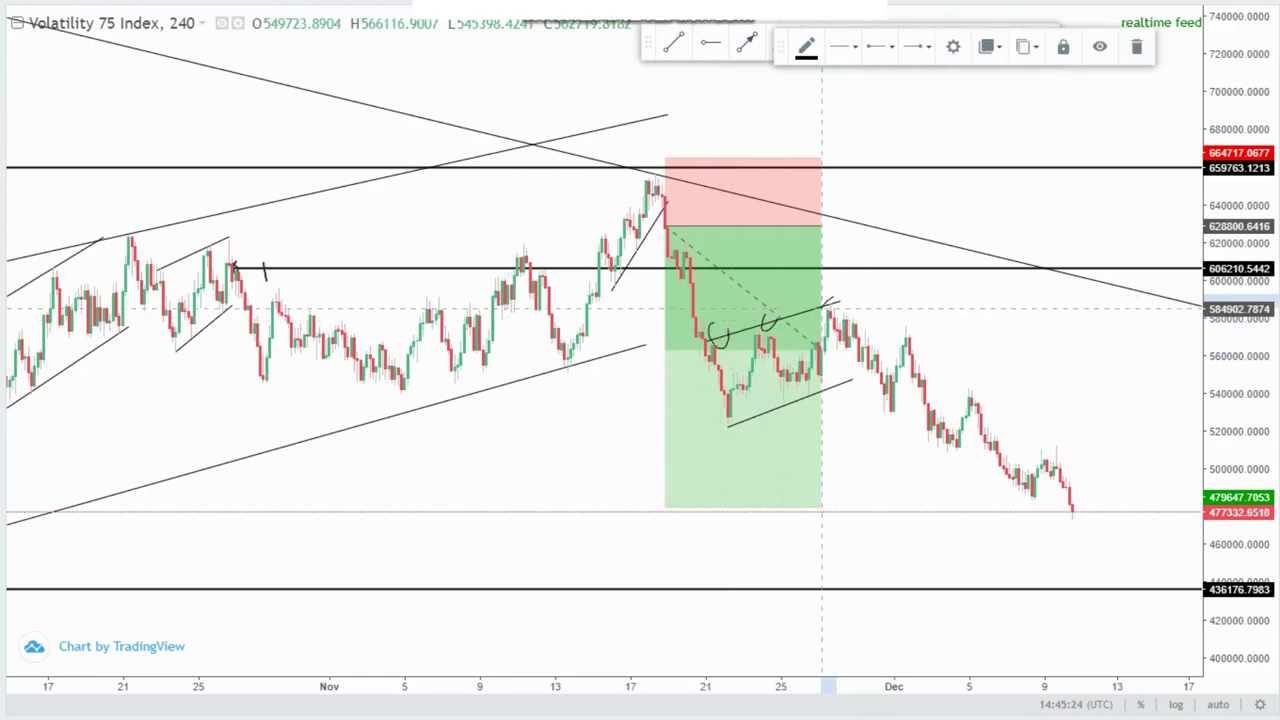
left_click_drag(830, 288, 829, 286)
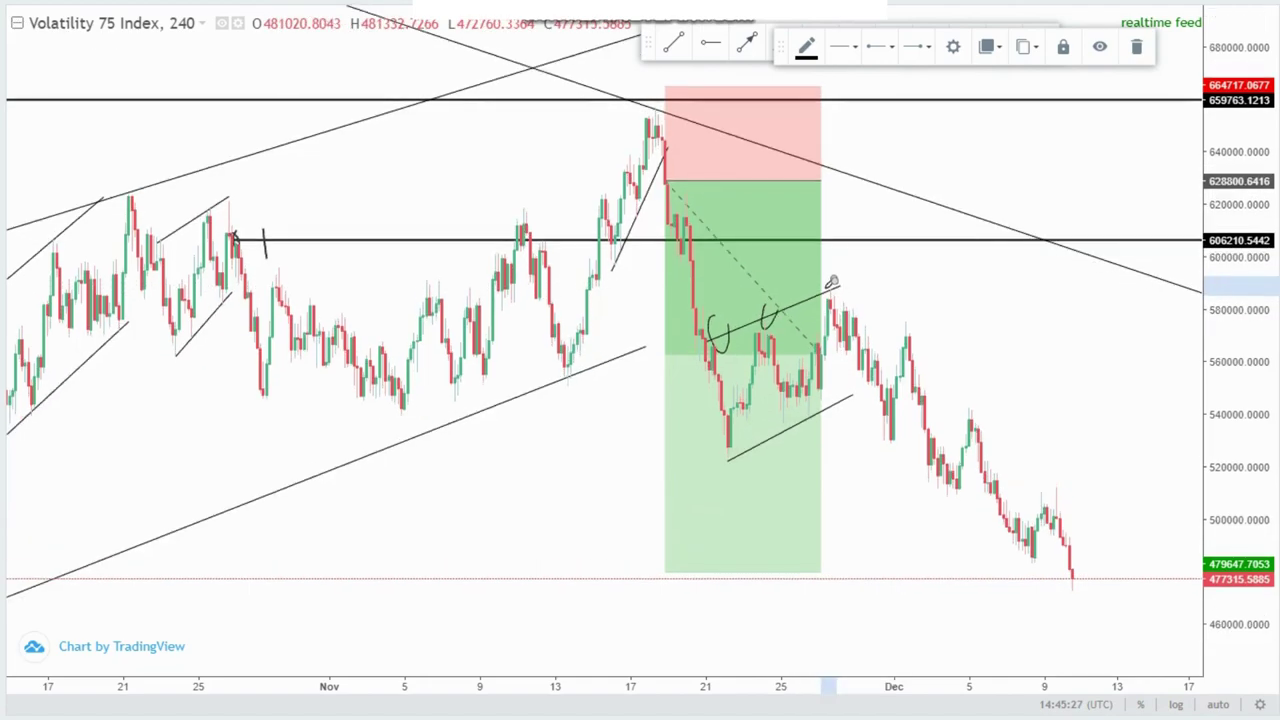
Step: Place a second short position after the late-November peak with entry 574107.4747, stop 594902.4156 and target 475585.6049
scroll(903, 165, "up", 2)
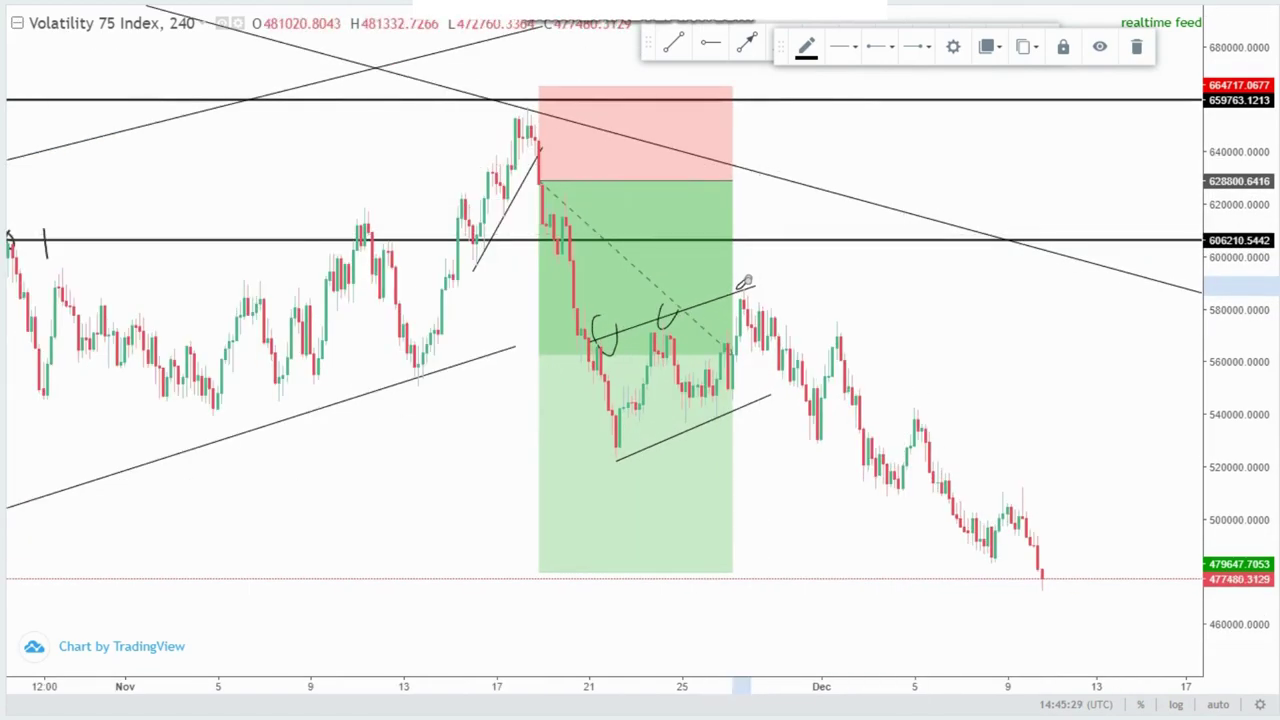
key("Escape")
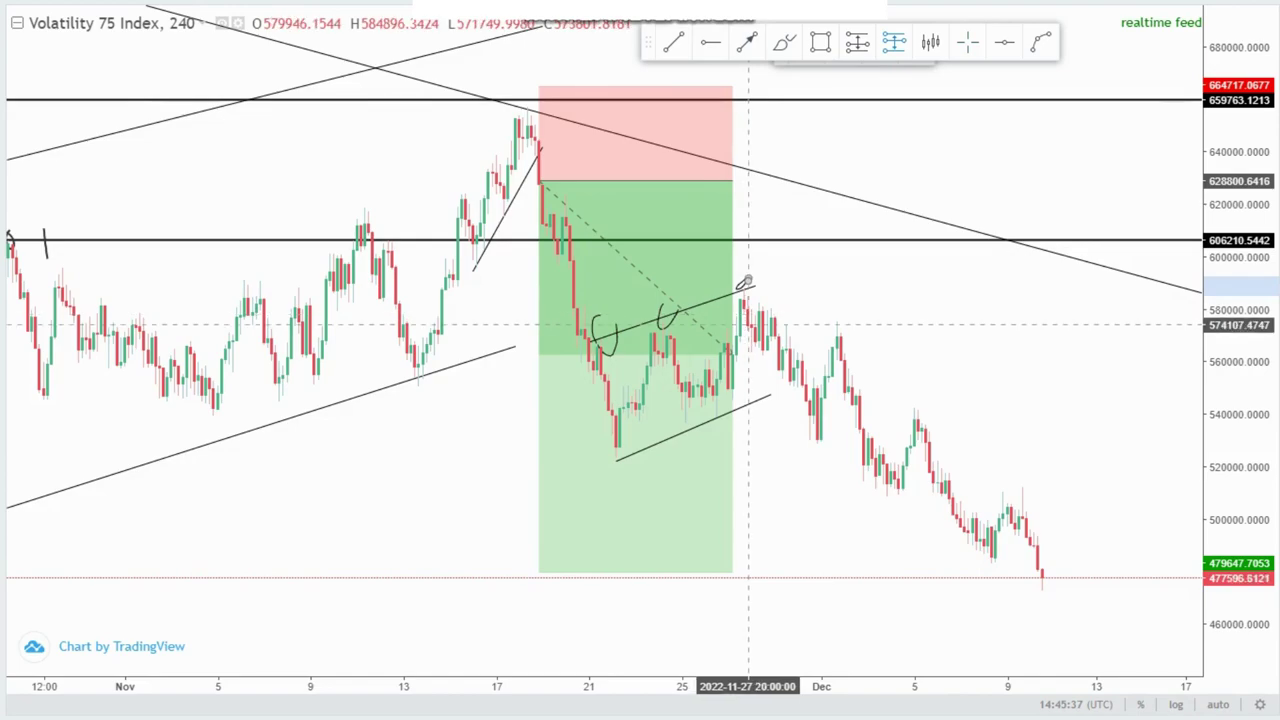
left_click(748, 325)
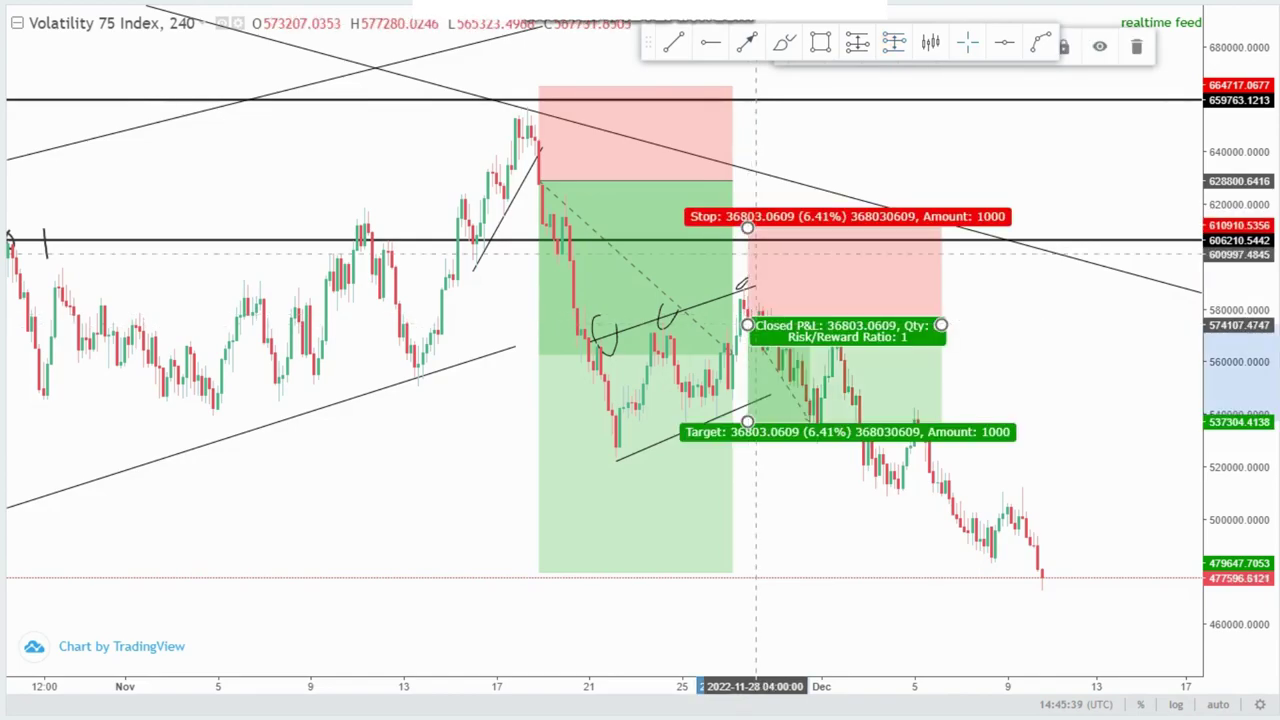
left_click_drag(748, 228, 748, 270)
left_click_drag(1041, 284, 1042, 232)
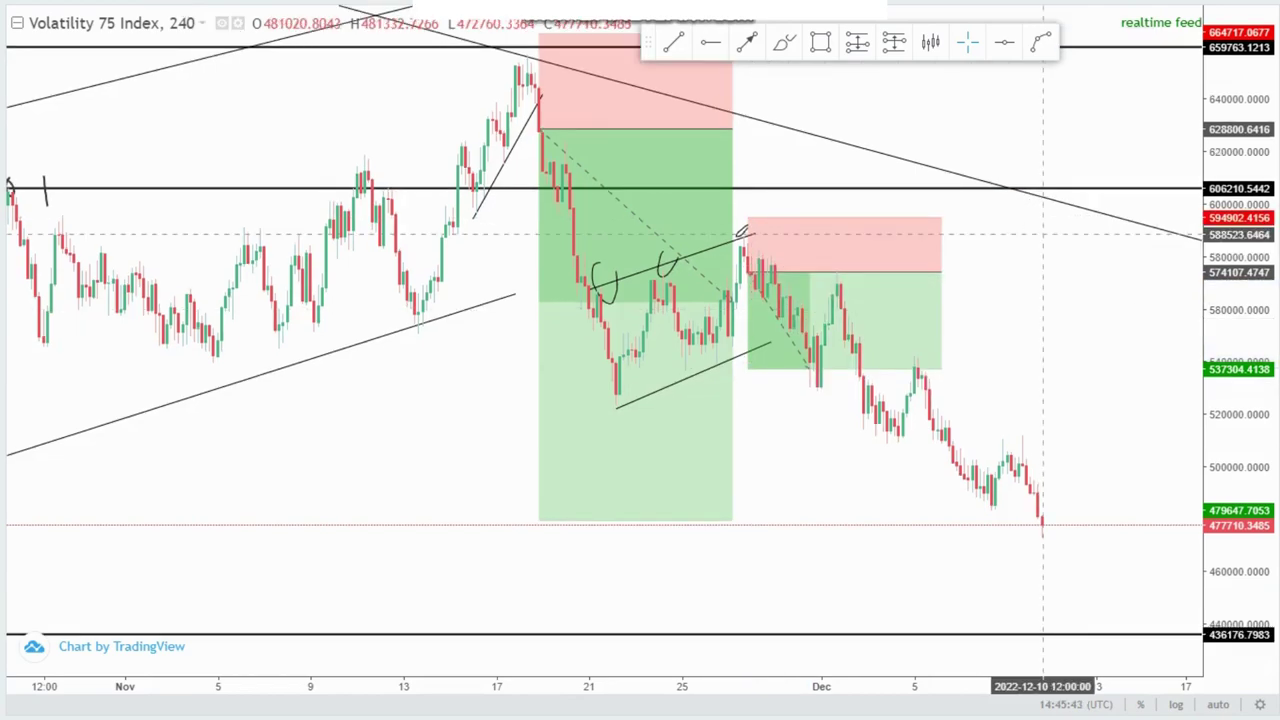
mouse_move(748, 368)
left_mouse_down()
mouse_move(765, 462)
mouse_move(807, 531)
left_mouse_up()
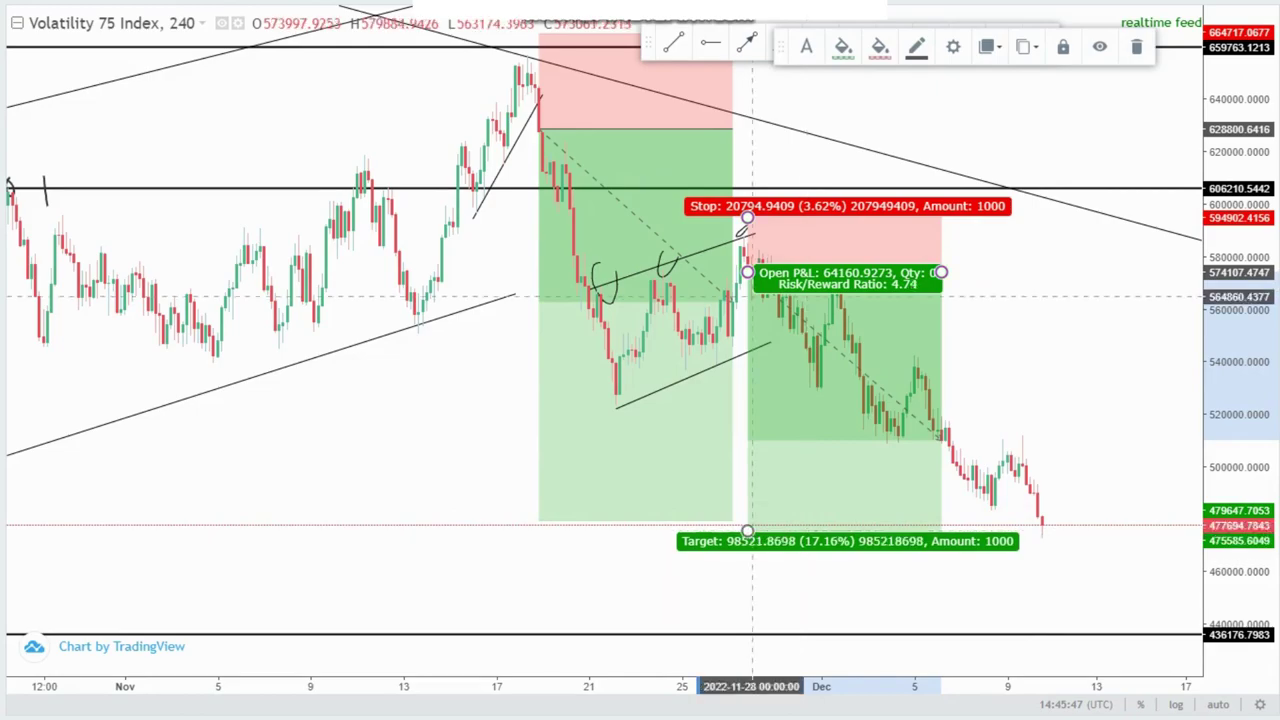
left_click(1073, 341)
Step: Switch the Volatility 75 Index chart to the 1-hour timeframe and return it to full screen
scroll(683, 267, "down", 3)
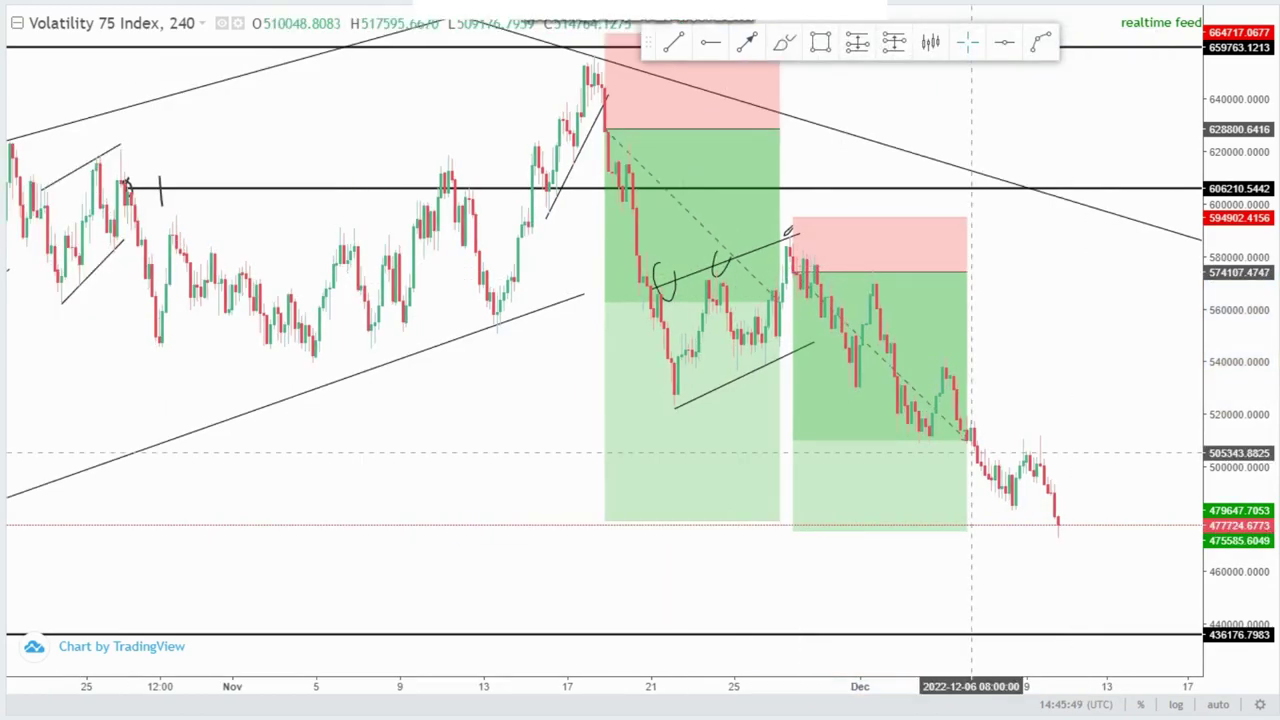
scroll(683, 267, "down", 5)
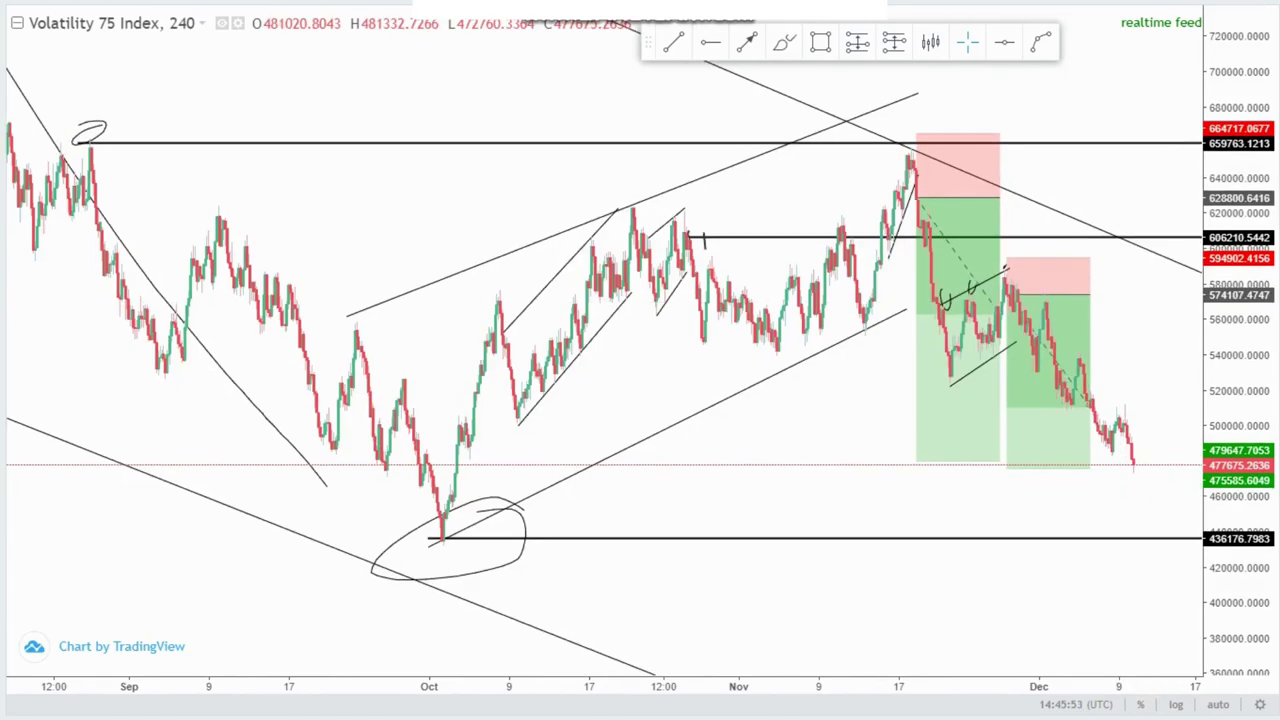
left_click(640, 63)
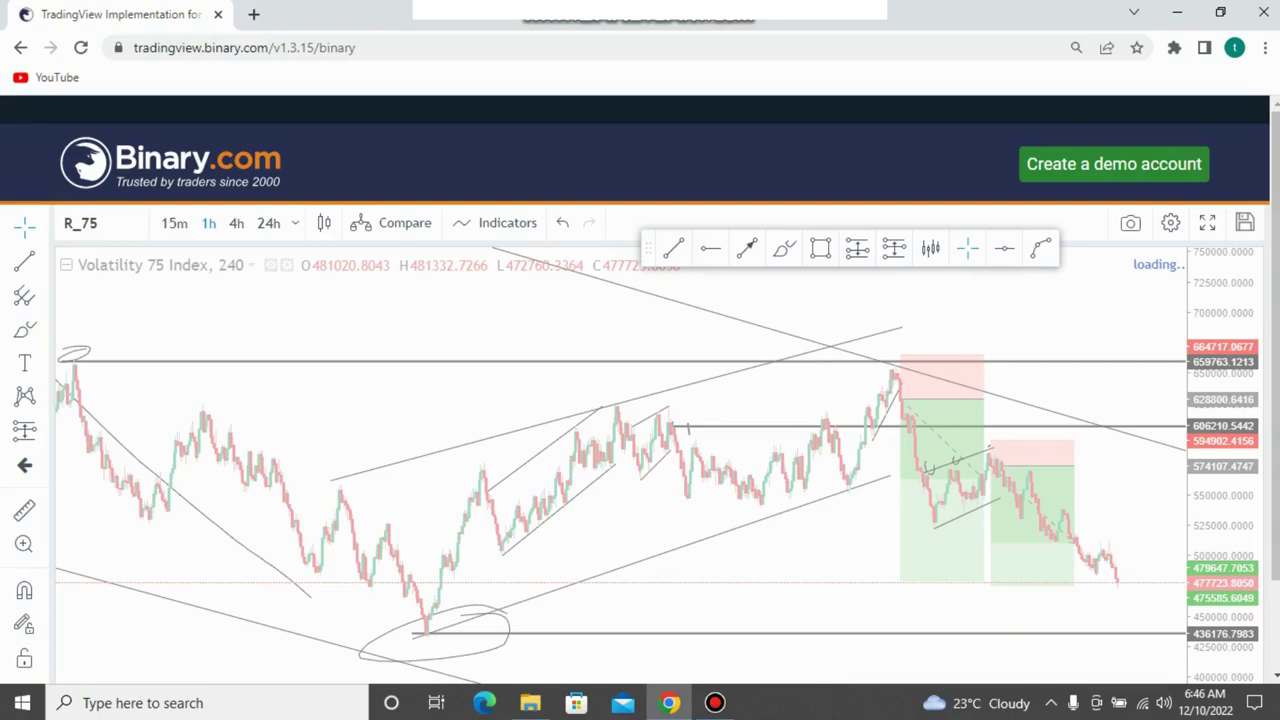
scroll(938, 424, "down", 5)
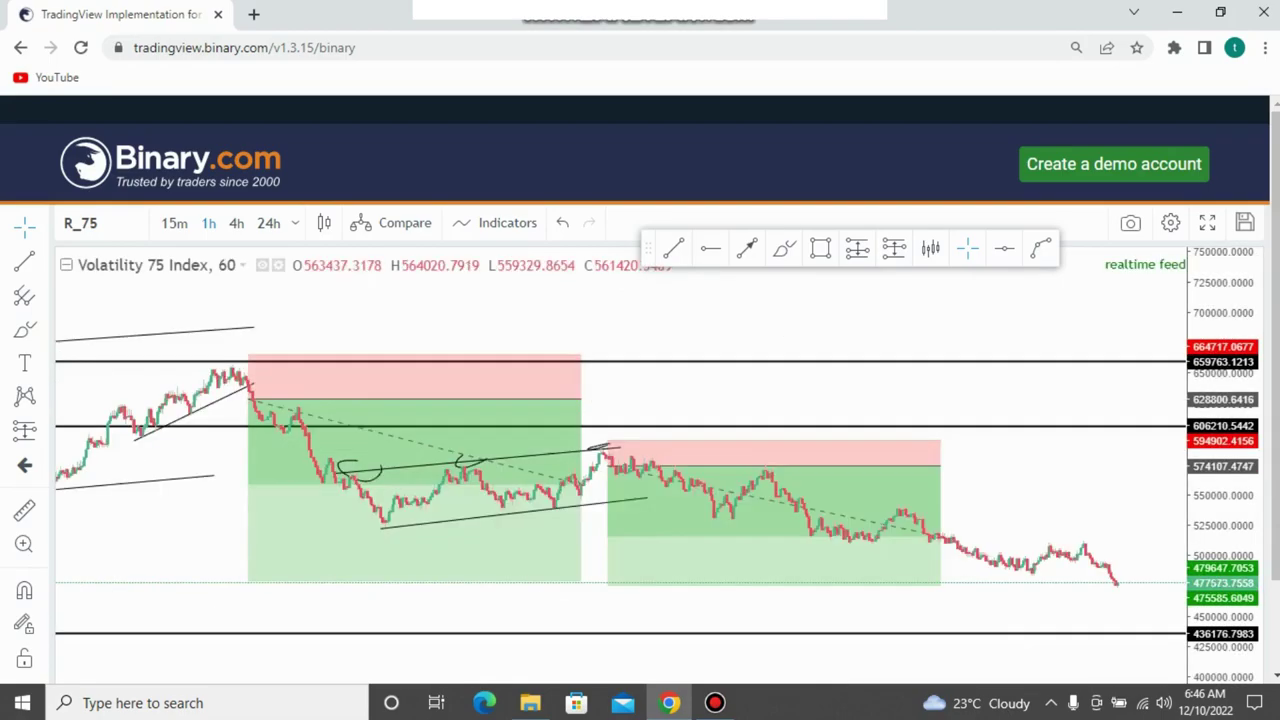
scroll(938, 424, "down", 1)
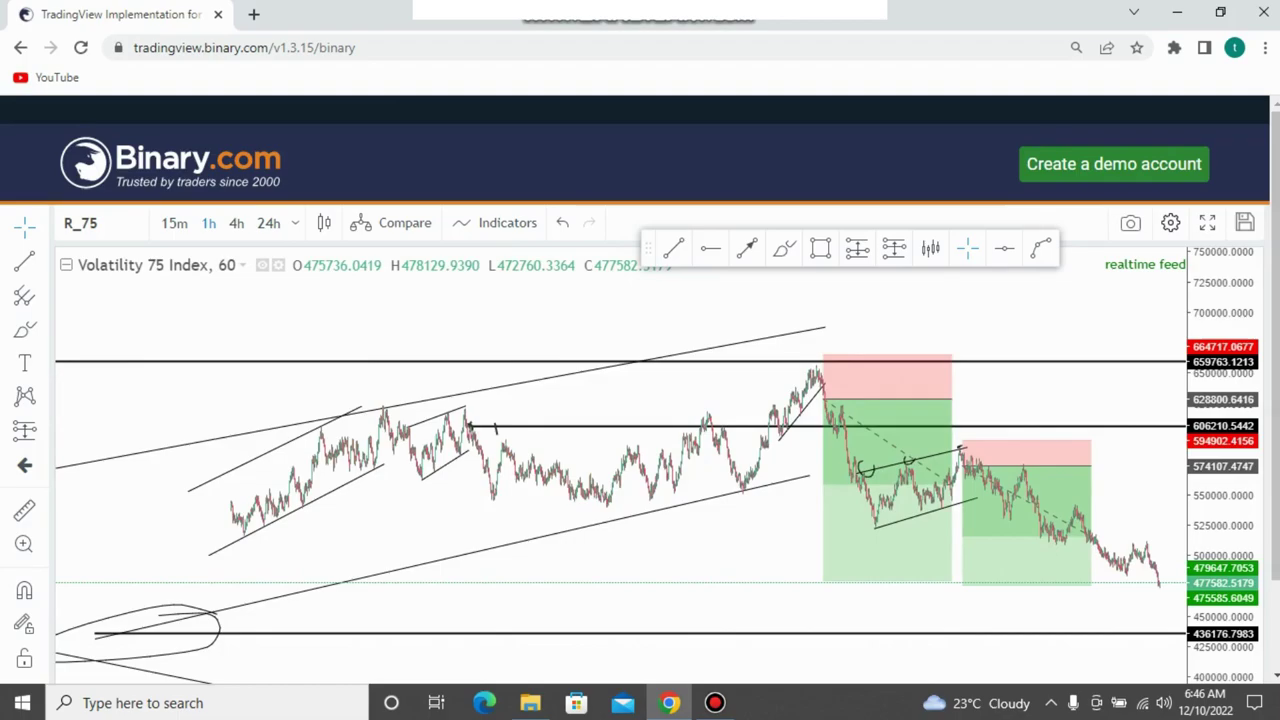
key("F11")
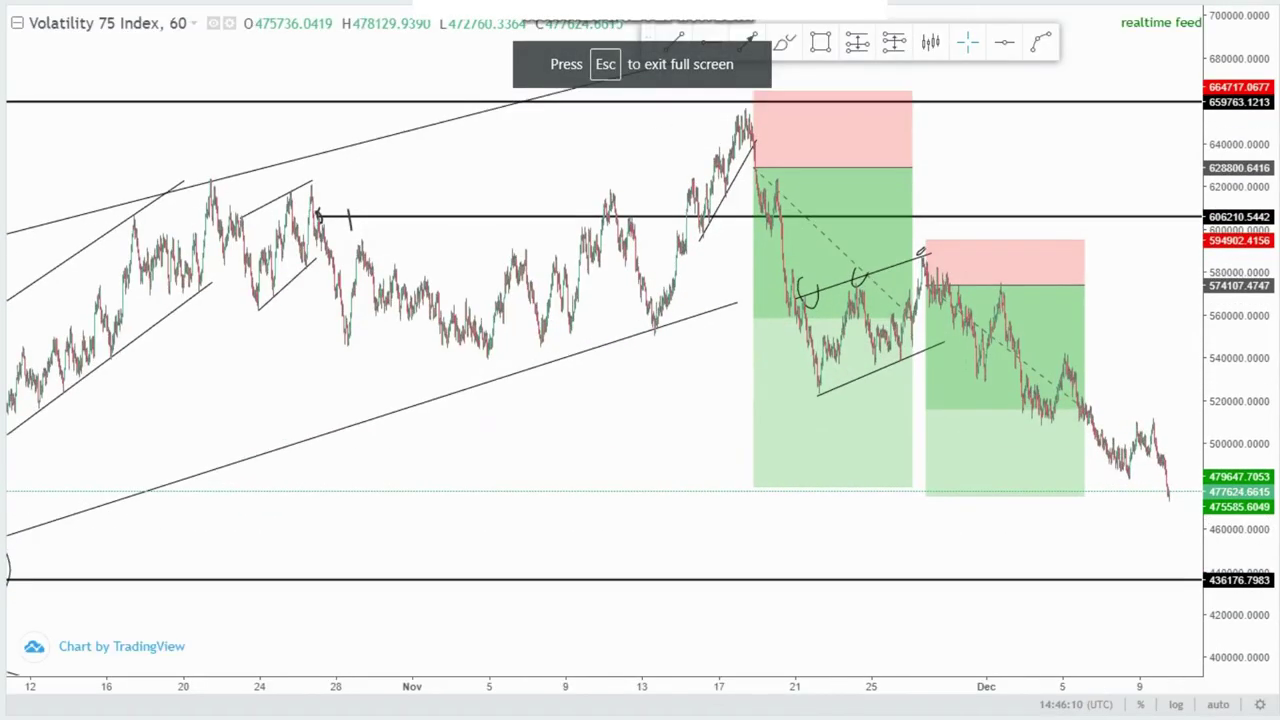
Step: Draw short rising trend lines above and below the small 19–20 November consolidation, the upper one ending at about 622800
scroll(701, 544, "up", 2)
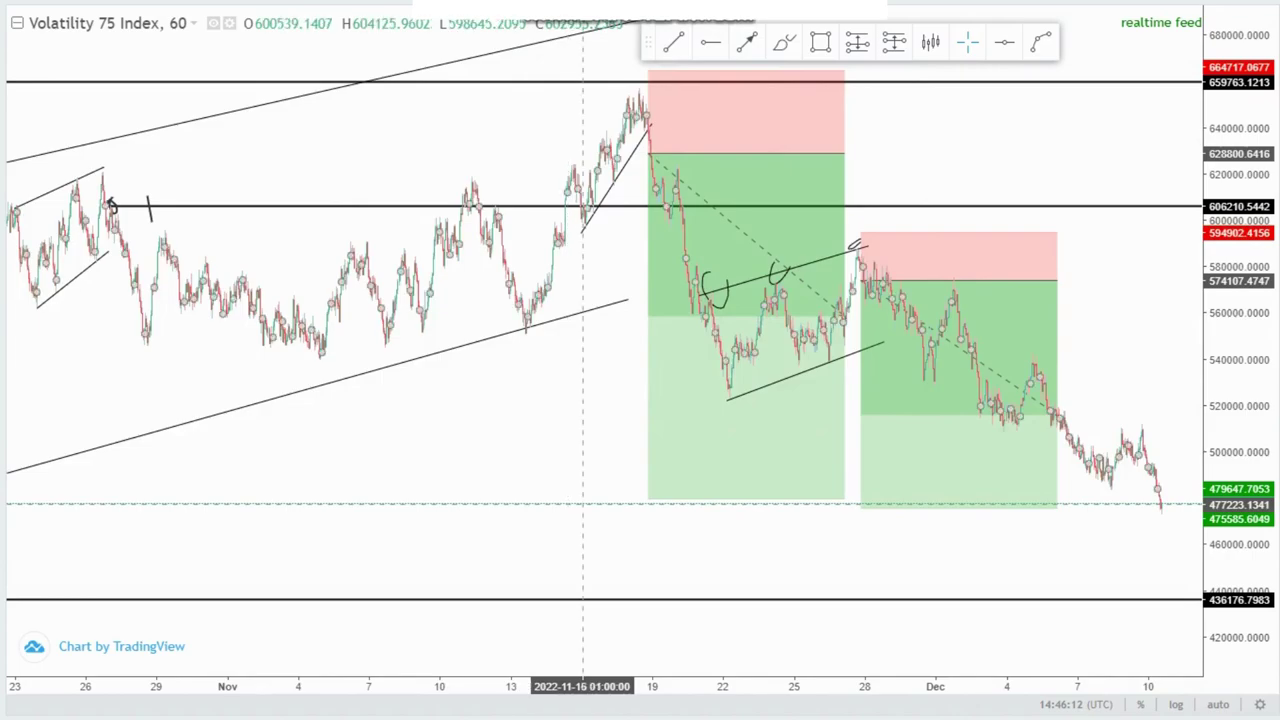
scroll(960, 400, "up", 3)
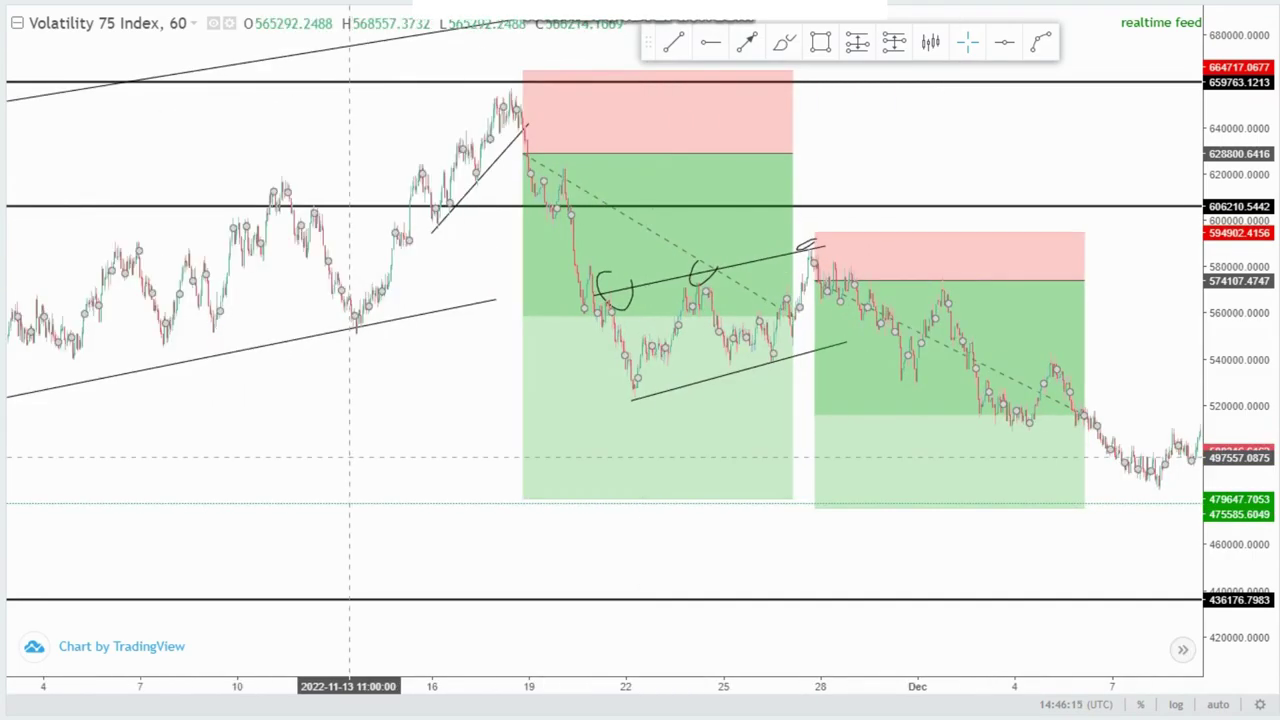
left_click_drag(349, 458, 771, 450)
scroll(849, 400, "up", 3)
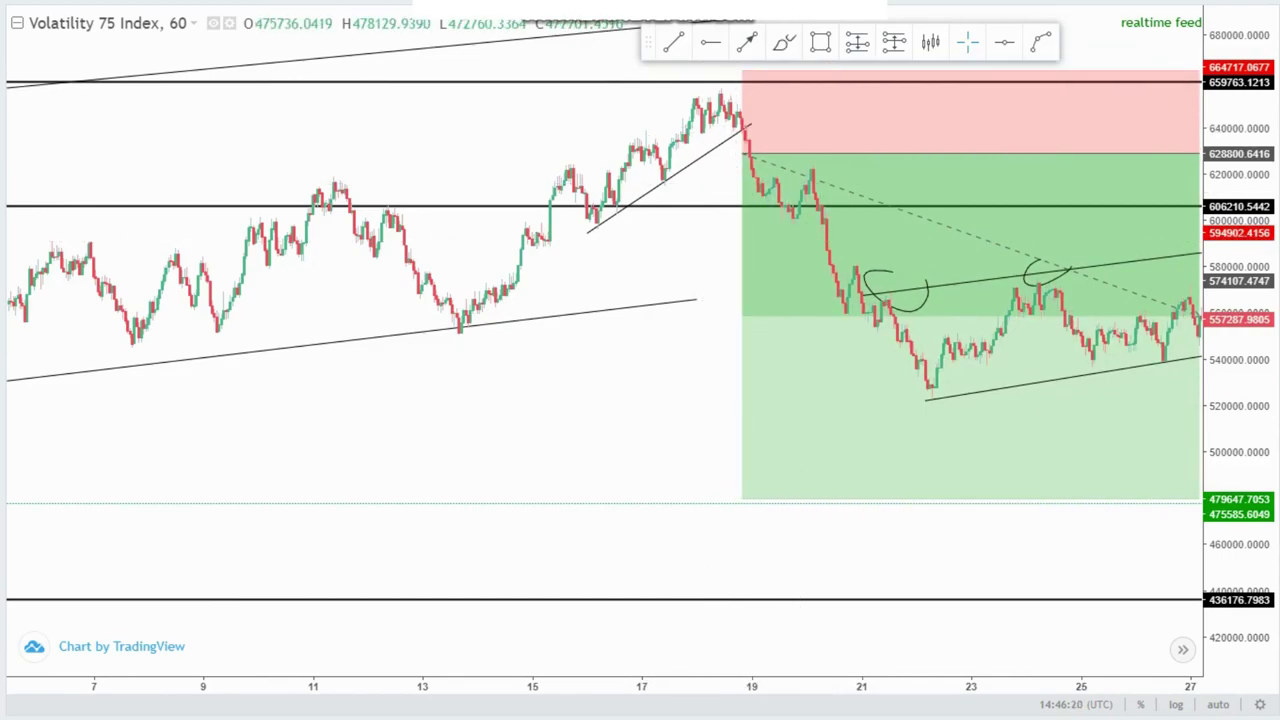
left_click(673, 42)
left_click(766, 179)
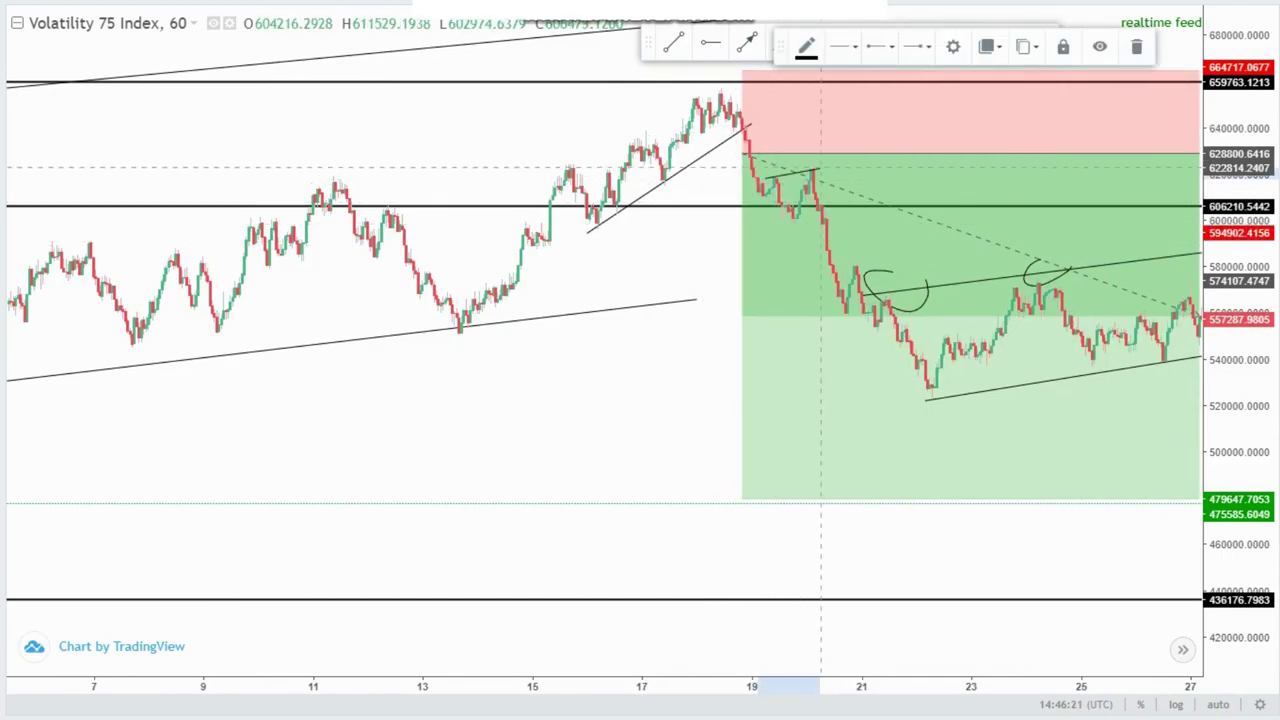
left_click(820, 169)
left_click_drag(776, 226, 820, 217)
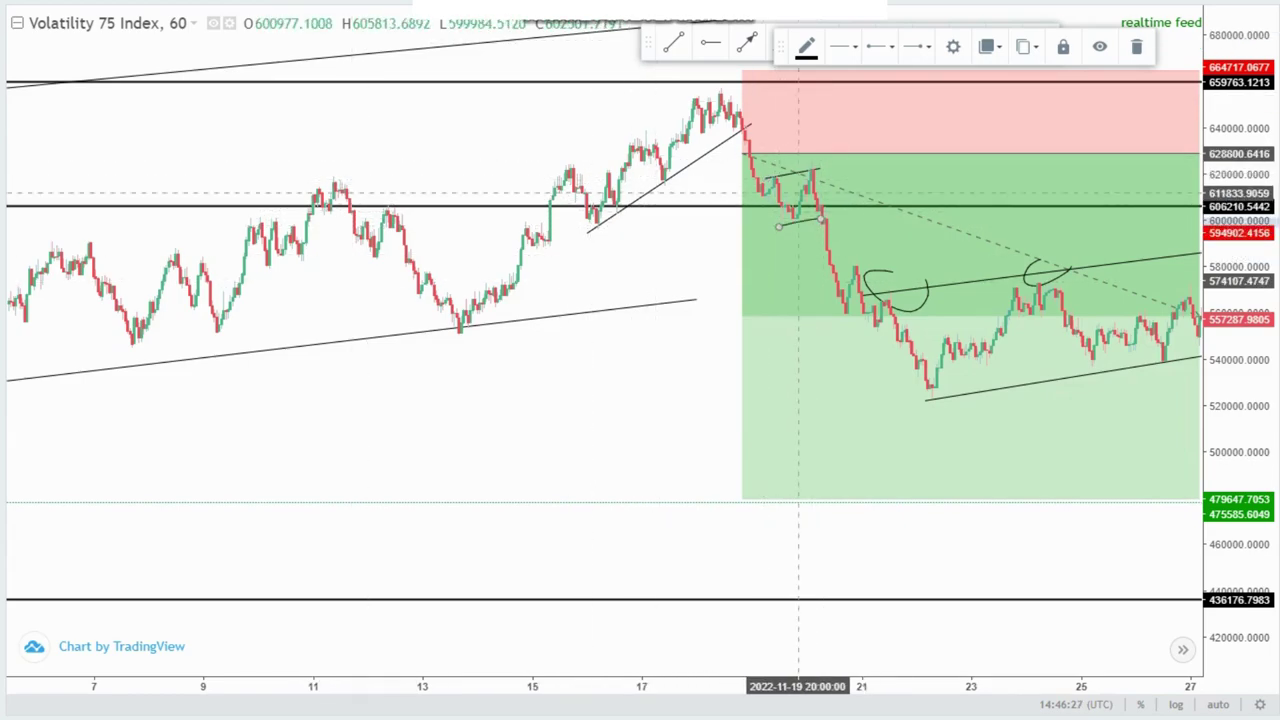
Step: Brush a circle around the small 19–20 November channel, delete it and leave the Brush tool
mouse_move(821, 163)
left_mouse_down()
mouse_move(784, 152)
mouse_move(820, 163)
left_mouse_up()
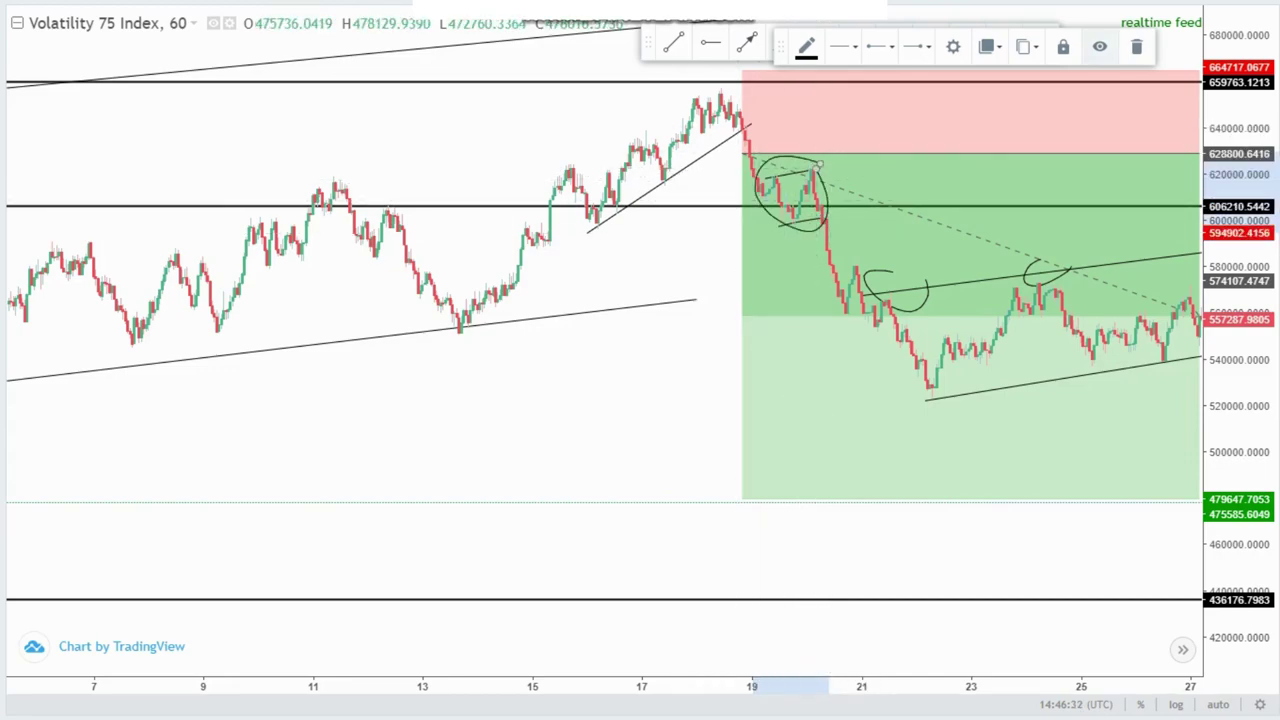
key("Delete")
left_click(968, 42)
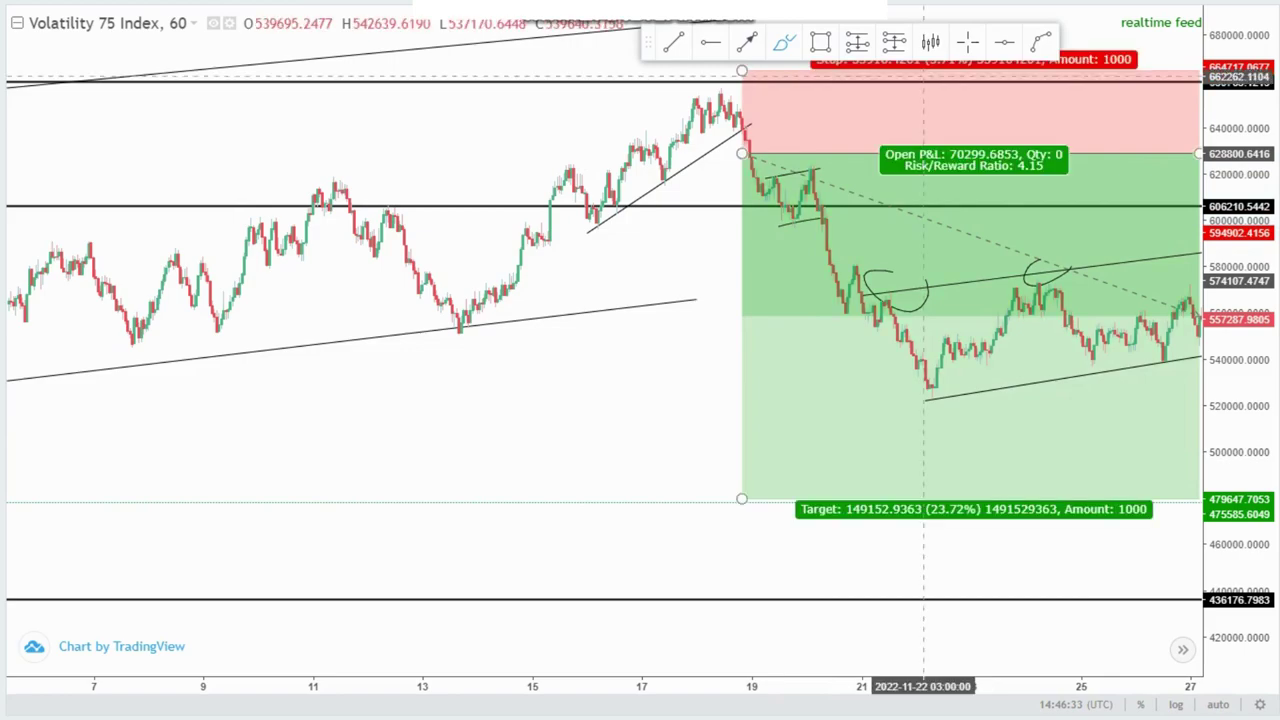
Step: Move the first short position to the small channel's breakdown on 20 November, with entry 596672.9952, stop 624722.6009 and target 447520.0589
left_click_drag(537, 386, 401, 431)
left_click_drag(626, 298, 705, 368)
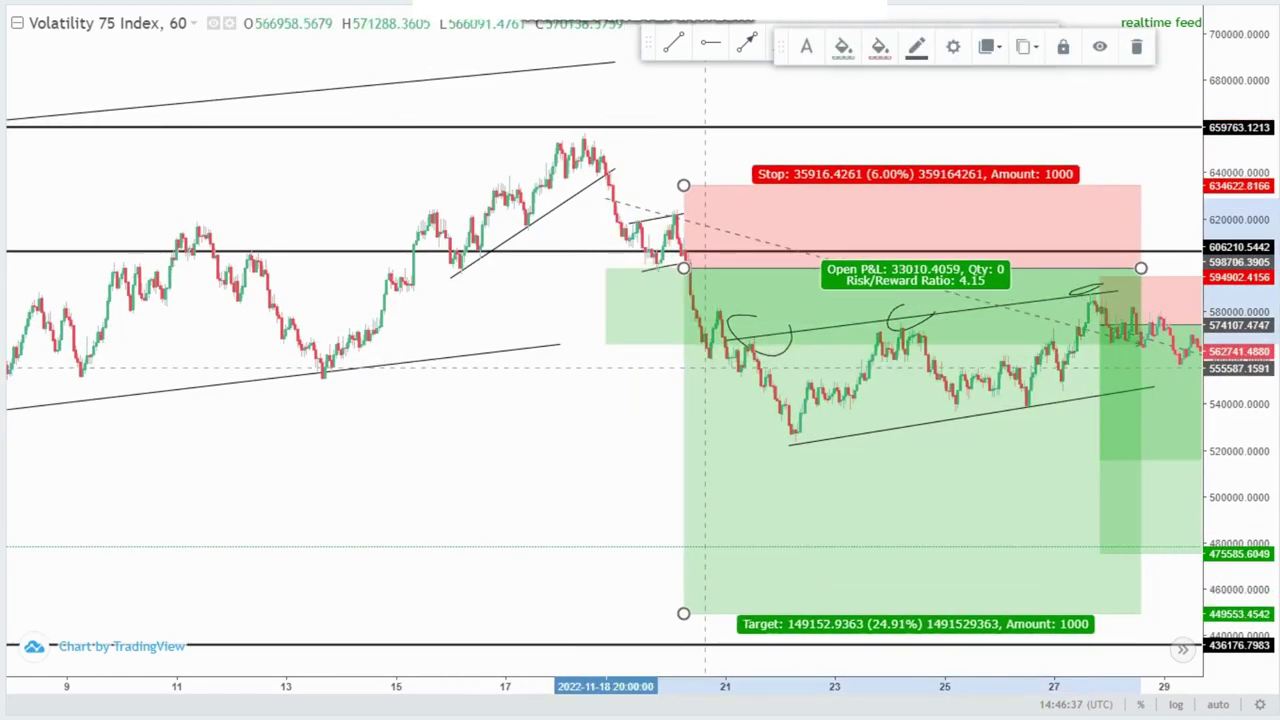
left_click_drag(683, 185, 683, 203)
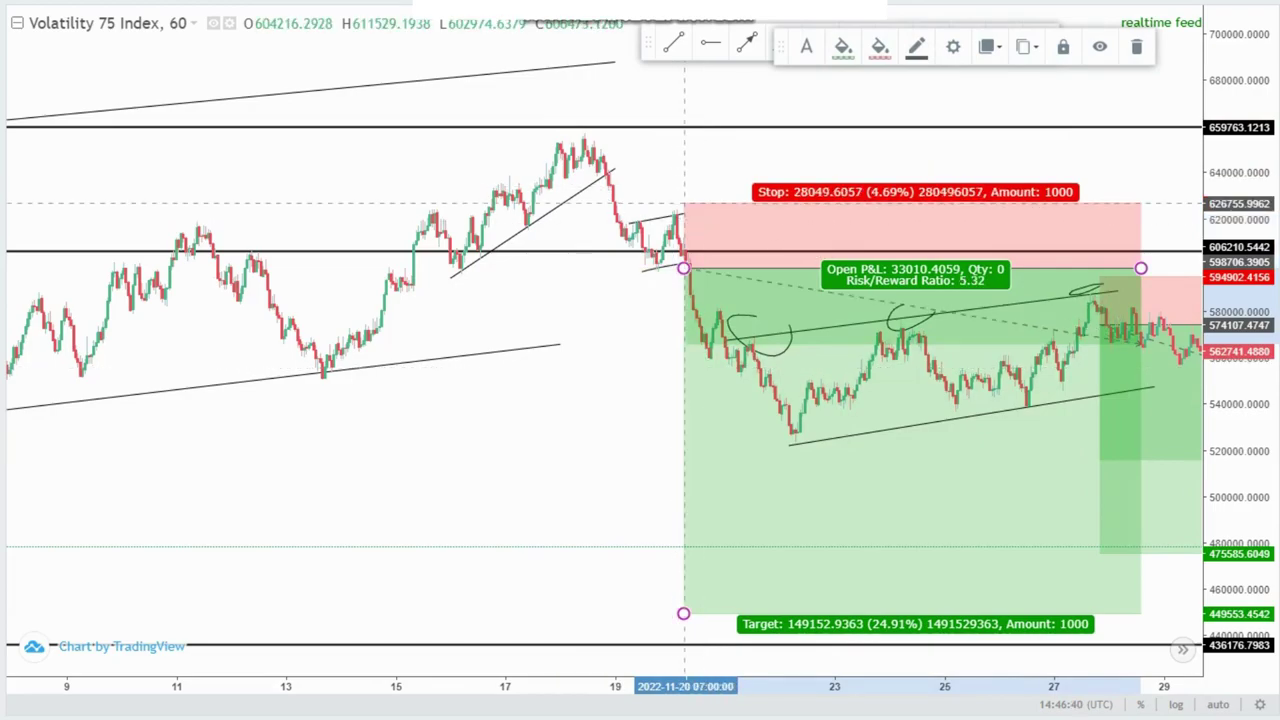
left_click_drag(574, 329, 535, 286)
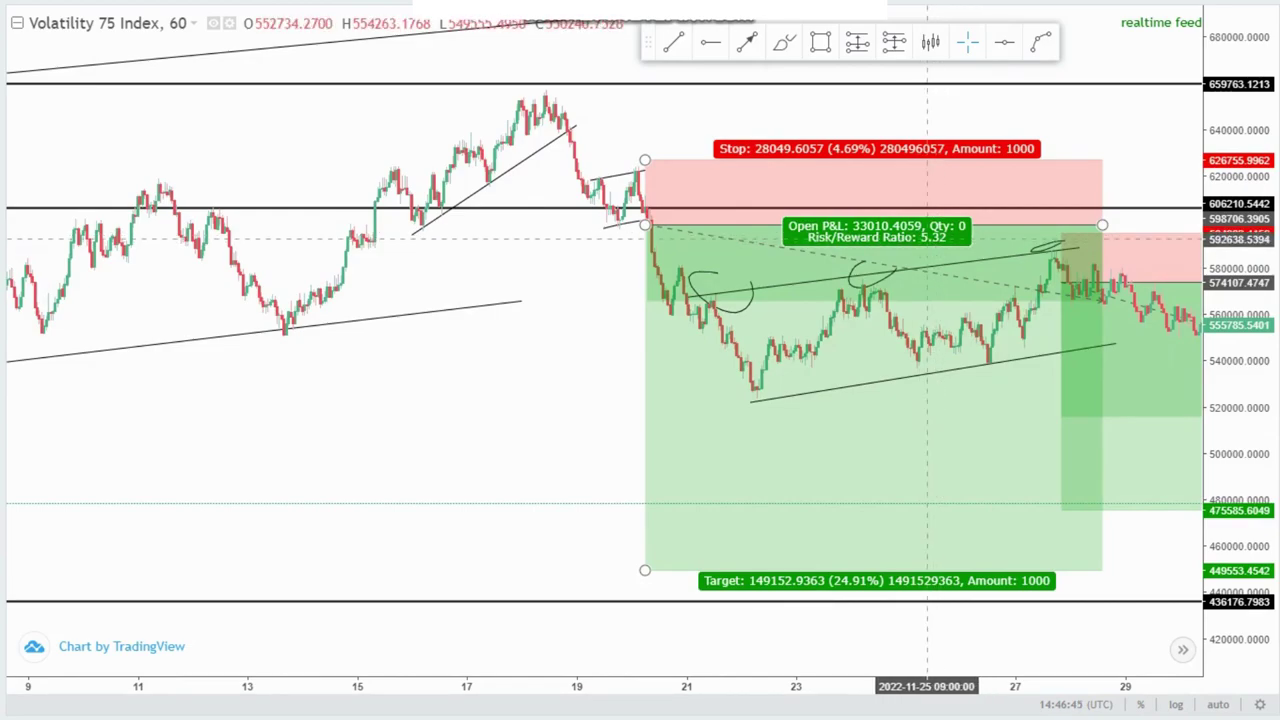
mouse_move(881, 314)
left_mouse_down()
mouse_move(759, 192)
mouse_move(879, 320)
left_mouse_up()
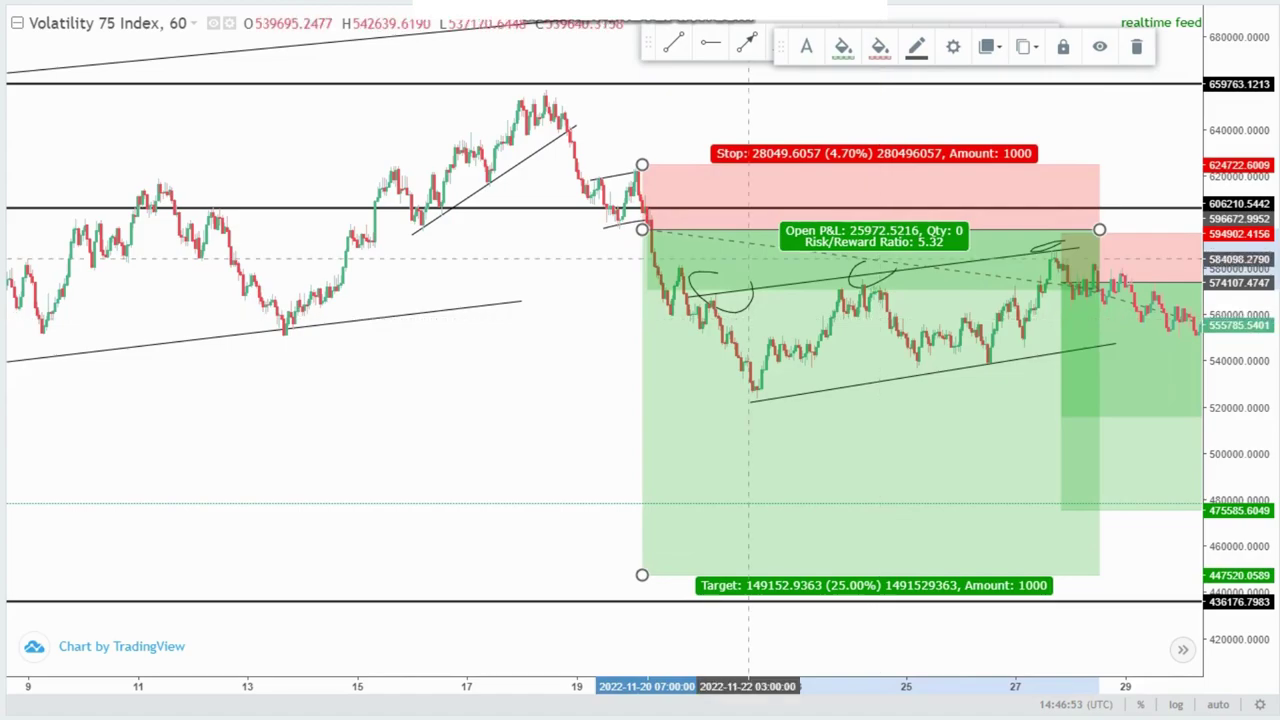
Step: Set the 20 November short position's stop to 625986.2231 and its target to 435660.4189, then deselect it
left_click_drag(641, 165, 641, 161)
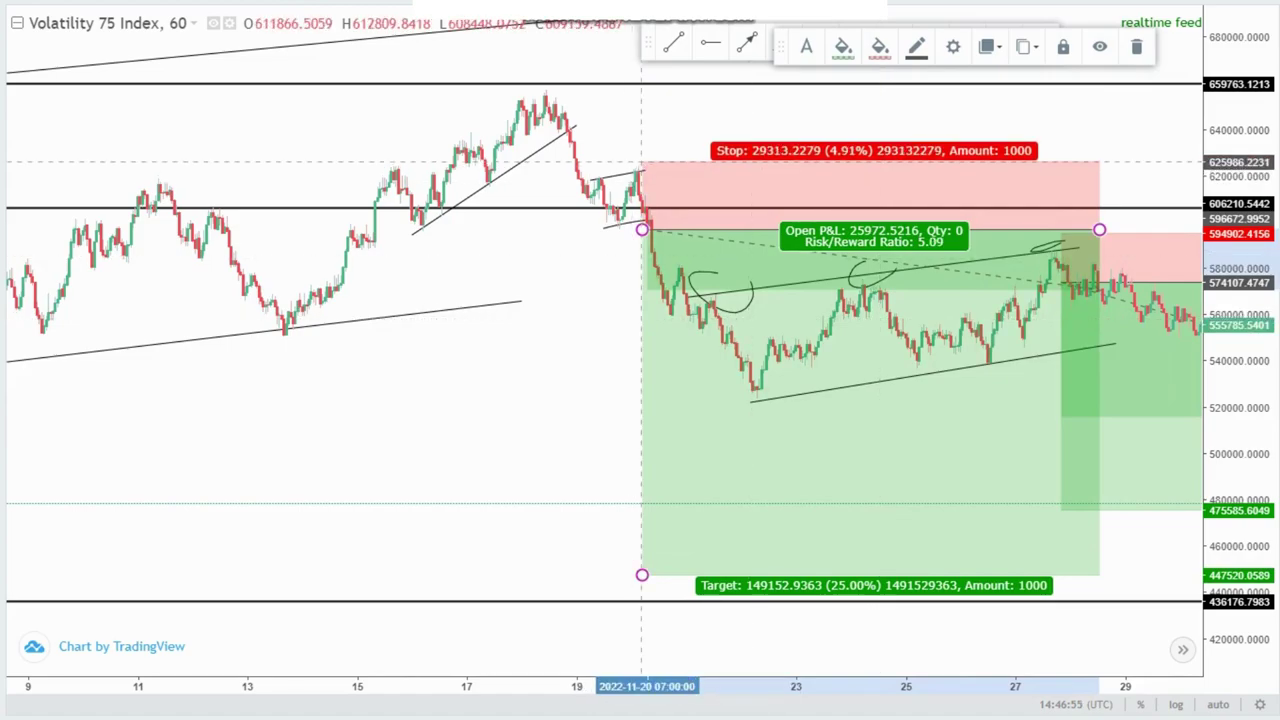
left_click_drag(642, 575, 645, 602)
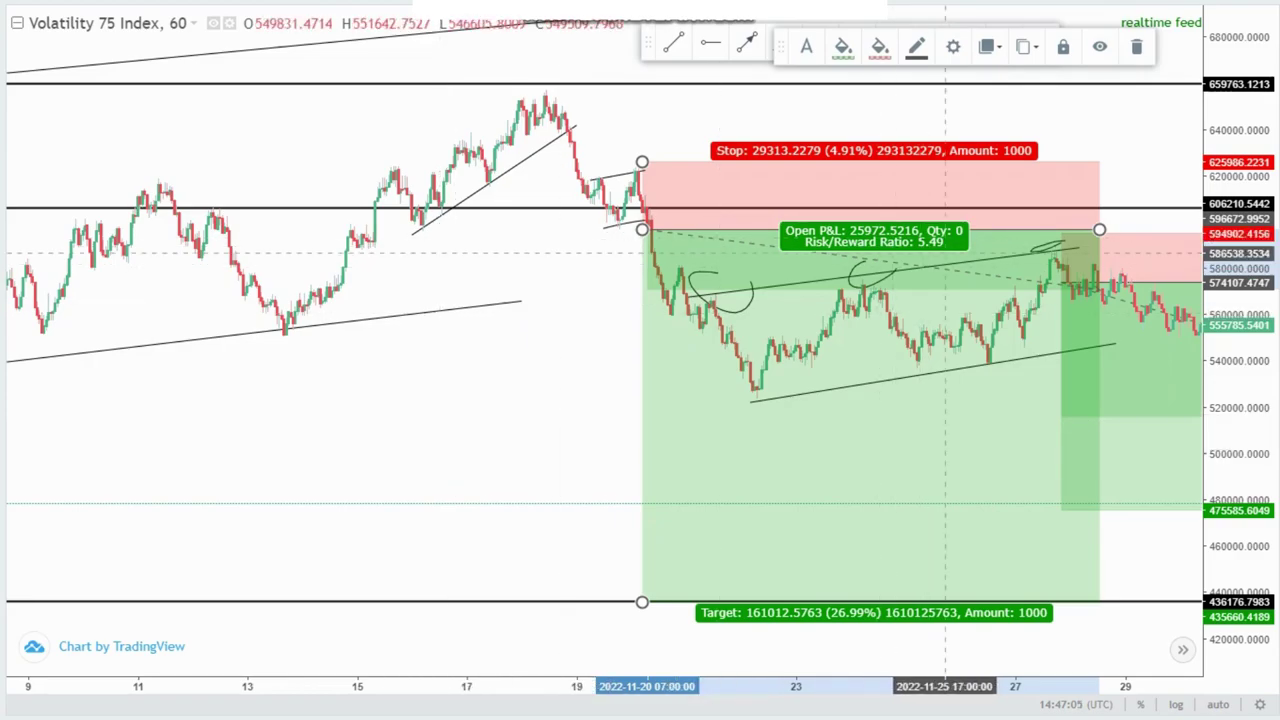
scroll(595, 481, "down", 2)
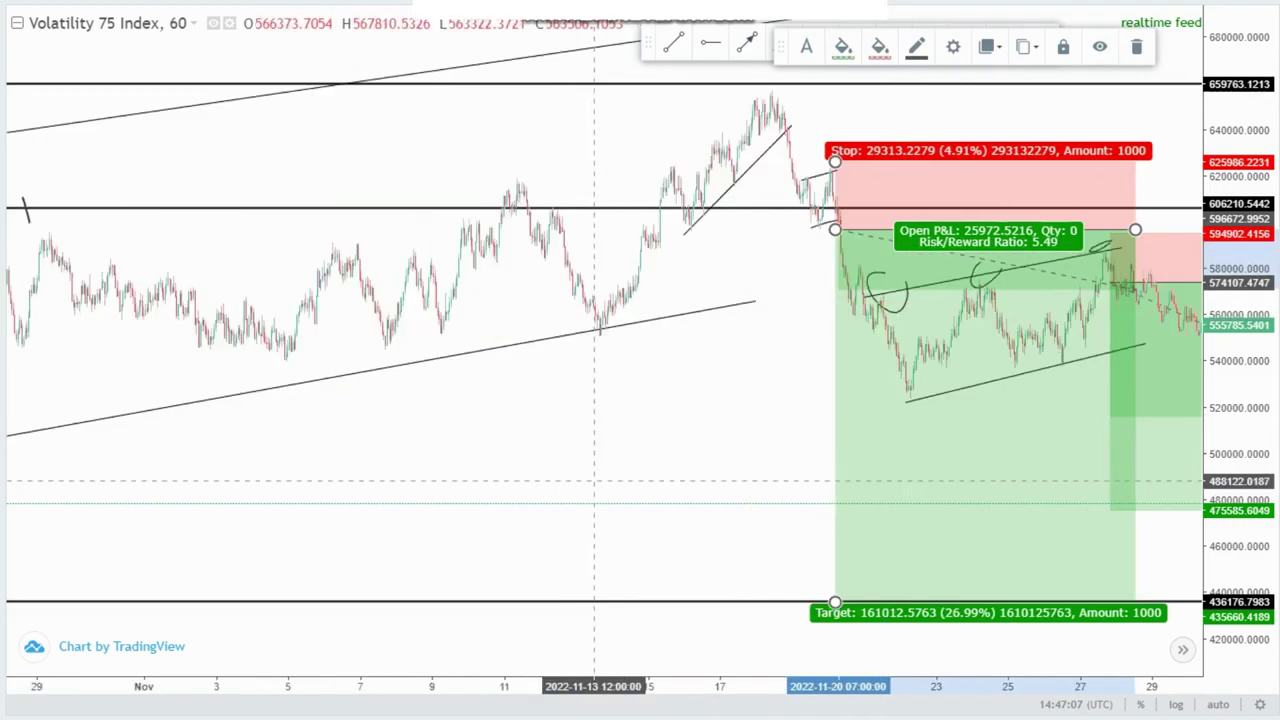
scroll(595, 481, "down", 3)
left_click(762, 502)
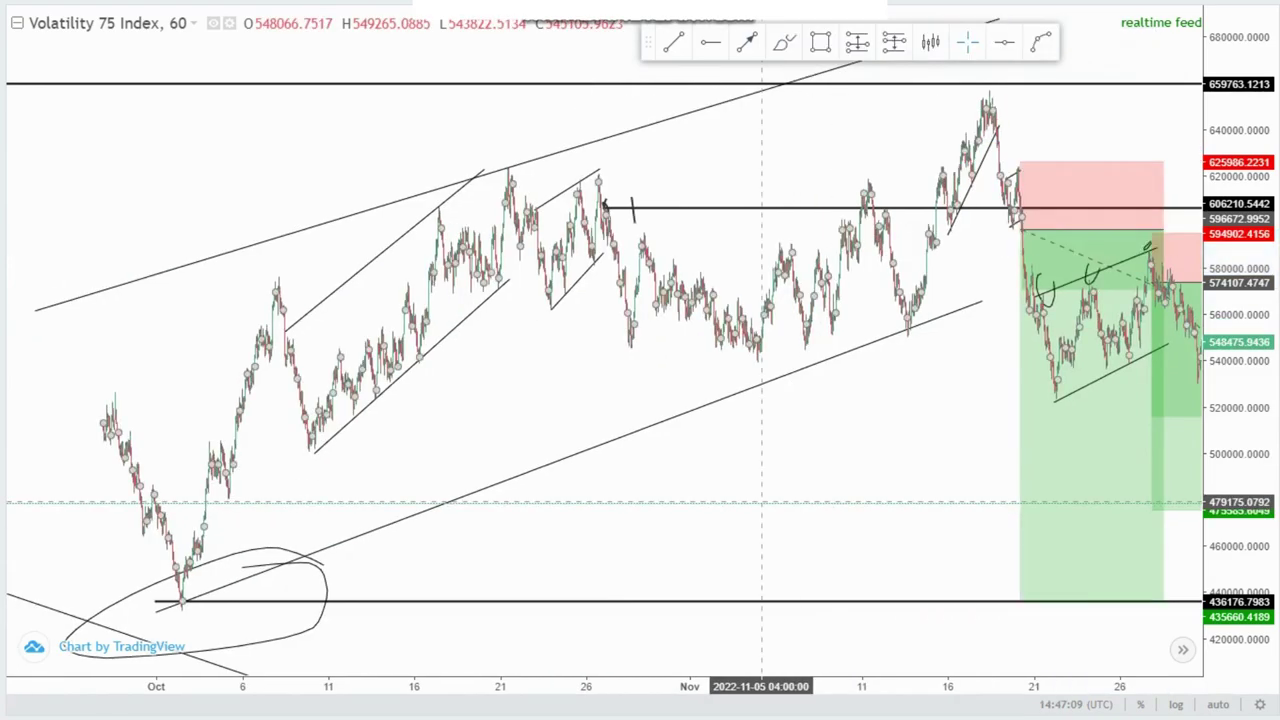
Step: Draw a falling trend line under the December lows from 508876.0308 on 3 December to 470141.6689 on 11 December
left_click_drag(762, 502, 323, 475)
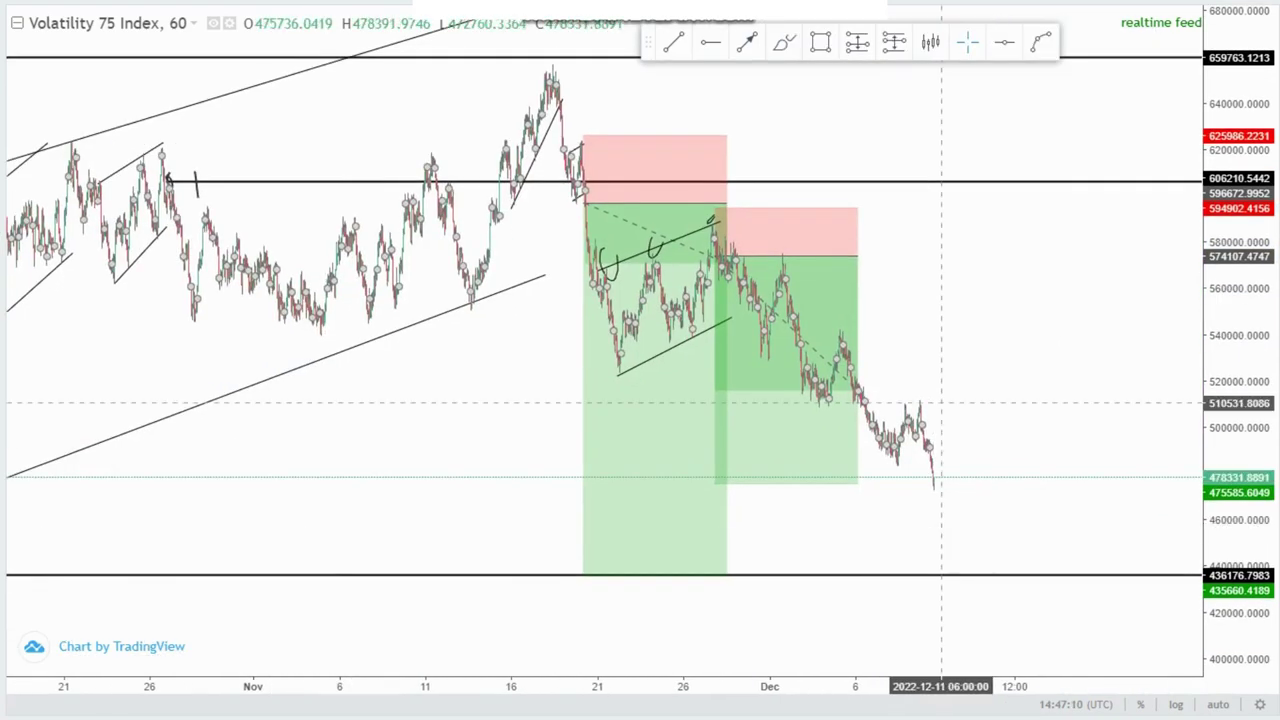
scroll(940, 403, "up", 5)
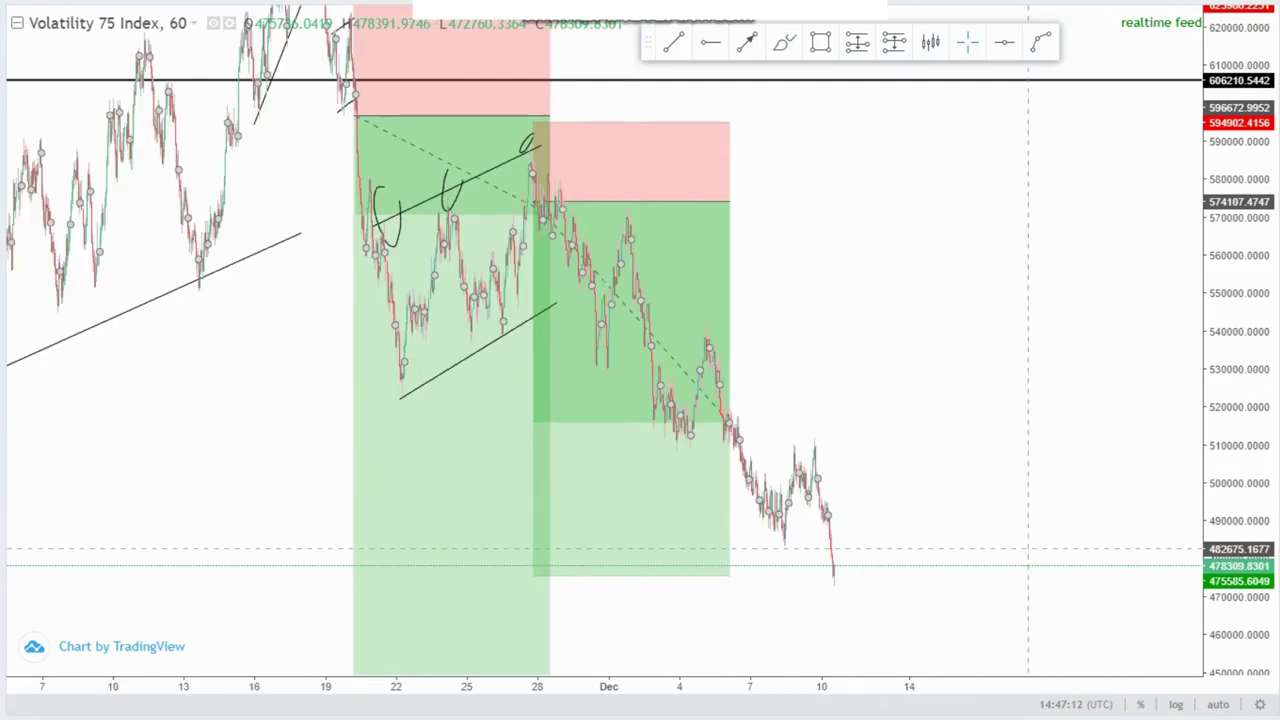
scroll(1028, 549, "up", 5)
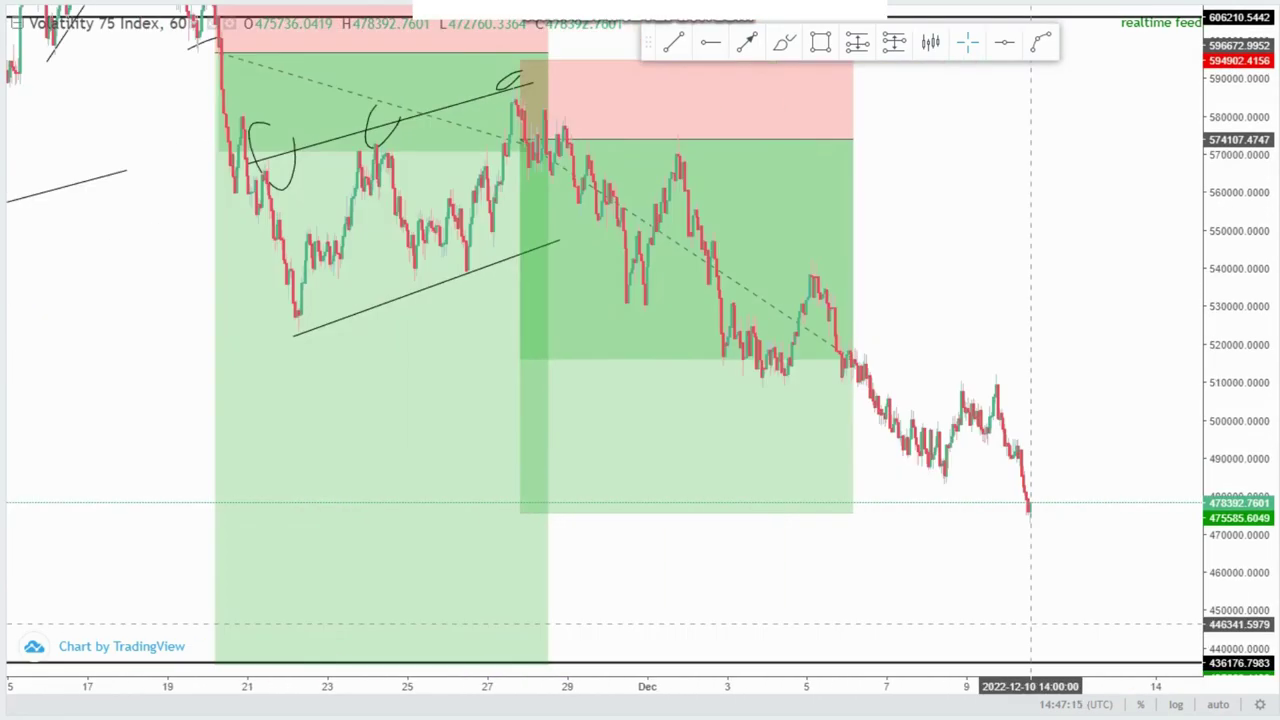
scroll(1030, 625, "up", 3)
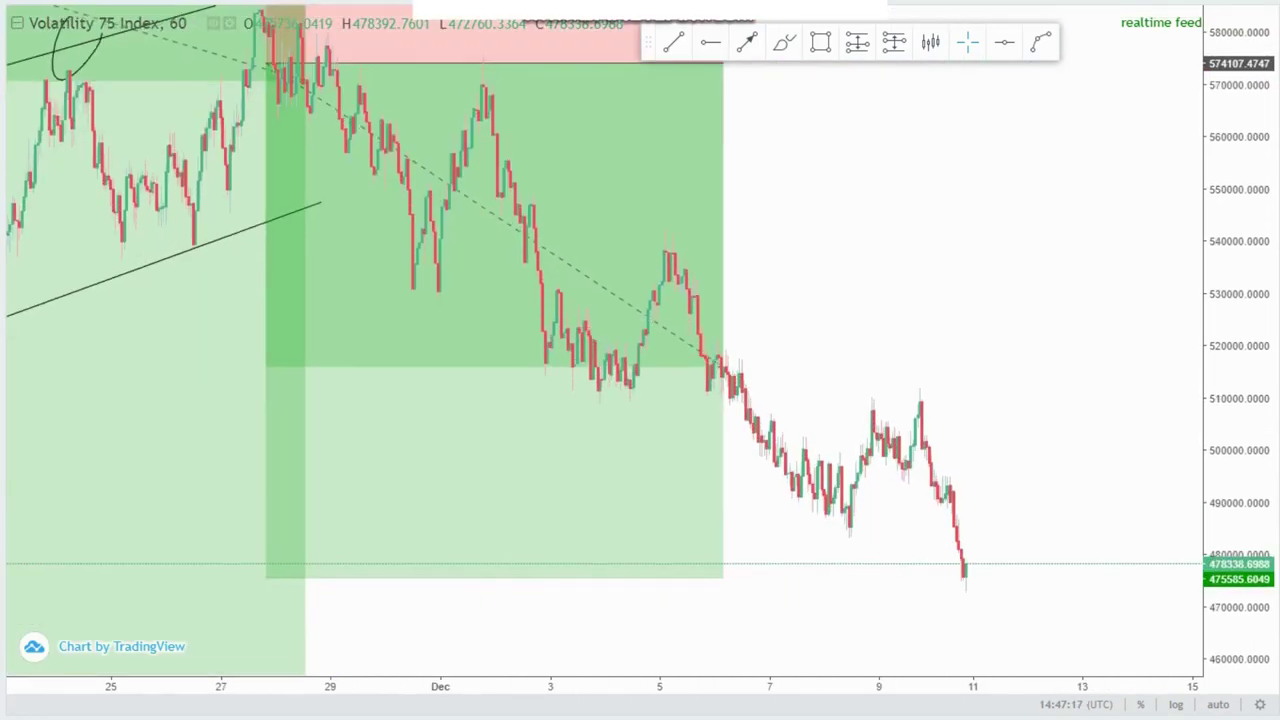
scroll(1071, 429, "up", 2)
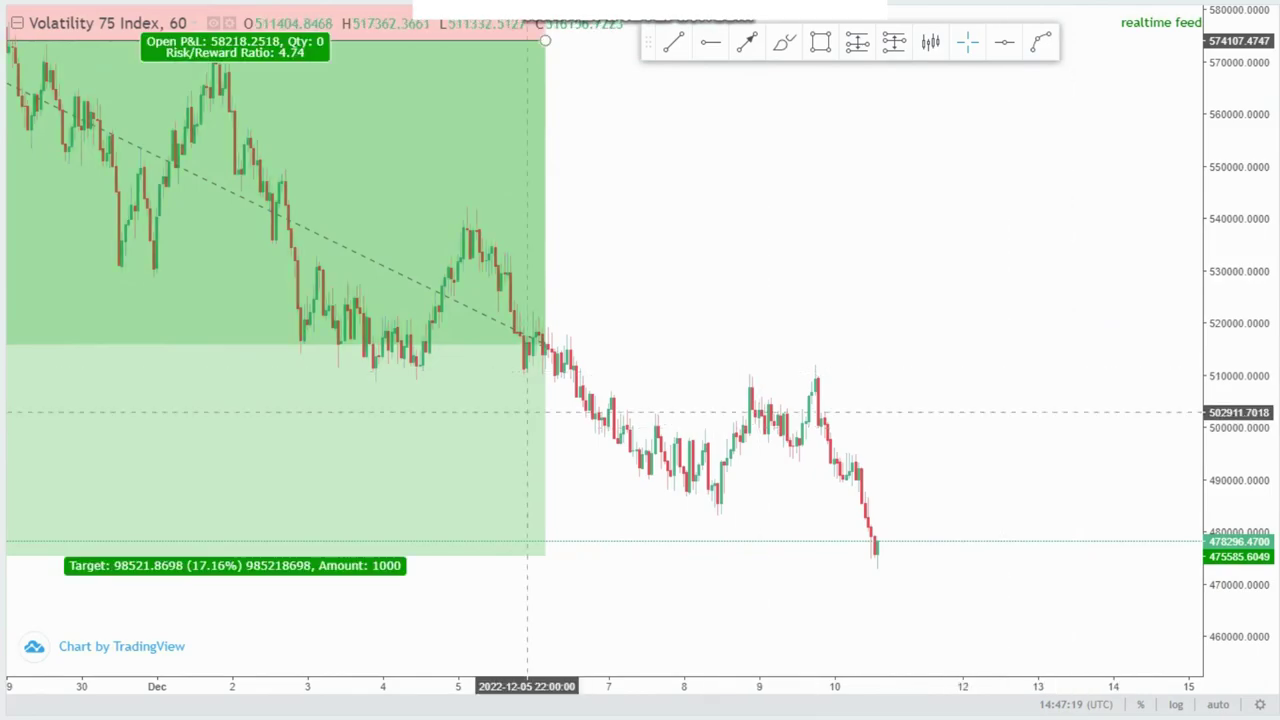
left_click_drag(1063, 497, 1057, 461)
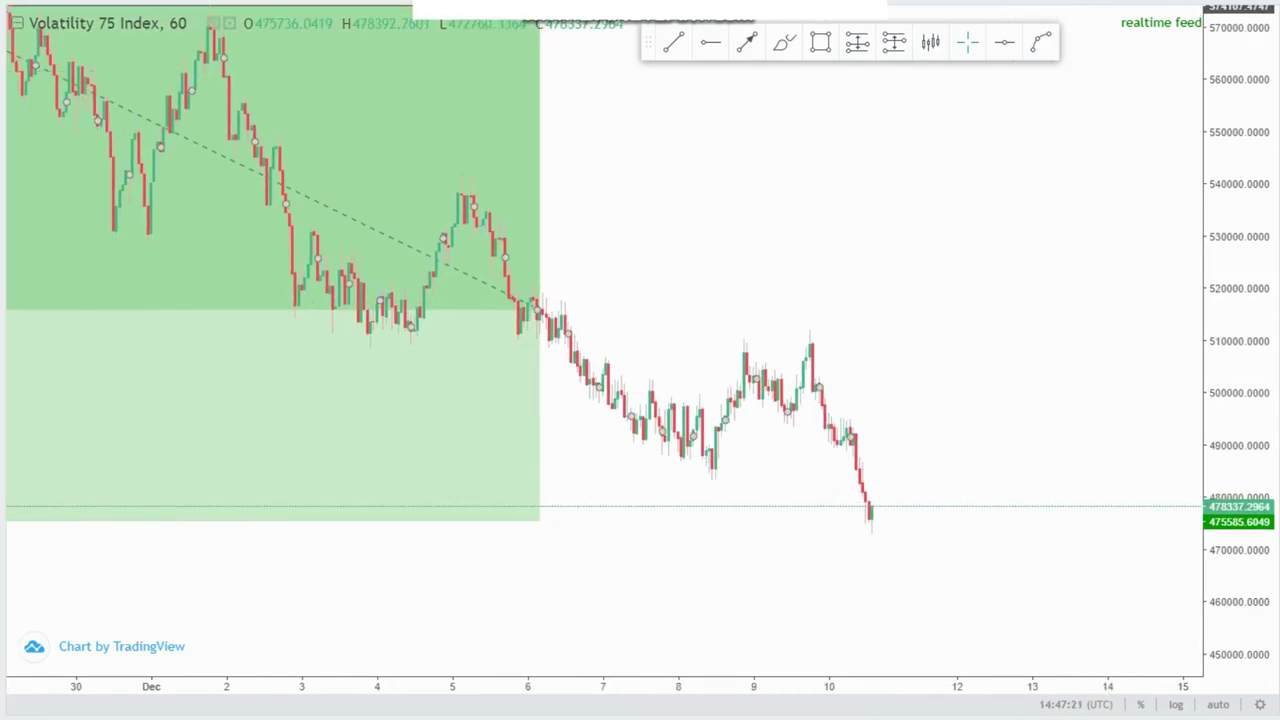
left_click(674, 42)
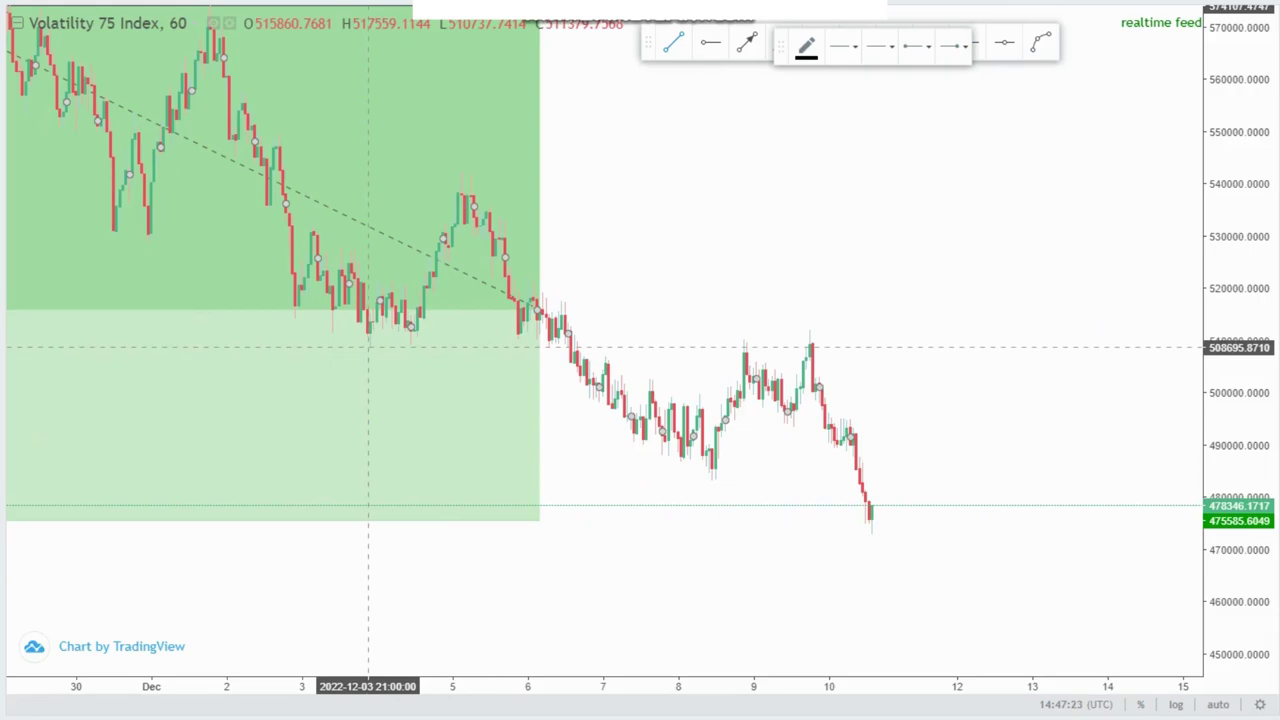
left_click(364, 346)
left_click(912, 548)
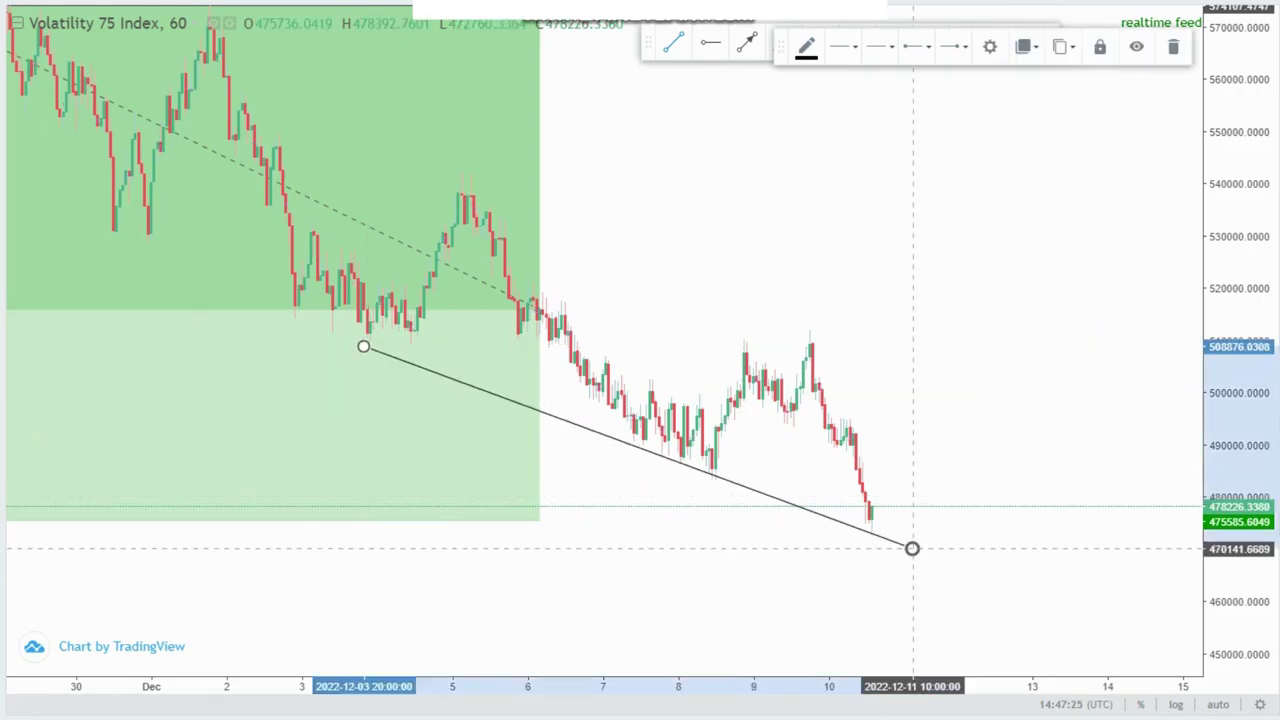
left_click(960, 470)
Step: Draw a falling trend line above the December highs from 543286.5570 on 5 December to about 498000 on 12 December
left_click(674, 42)
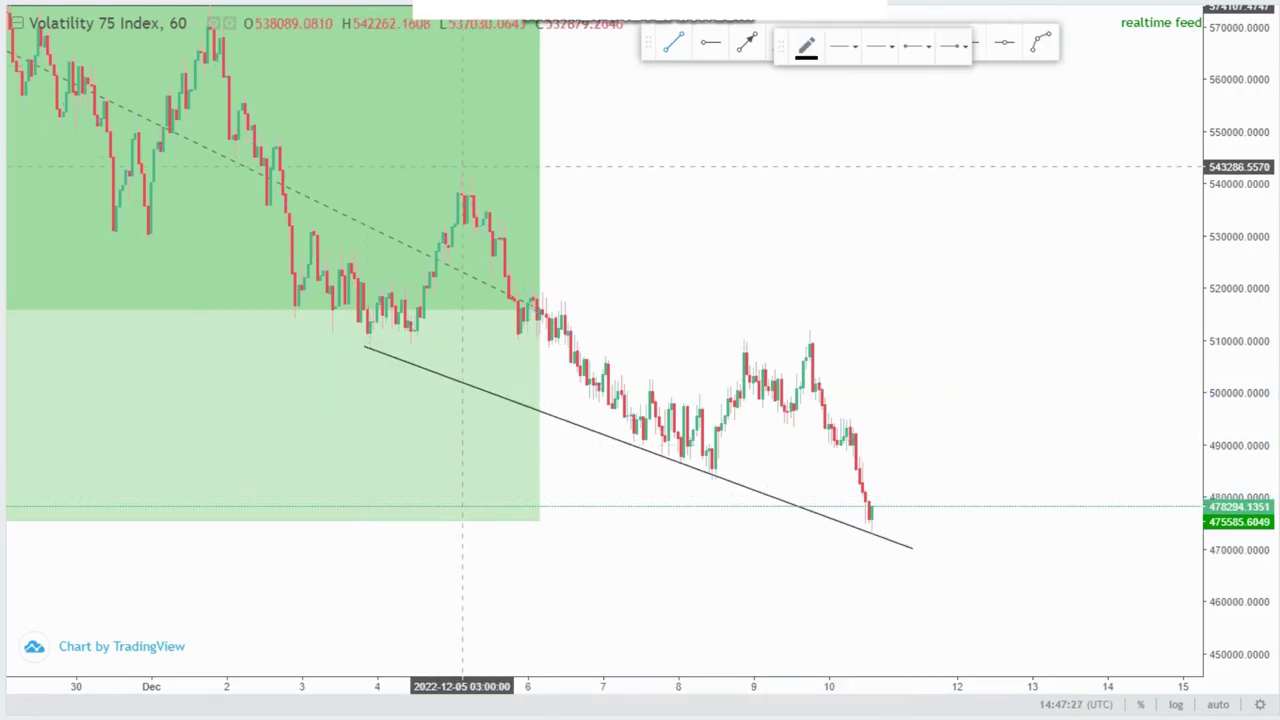
left_click(461, 166)
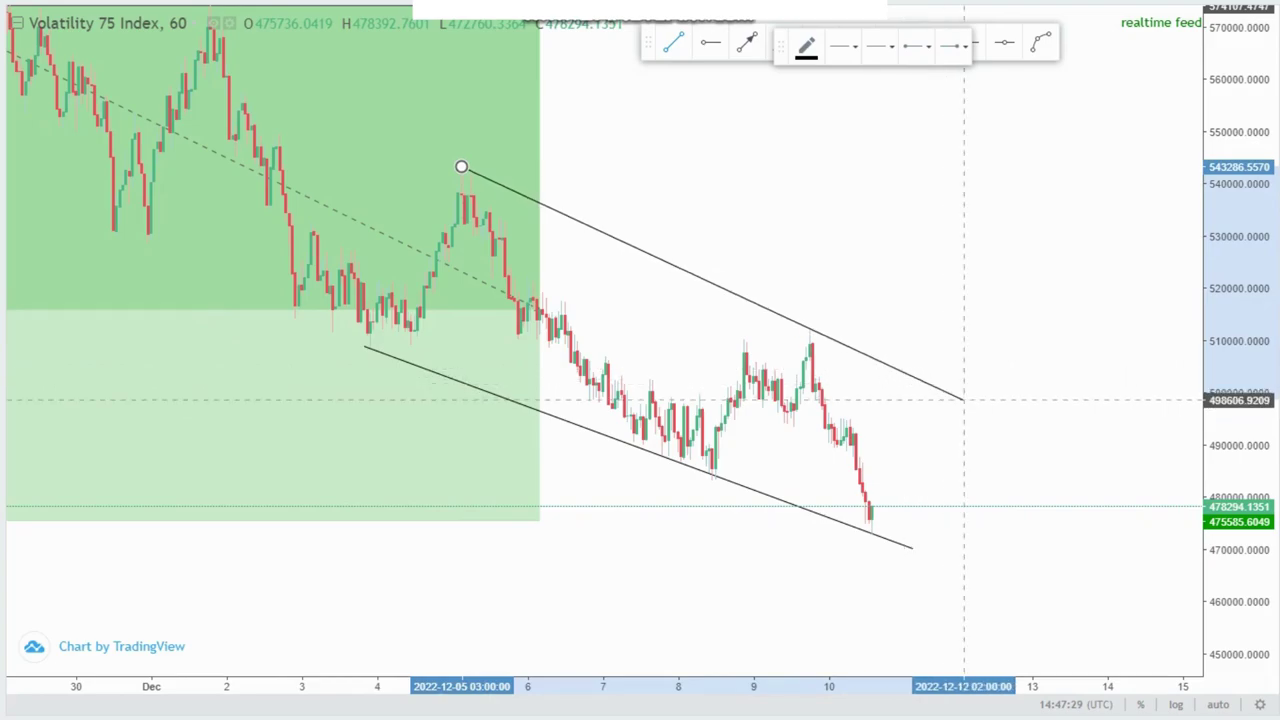
left_click(960, 402)
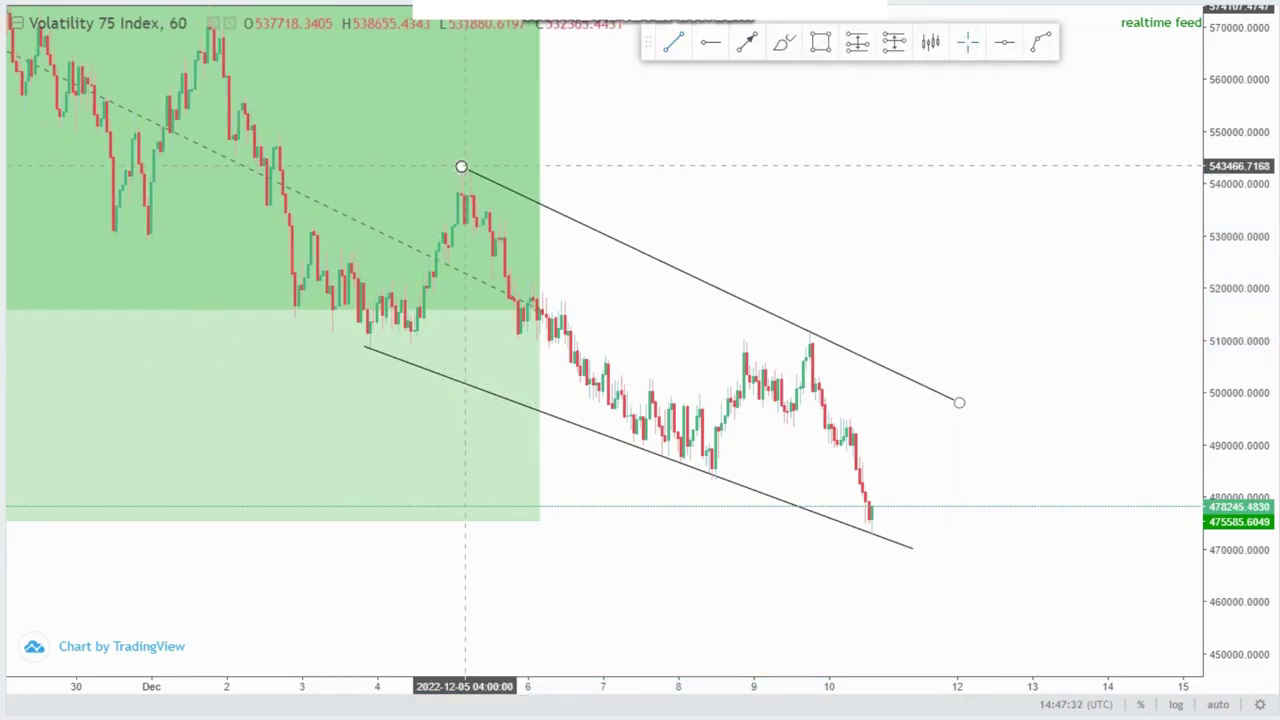
Step: Draw a rising arrow from 476086.9431 at the 10 December low to 532116.6480 on 11 December and colour it black
left_click(747, 42)
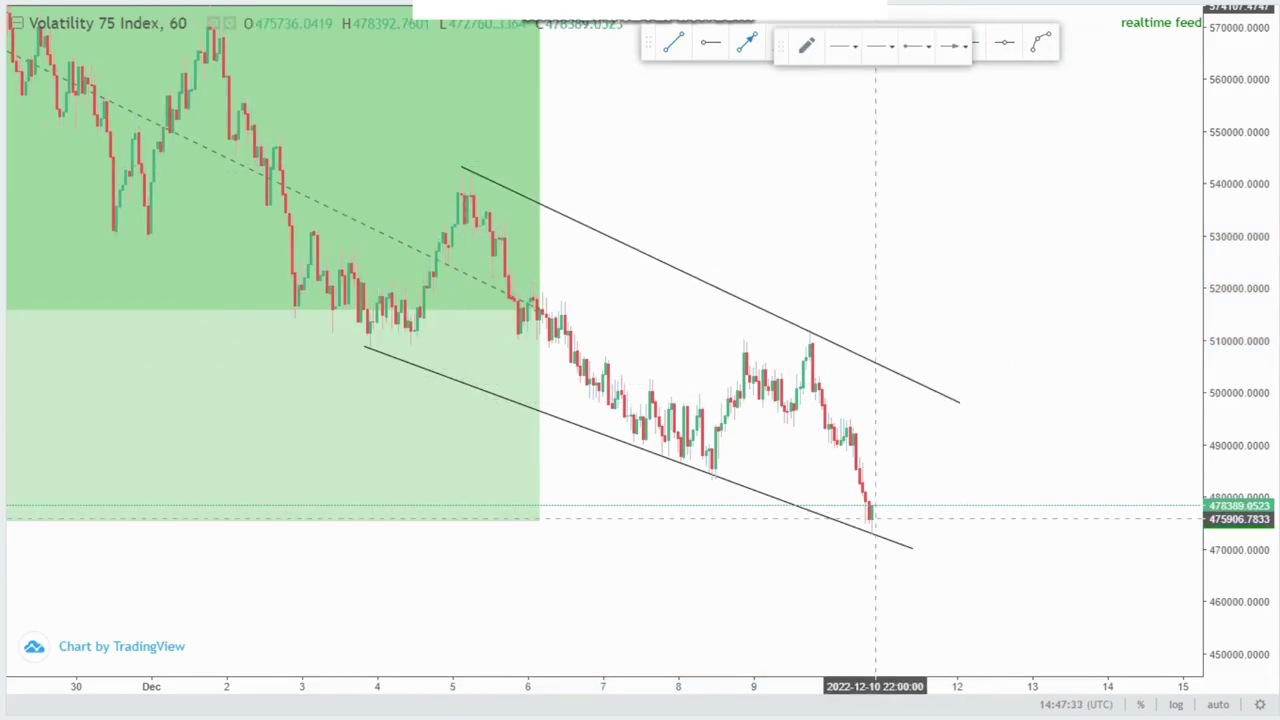
left_click(874, 518)
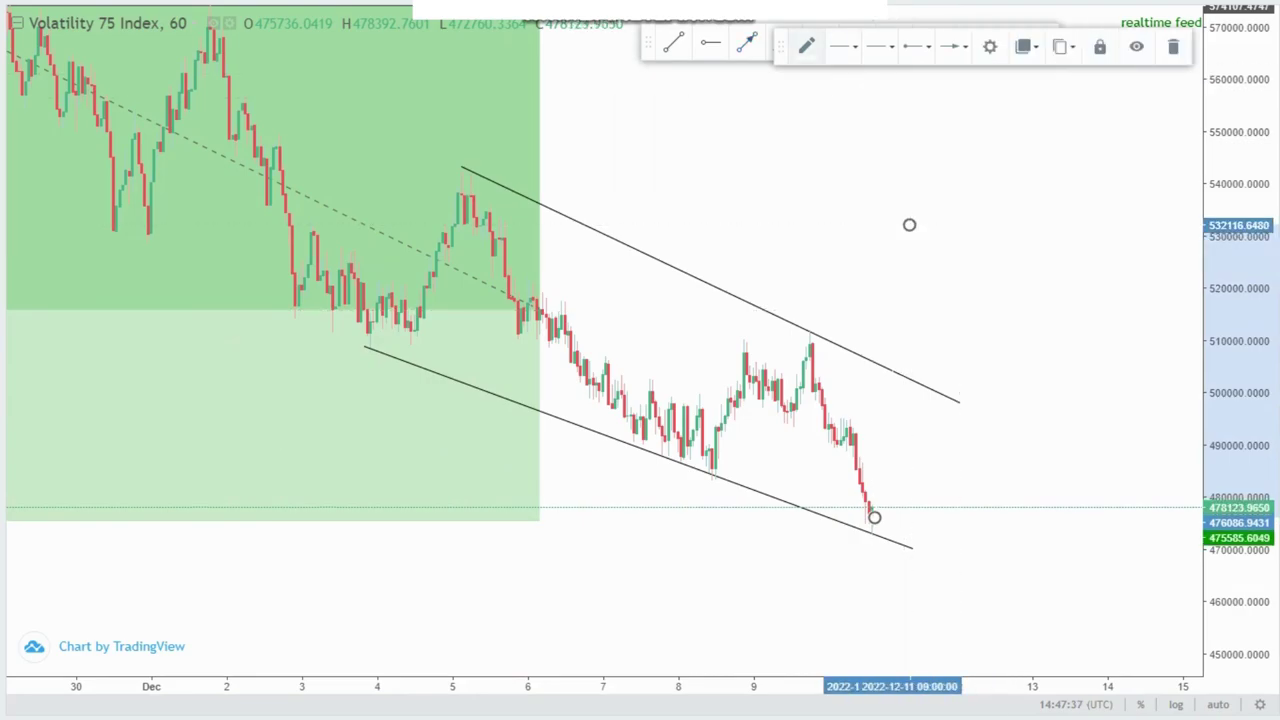
left_click(806, 46)
left_click(802, 78)
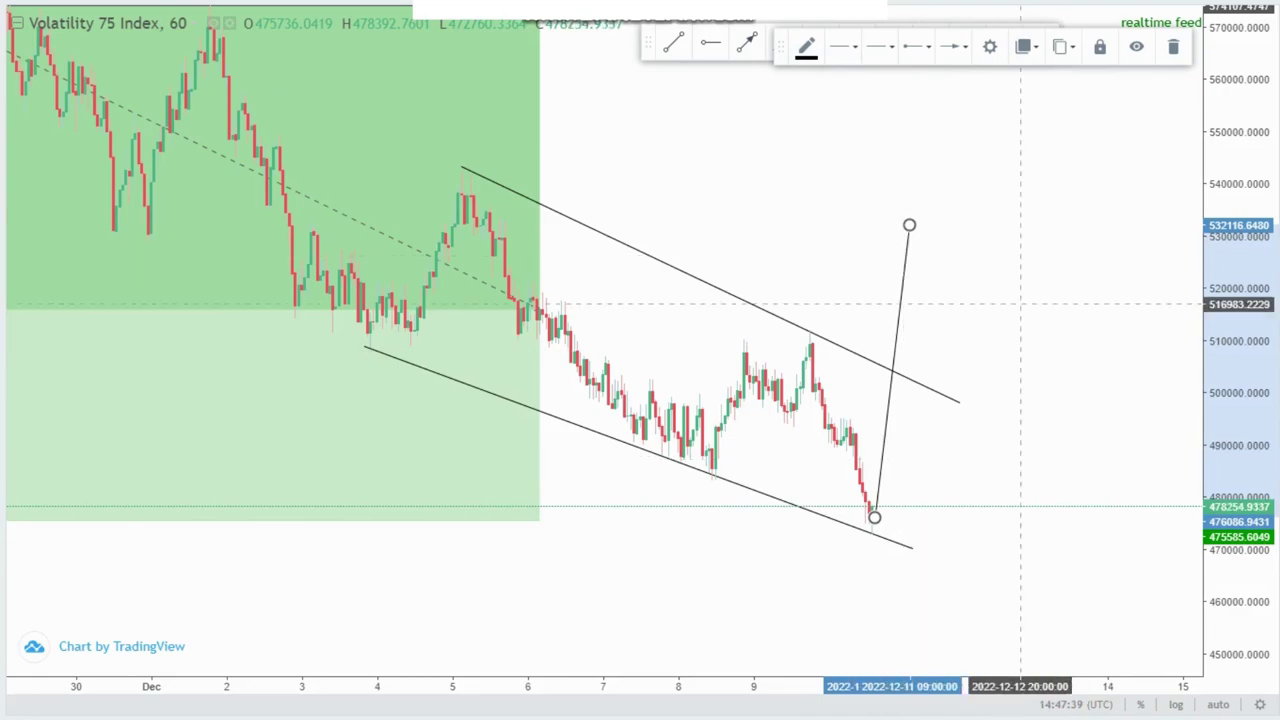
left_click(1006, 313)
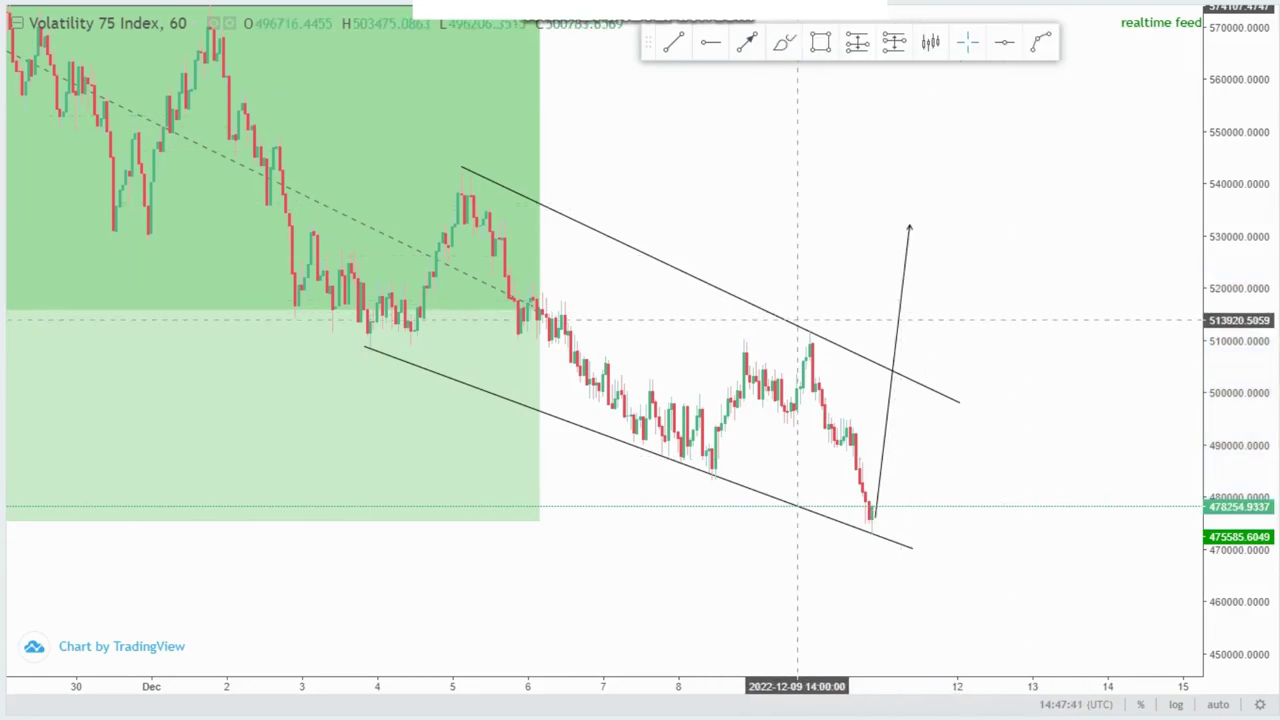
Step: Place a horizontal ray at 516983.2229 starting from the 6 December high
left_click(1005, 42)
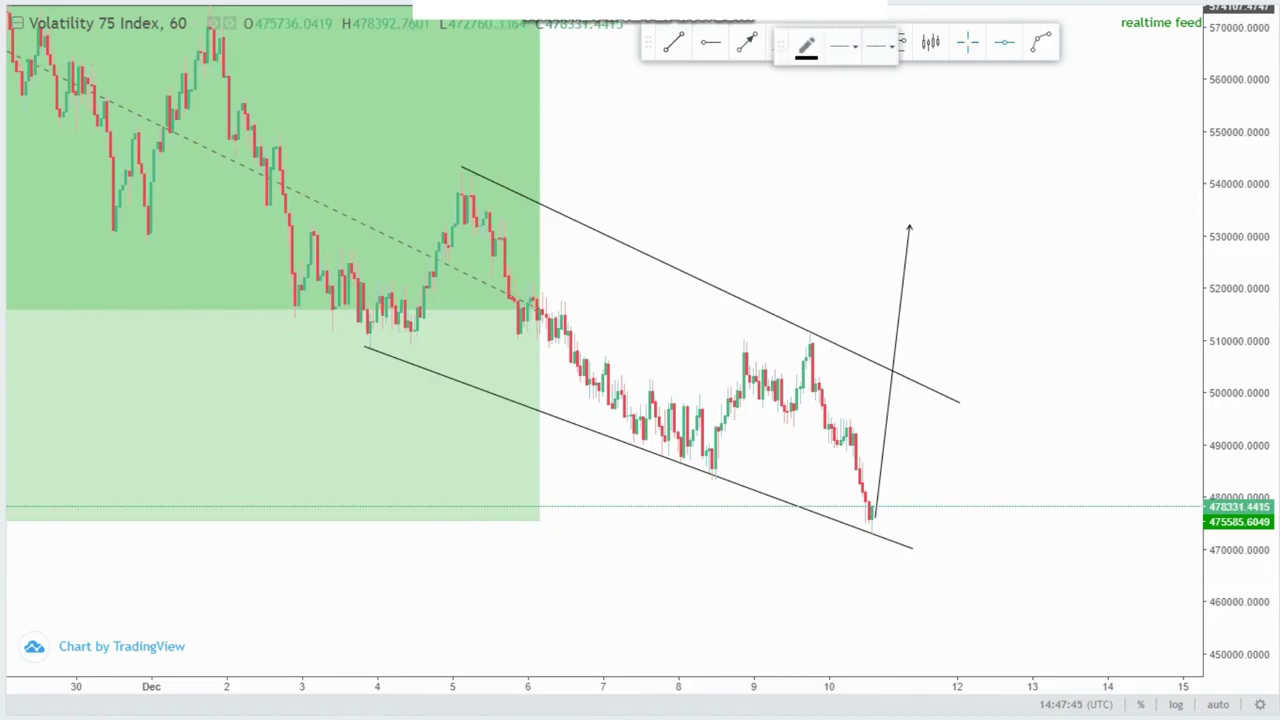
left_click(674, 42)
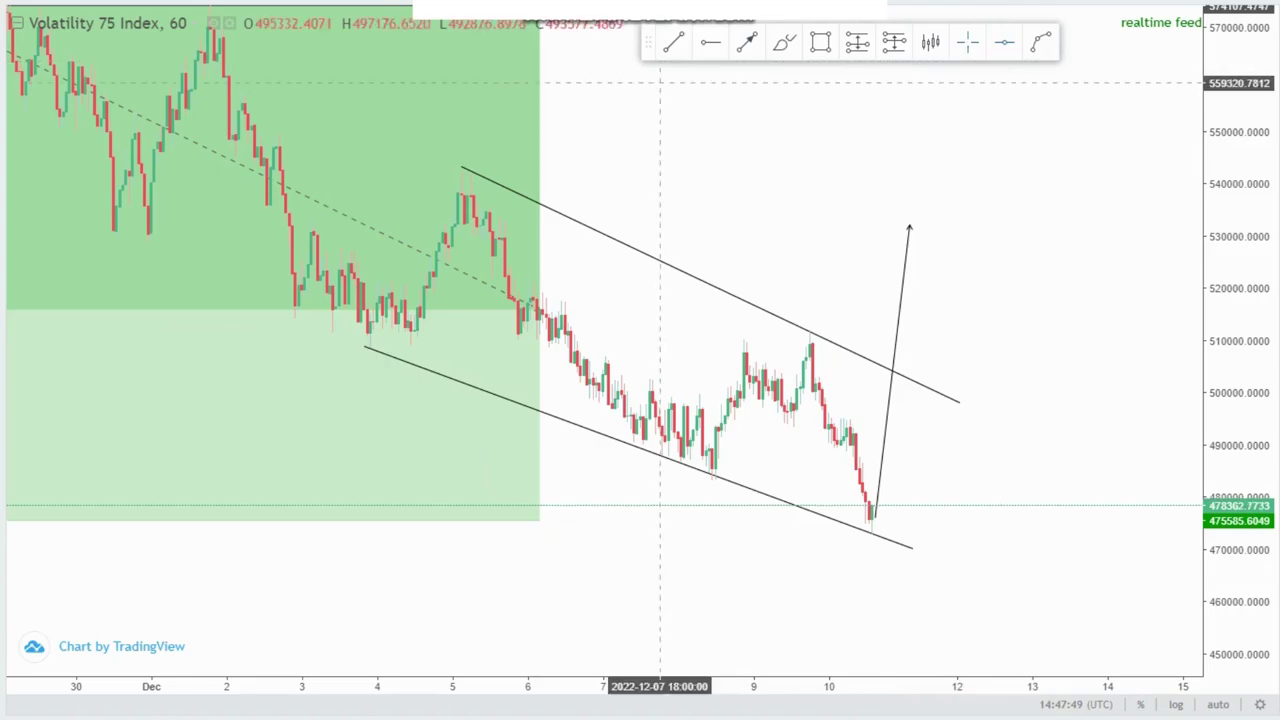
left_click(711, 42)
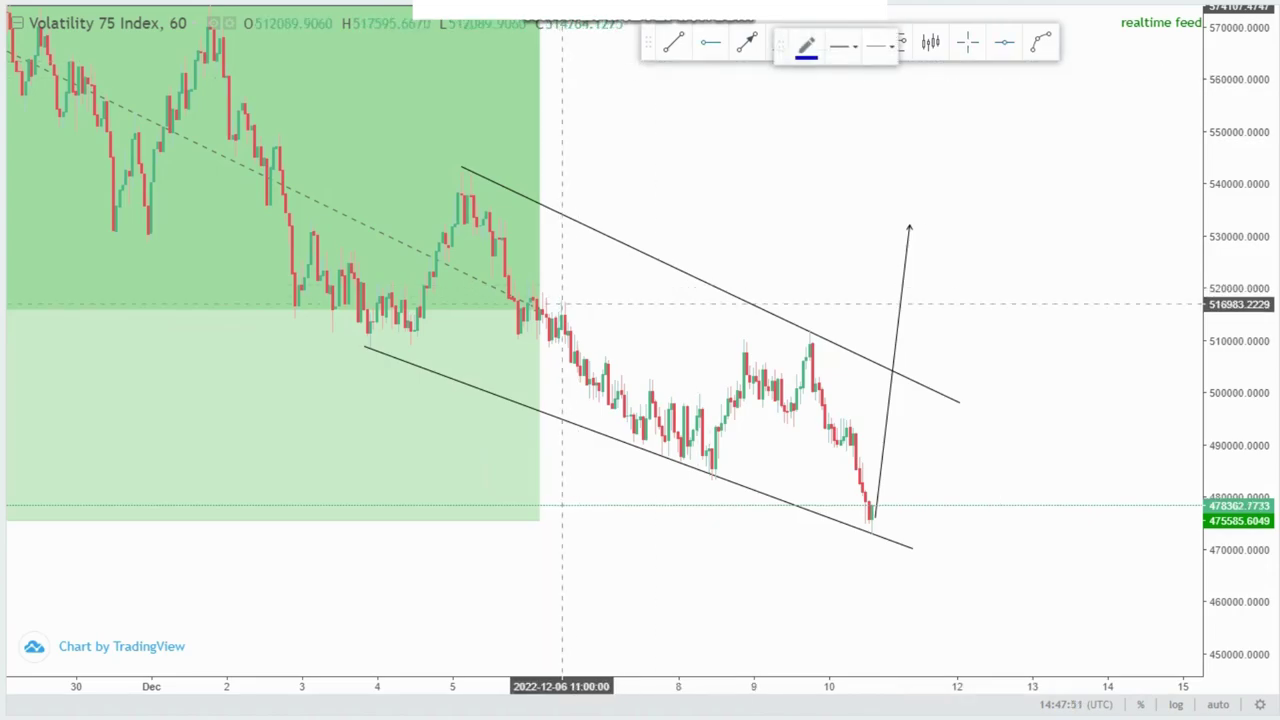
left_click(562, 304)
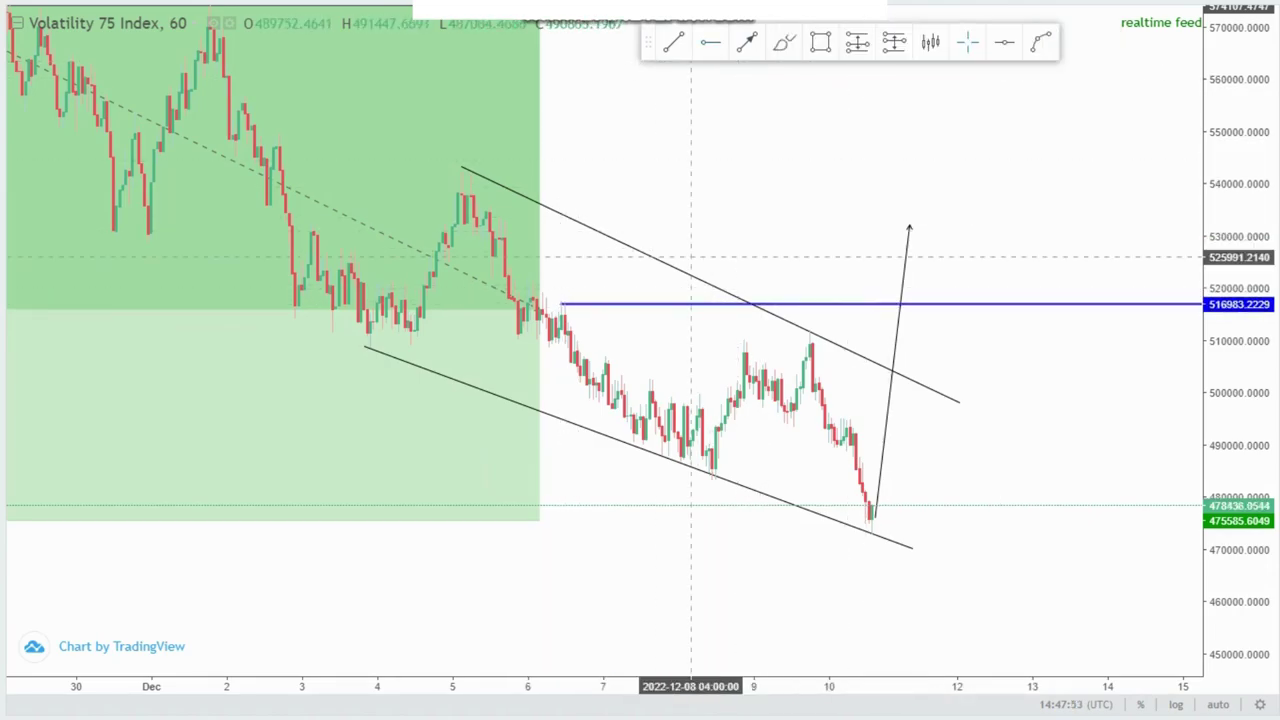
Step: Reshape the upper trend line to run from 516803.0630 on 6 December to 509056.1907 on 11 December, and start the lower one at about 490000 on 7 December
mouse_move(514, 191)
left_click_drag(461, 166, 561, 304)
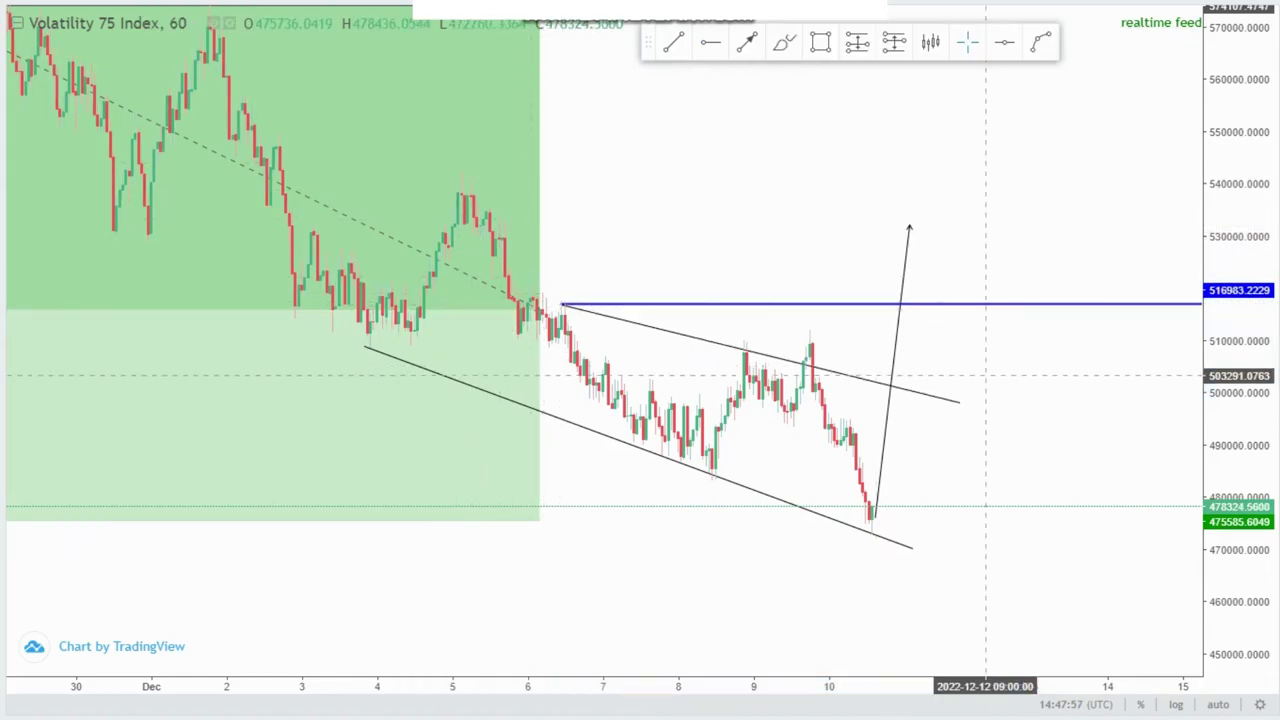
left_click_drag(959, 402, 948, 345)
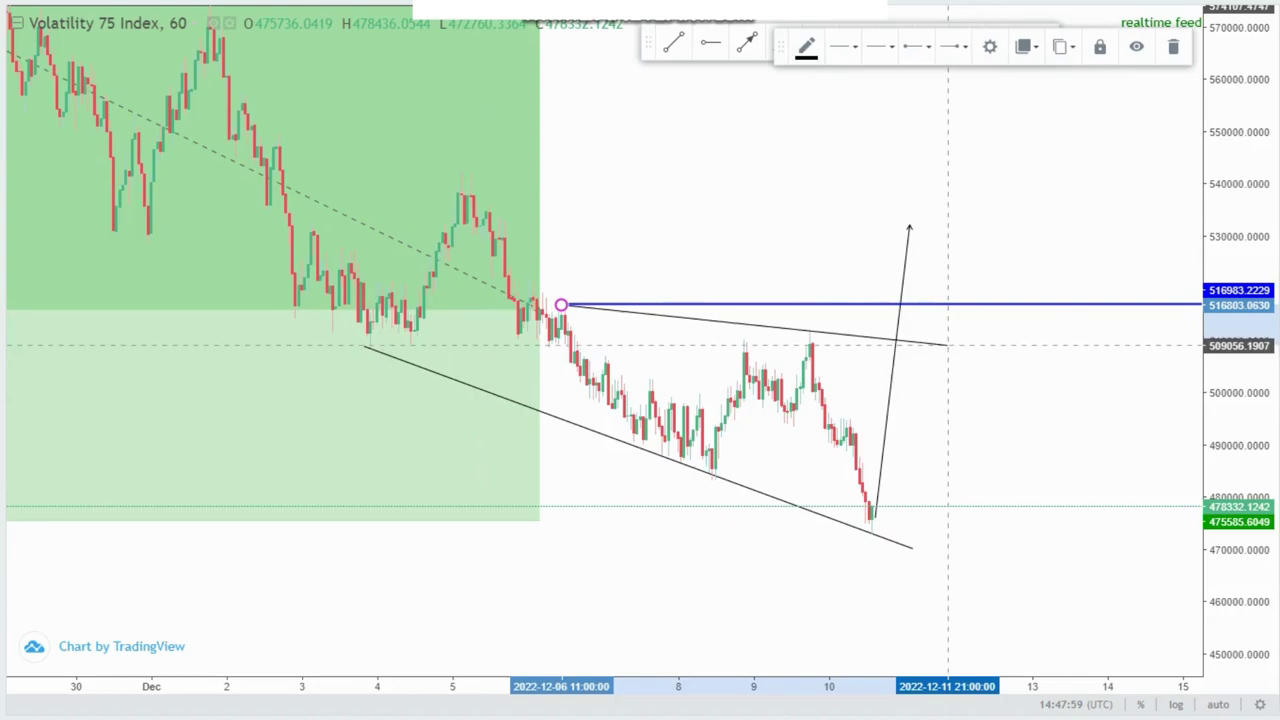
left_click(1115, 413)
left_click_drag(363, 346, 618, 443)
left_click(963, 480)
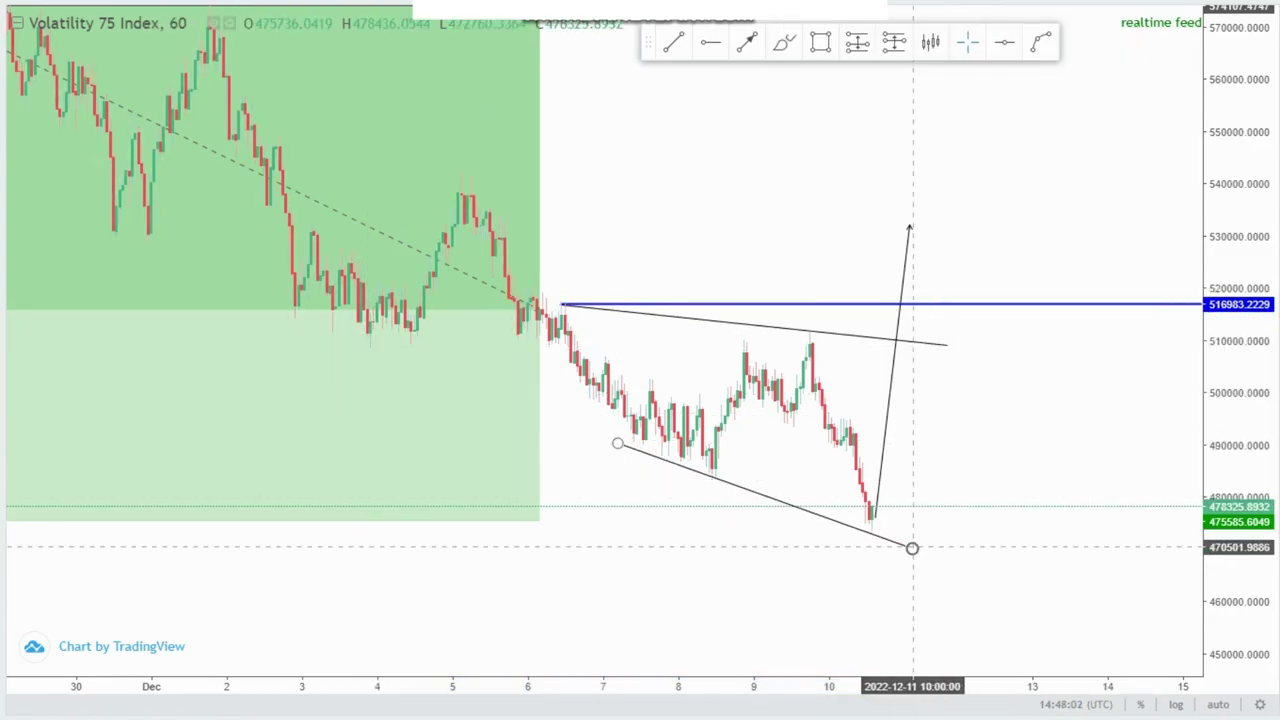
Step: Brush a circle around the 10 December low and a rising zigzag path from it to the upper trend line
left_click_drag(1018, 475, 984, 437)
left_click(784, 41)
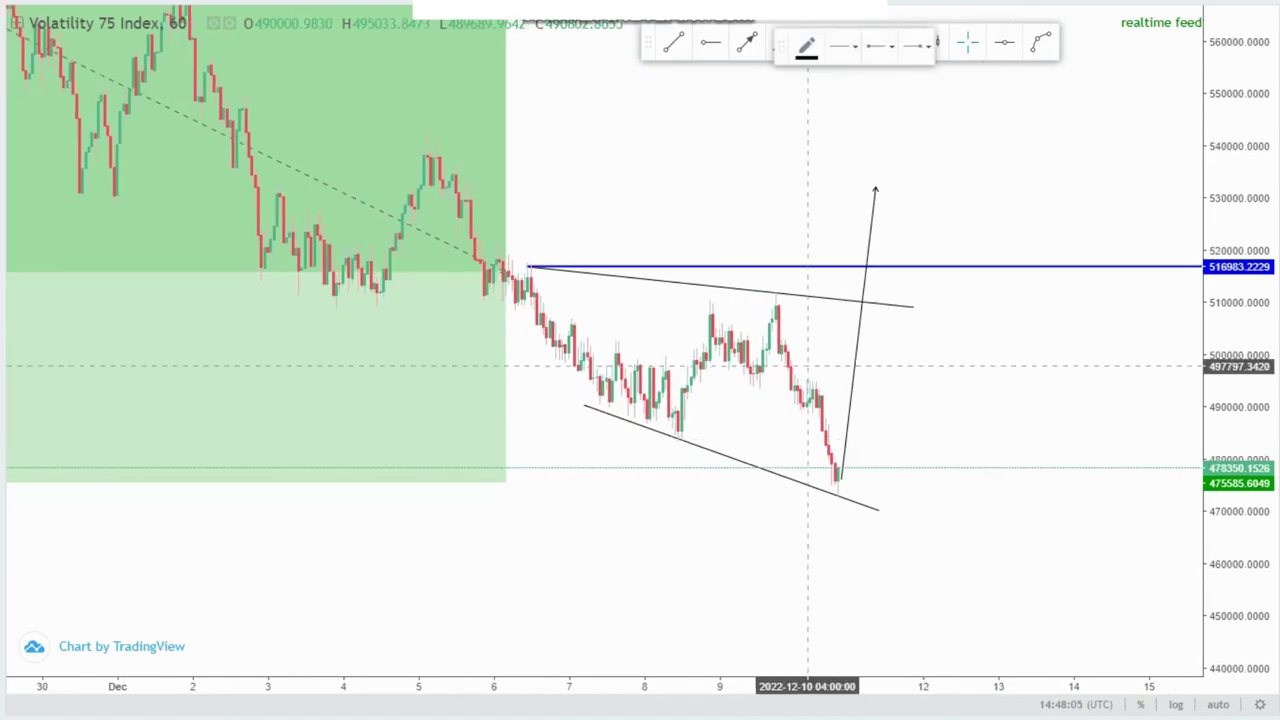
mouse_move(829, 443)
left_mouse_down()
mouse_move(851, 466)
mouse_move(910, 311)
left_mouse_up()
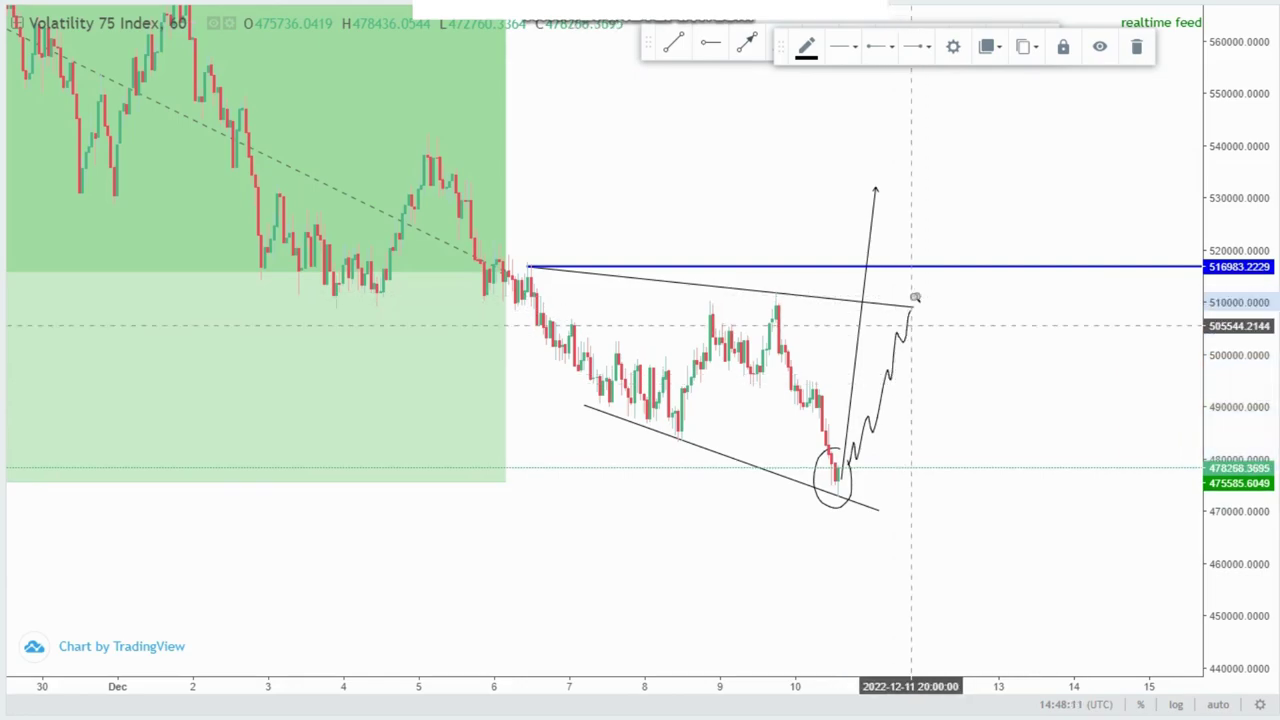